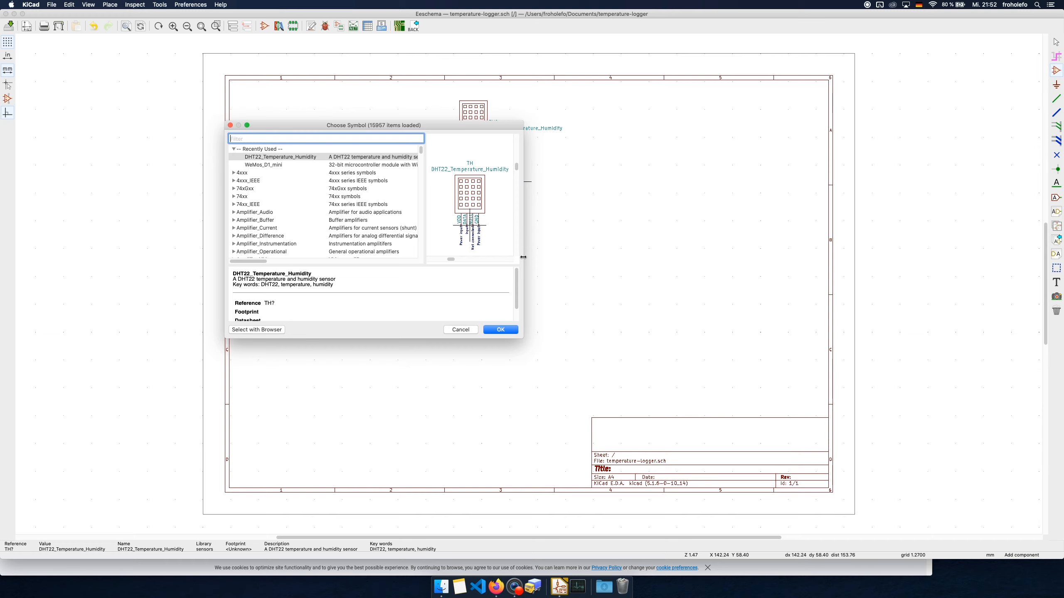
Add an LED_RGB symbol rotated 180 degrees to the right of the WeMos_D1_mini, with pins 4, 5 and 6 facing it
type("led")
scroll(285, 238, "down", 3)
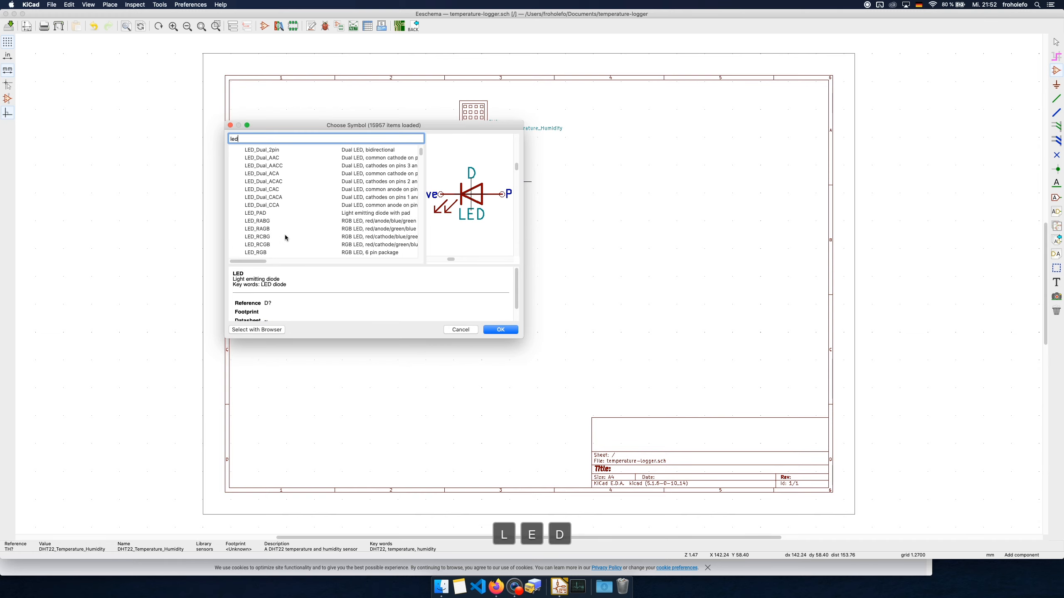
scroll(274, 227, "down", 1)
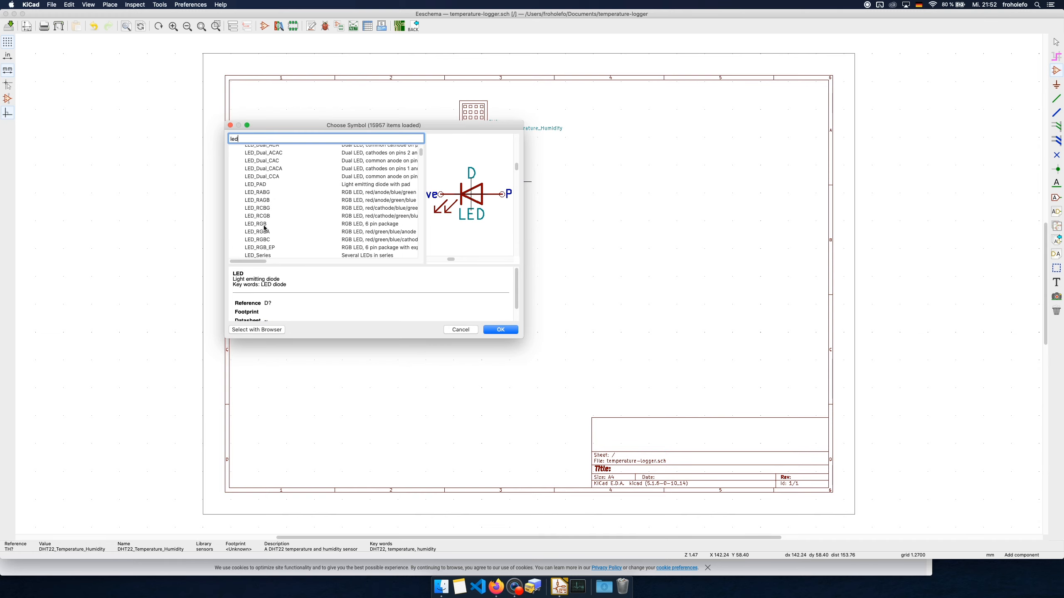
left_click(256, 224)
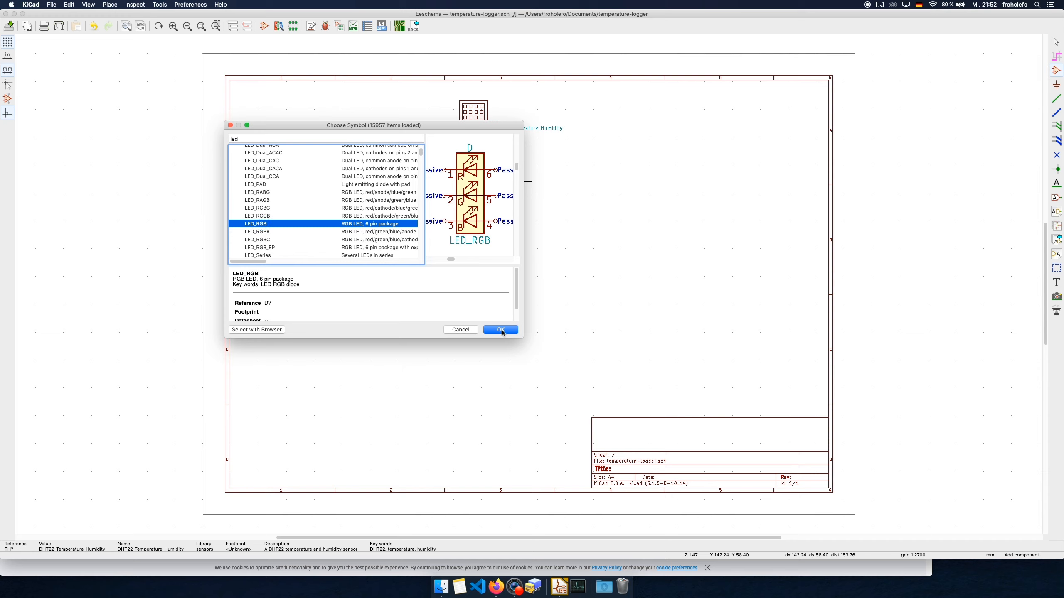
left_click(500, 331)
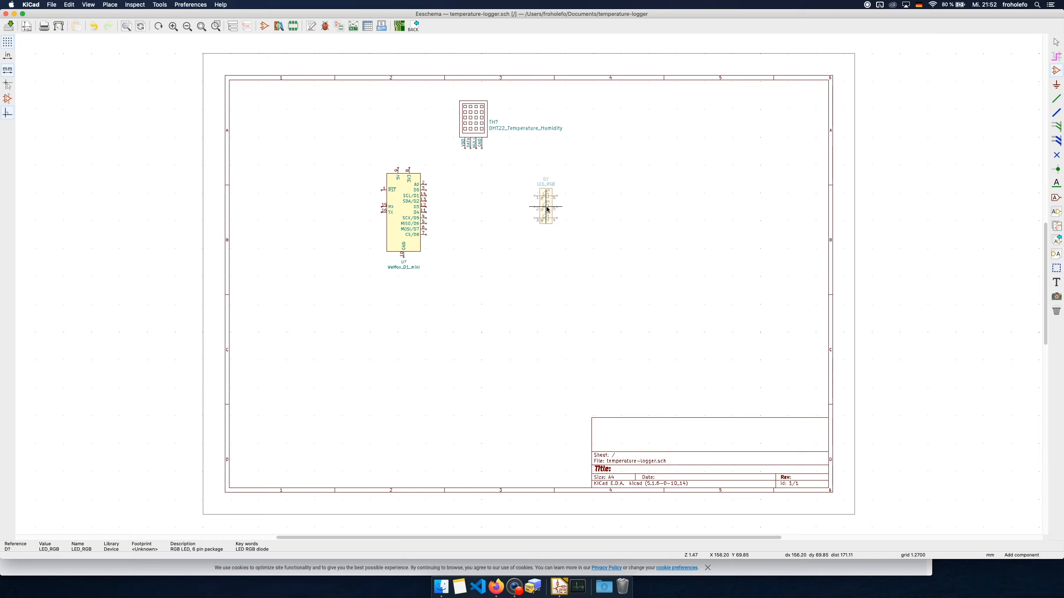
key("r")
key("r")
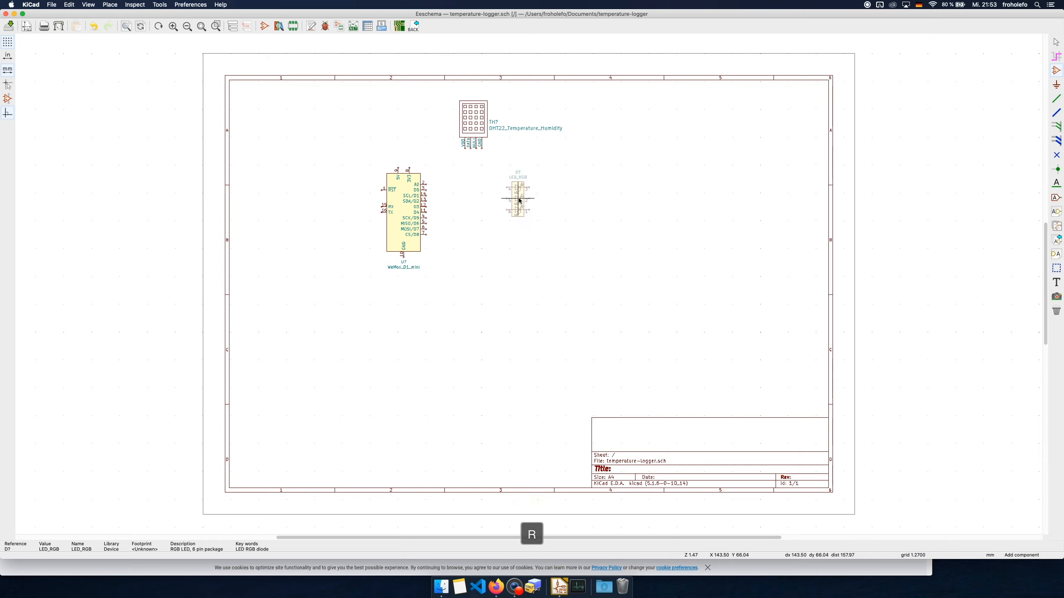
left_click(519, 201)
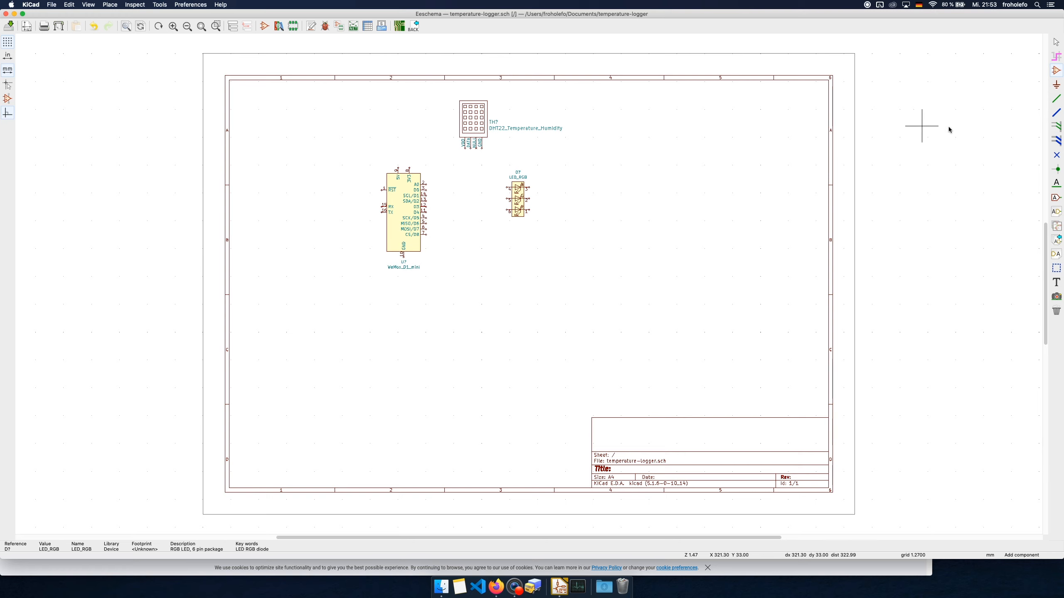
Add a resistor symbol R, rotated horizontally, directly onto pin 4 of the RGB LED
left_click(485, 188)
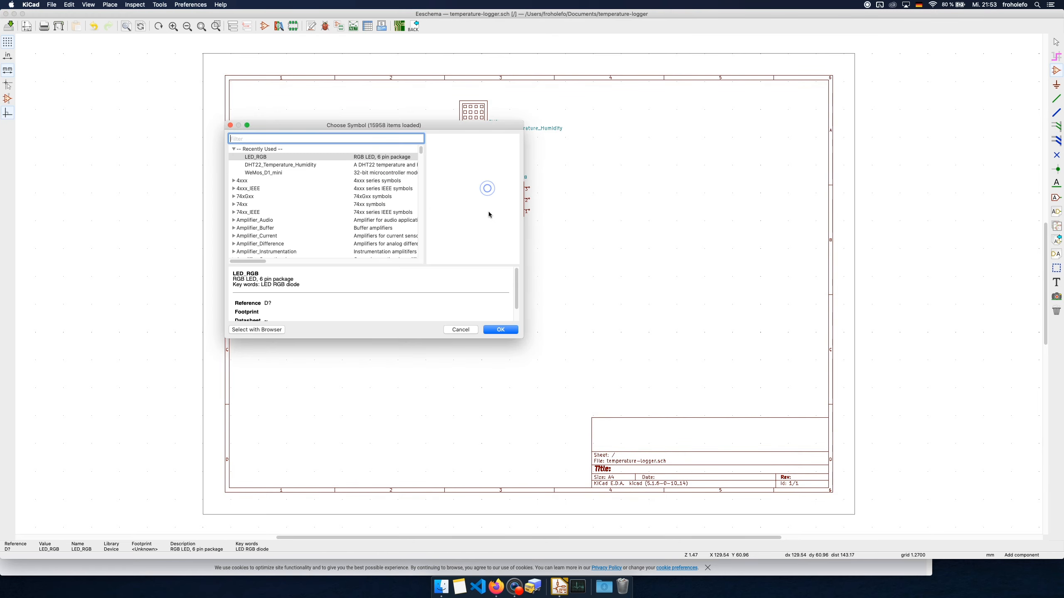
type("R")
double_click(258, 158)
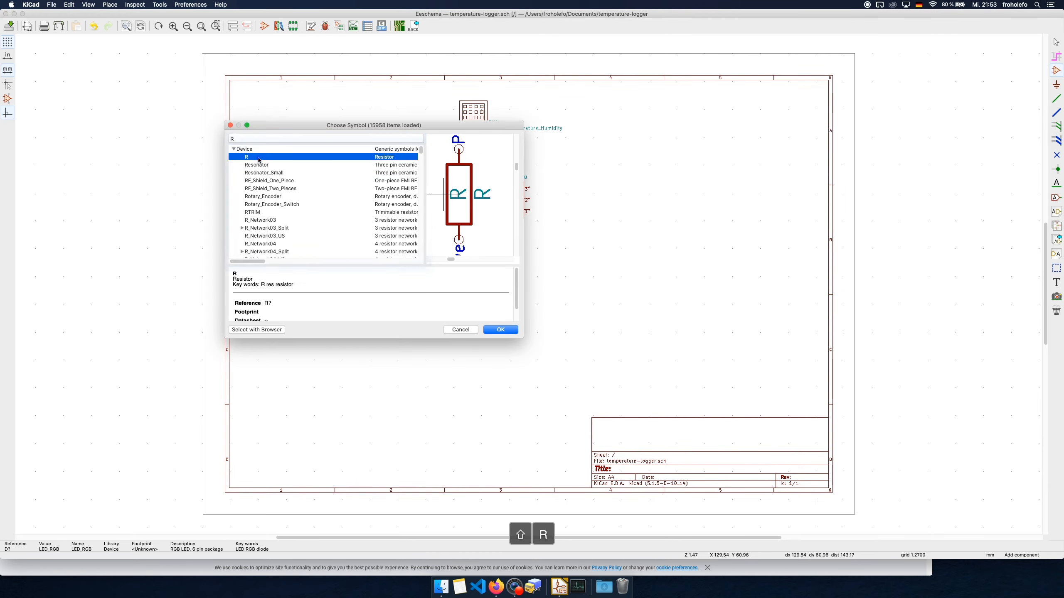
scroll(529, 277, "up", 3)
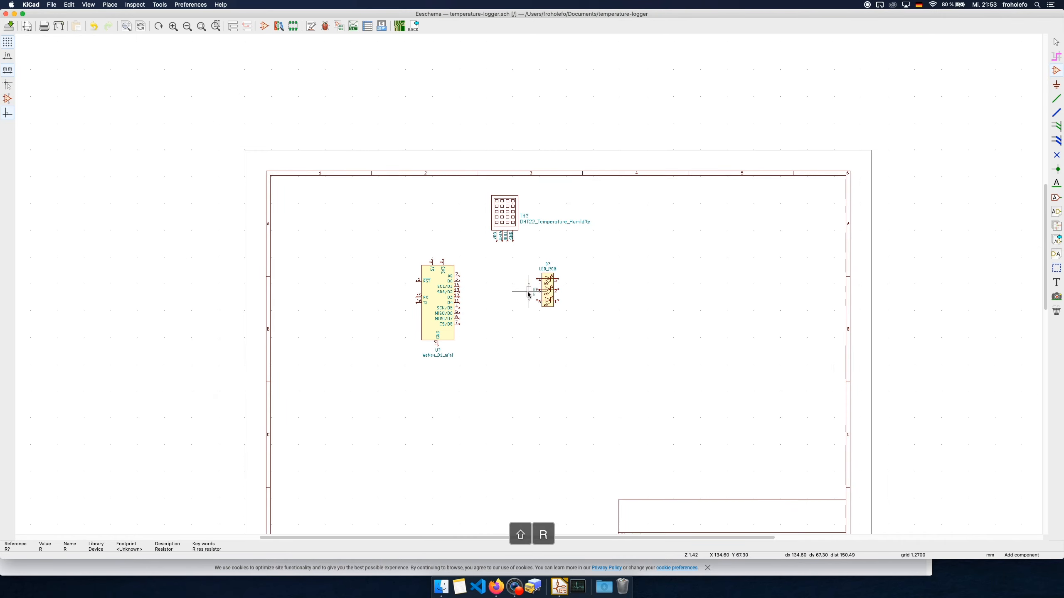
scroll(530, 277, "up", 2)
key("r")
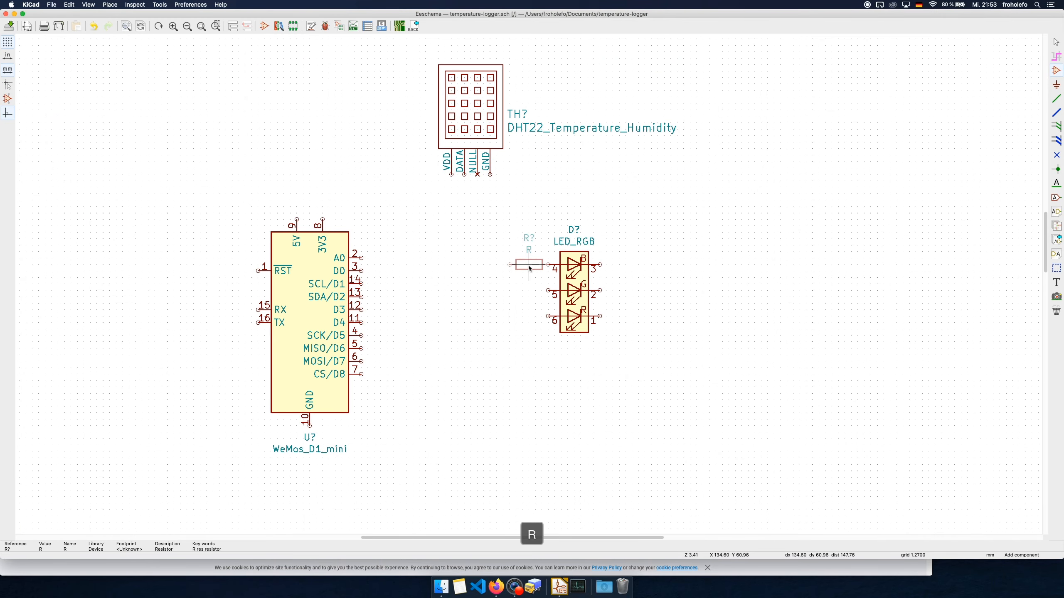
left_click(530, 268)
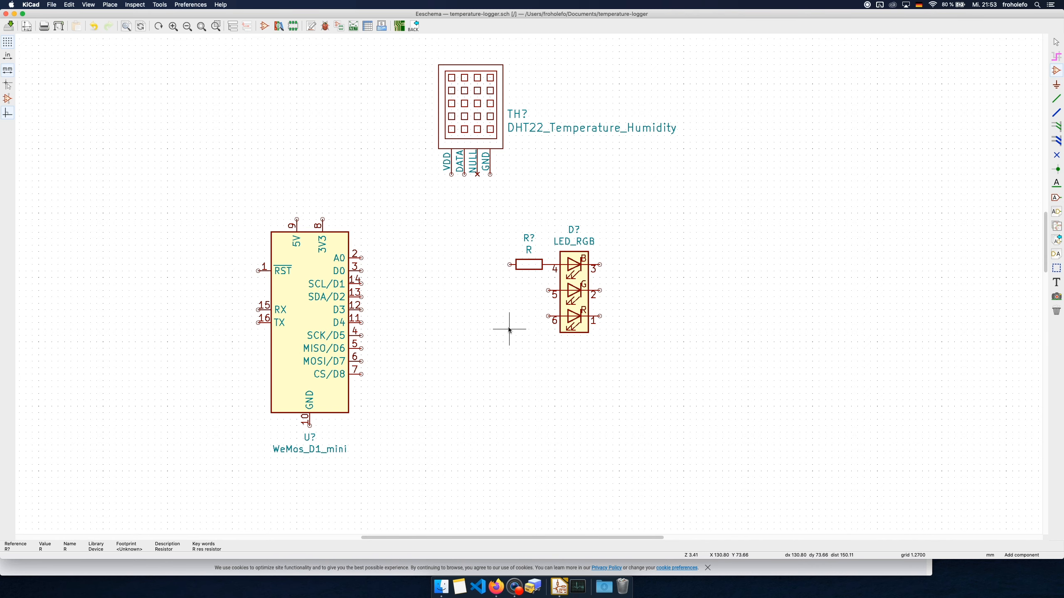
Add two more horizontal R resistors, one on pin 5 and one on pin 6 of the RGB LED
left_click(458, 302)
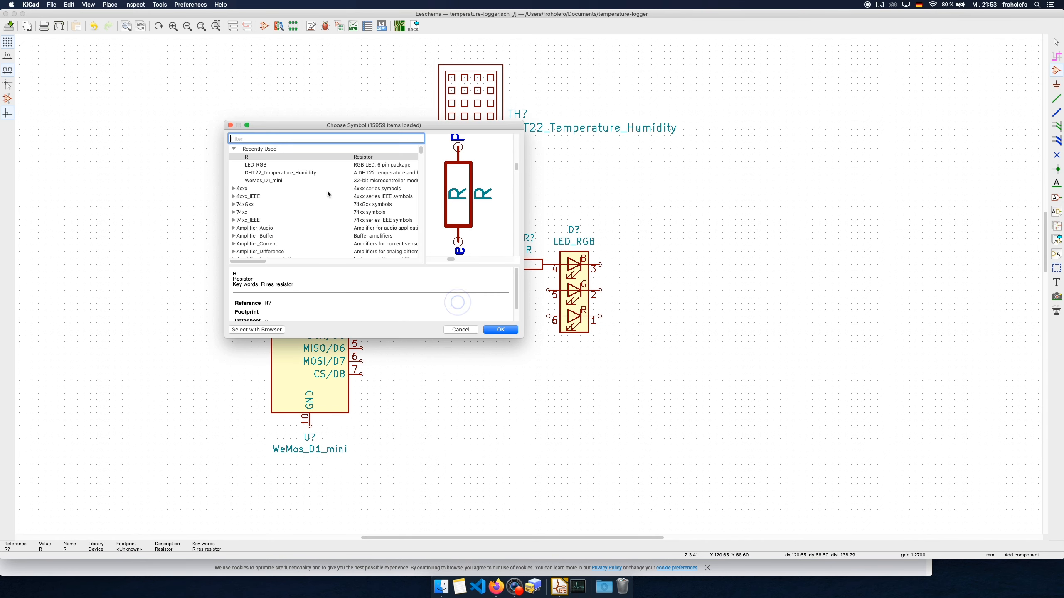
double_click(294, 158)
key("r")
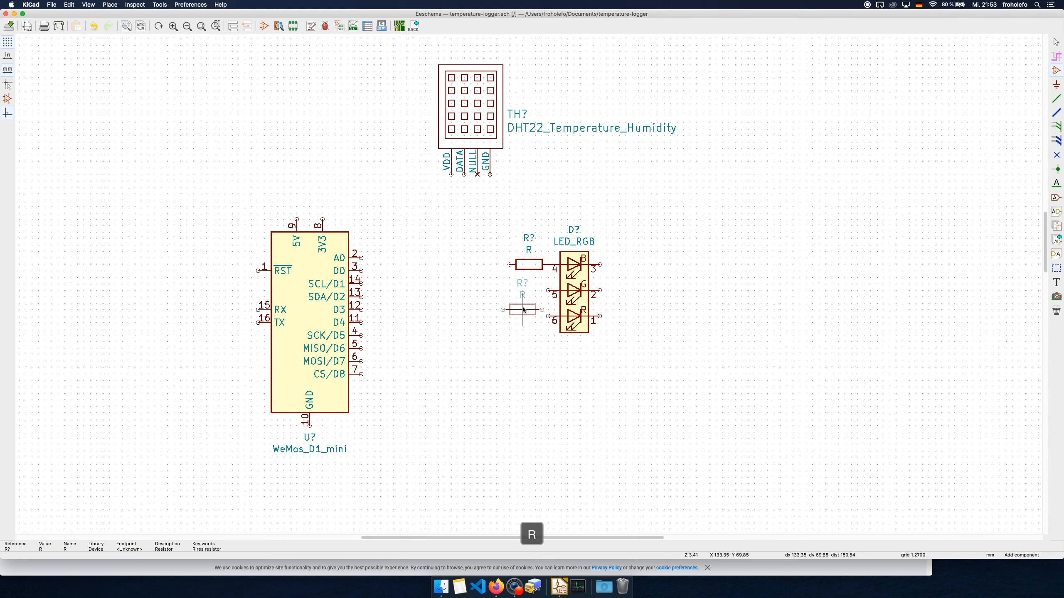
left_click(530, 294)
left_click(485, 303)
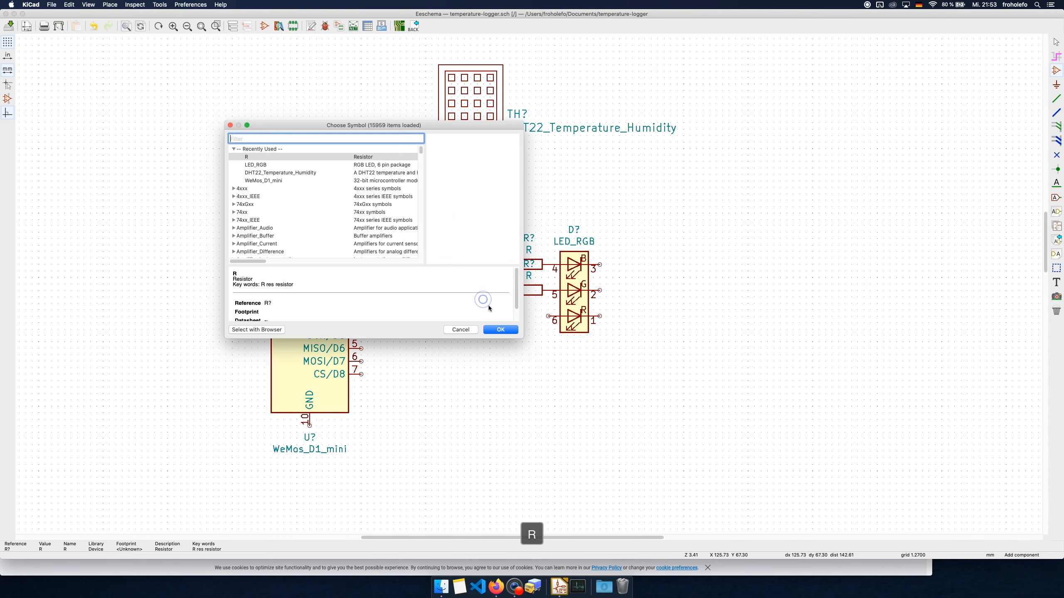
double_click(254, 158)
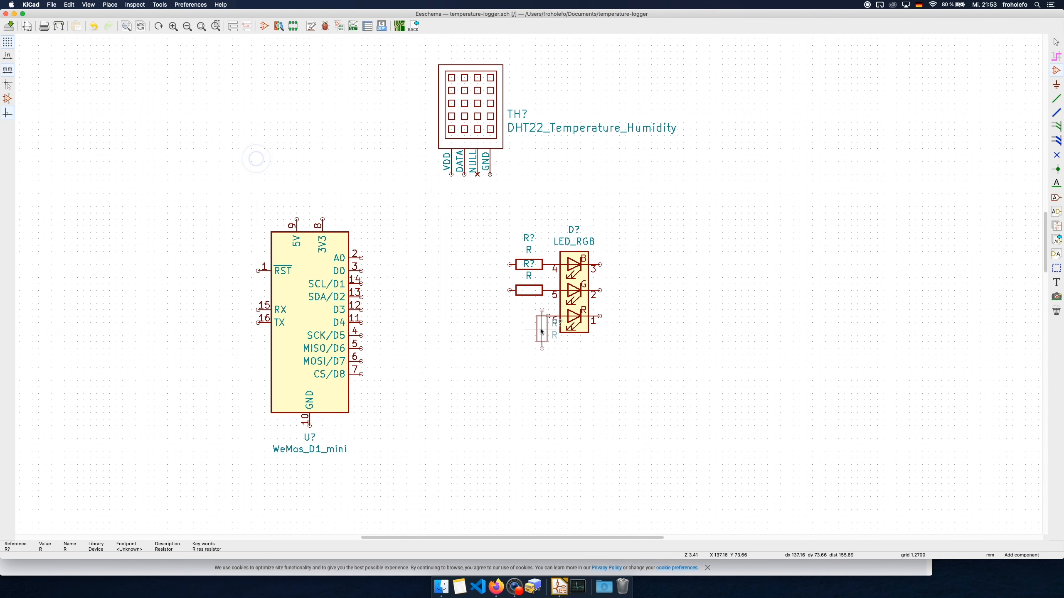
key("r")
left_click(528, 316)
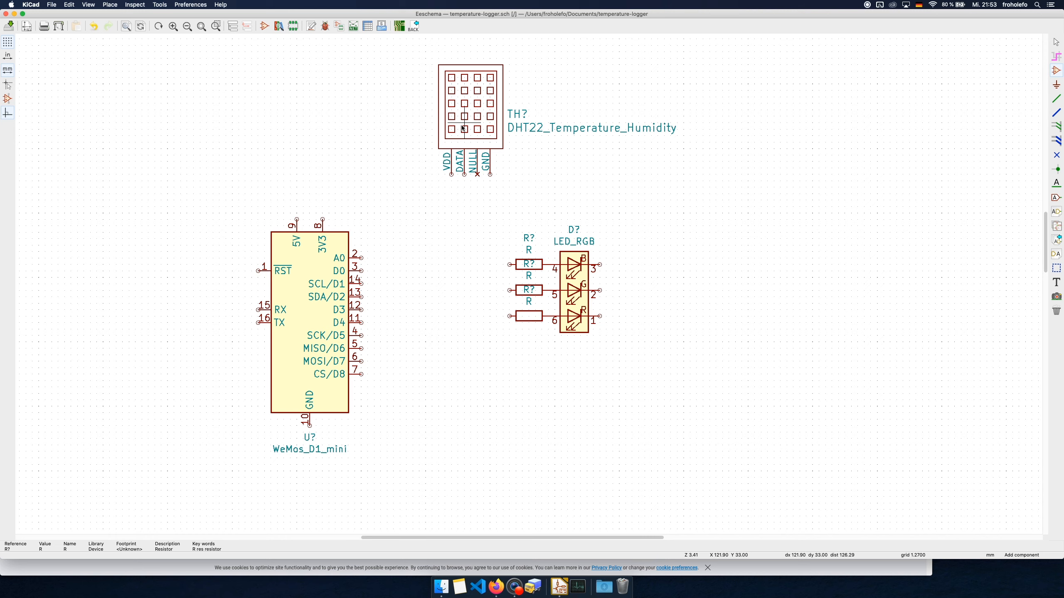
Wire the DHT22 sensor's VDD pin to 3V3 and its DATA pin to D0 on the WeMos_D1_mini
left_click(1059, 100)
left_click(452, 175)
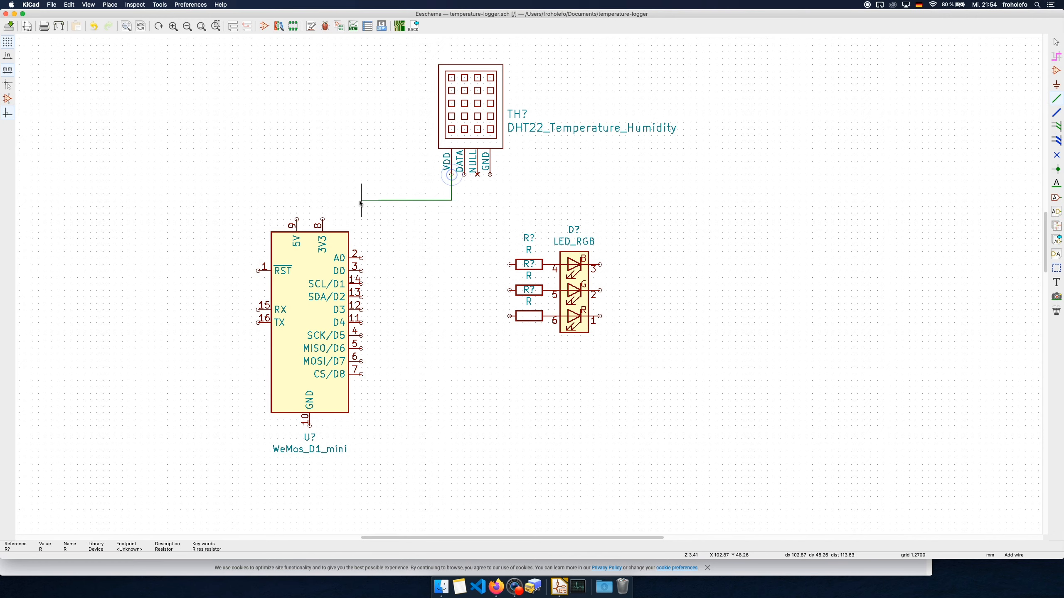
left_click(323, 201)
left_click(323, 219)
left_click(464, 175)
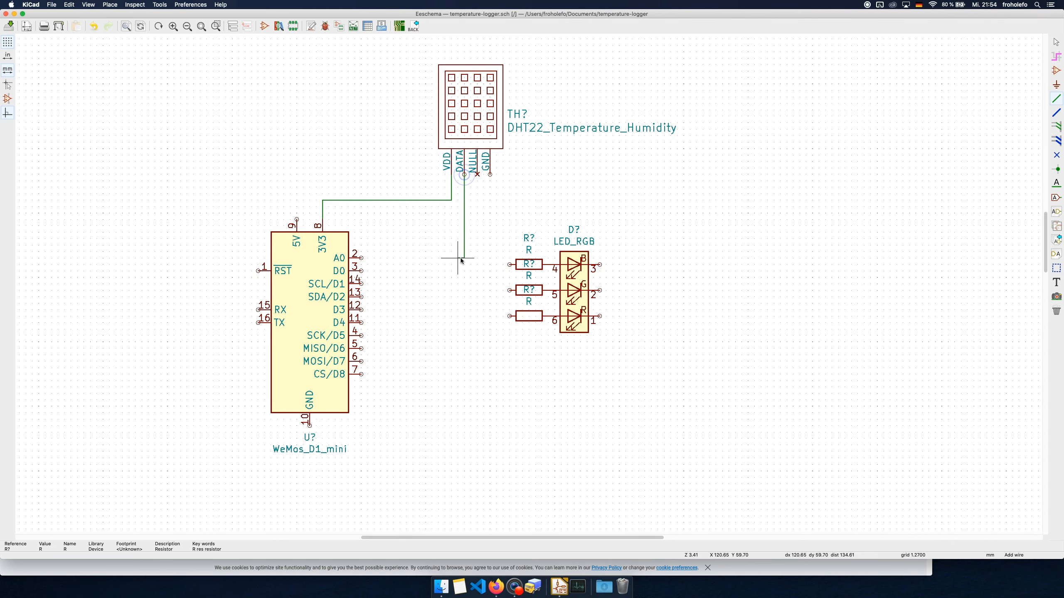
left_click(362, 271)
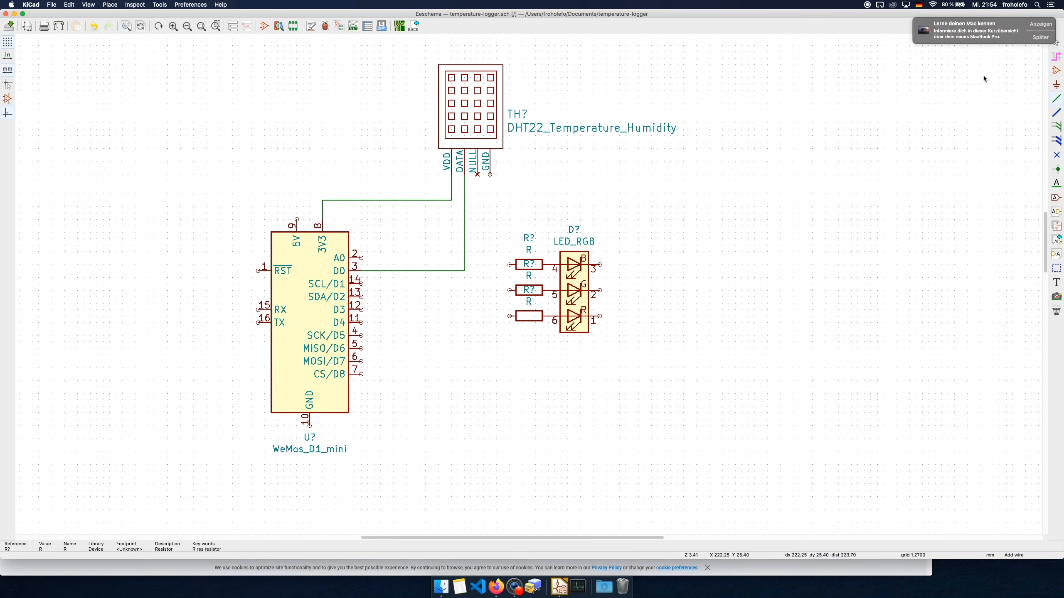
Dismiss the "Lerne deinen Mac kennen" notification with the option "Nicht mehr erinnern"
left_click(1039, 38)
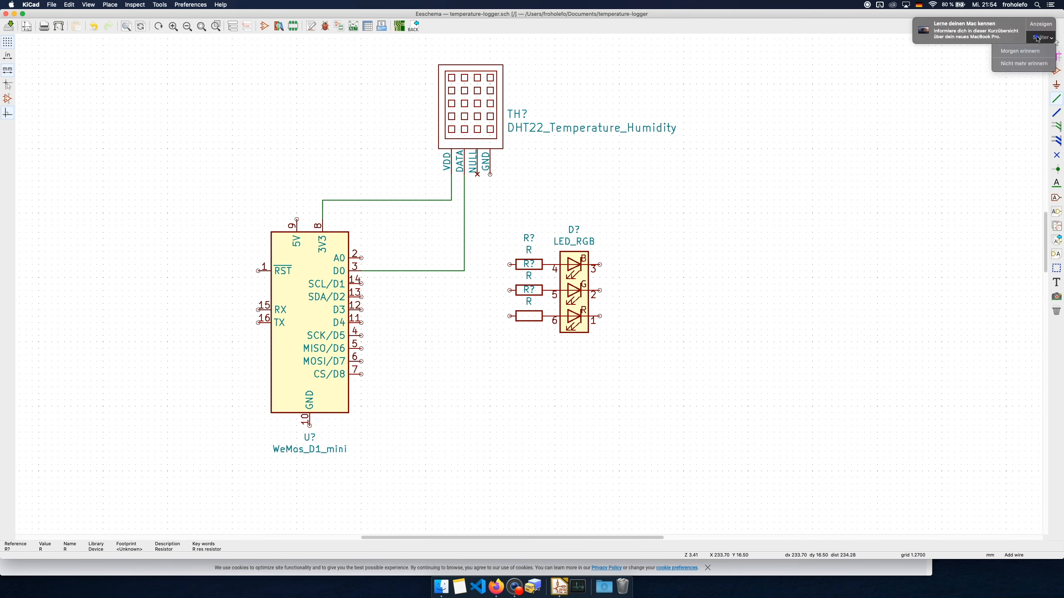
left_click(1038, 64)
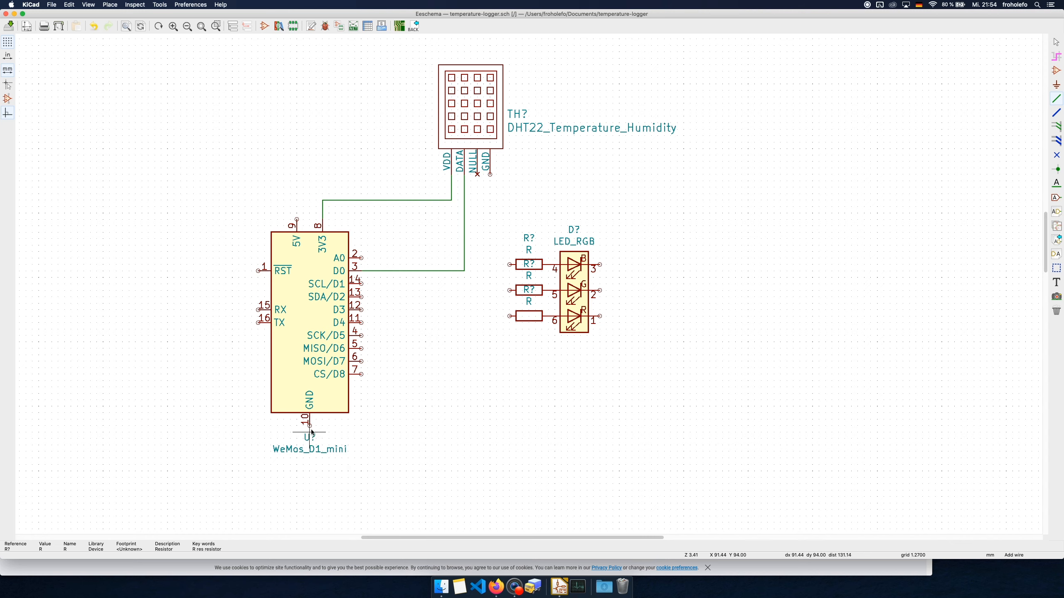
Place a GND power port on the GND pin of the DHT22 sensor
left_click(1056, 85)
left_click(492, 186)
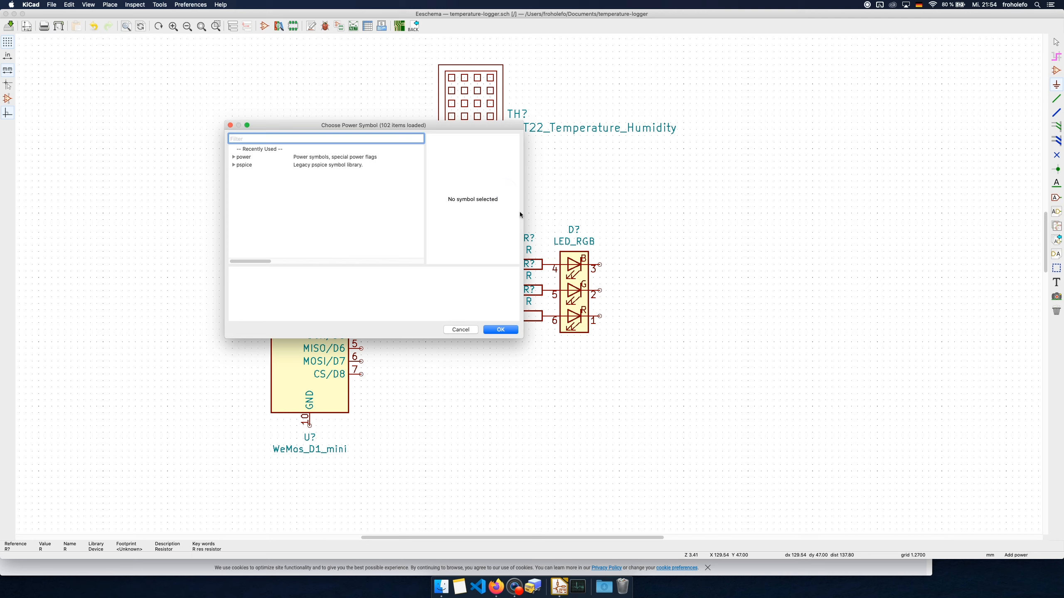
type("GND")
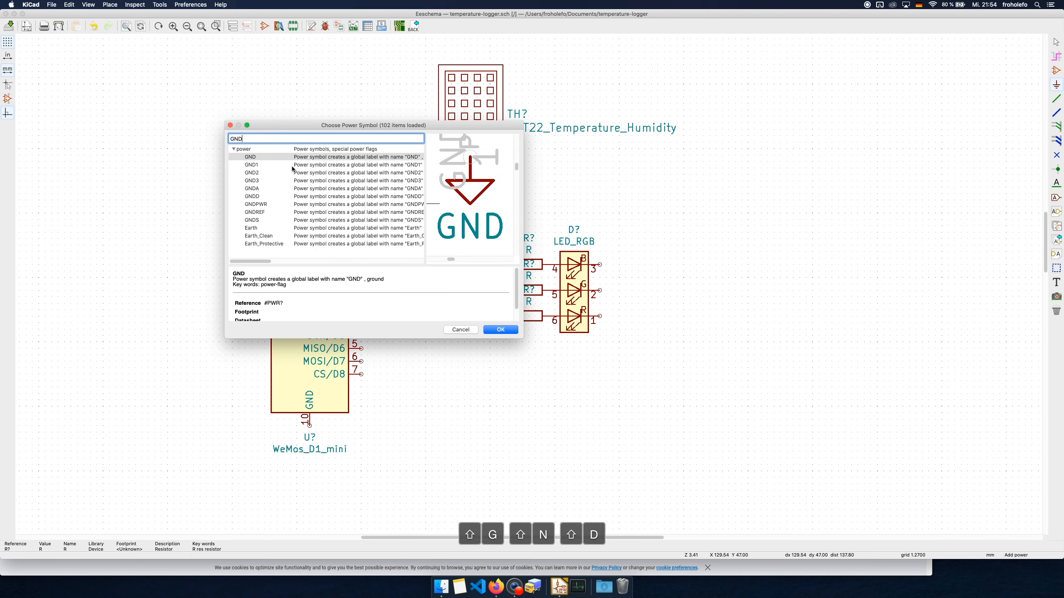
double_click(269, 161)
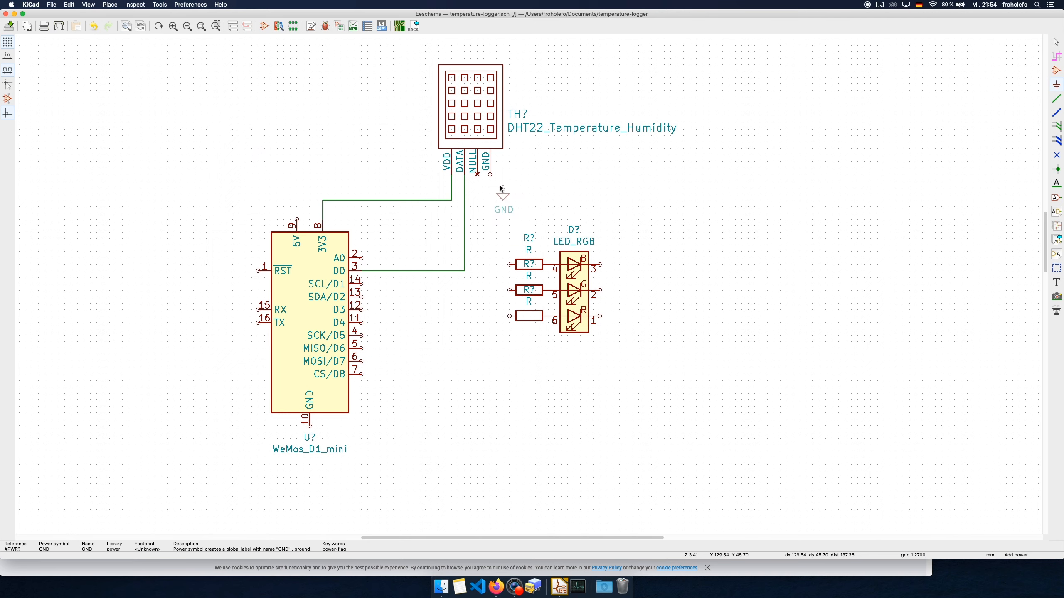
left_click(492, 178)
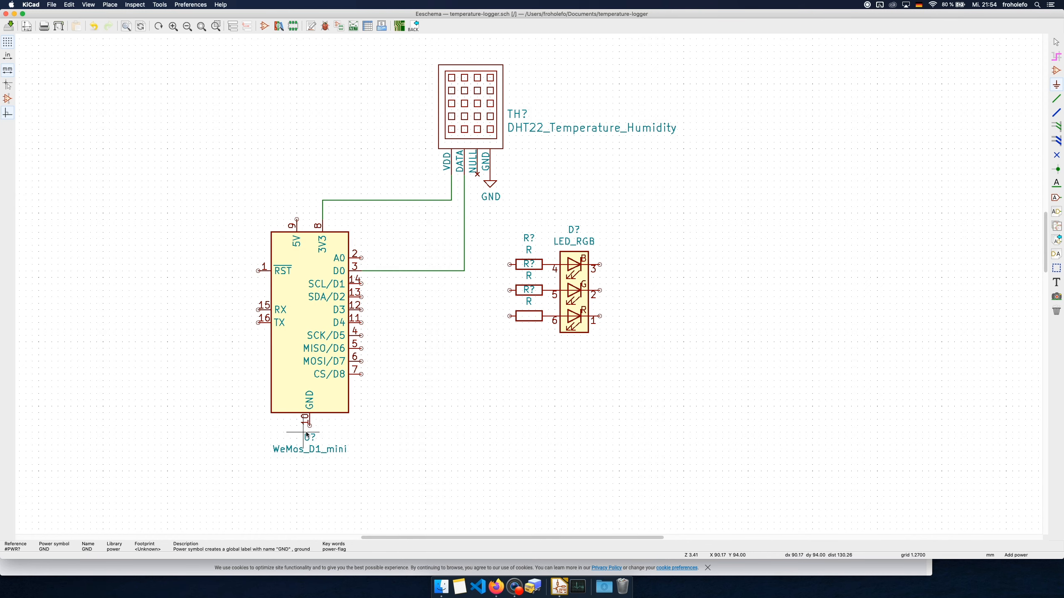
Place a GND power port on the WeMos_D1_mini's GND pin and another just below and right of the RGB LED
left_click(380, 419)
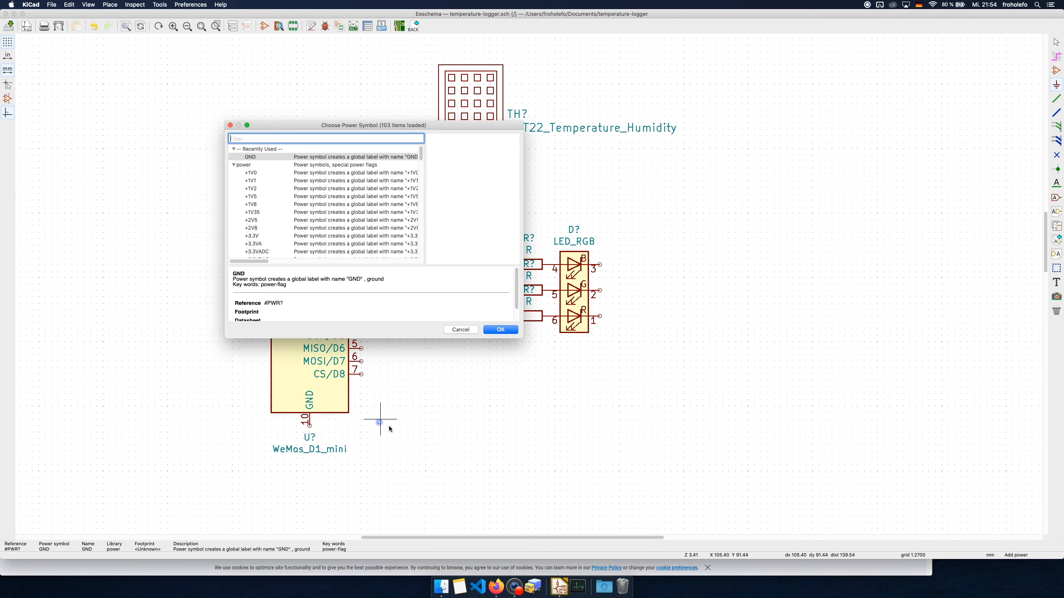
double_click(278, 158)
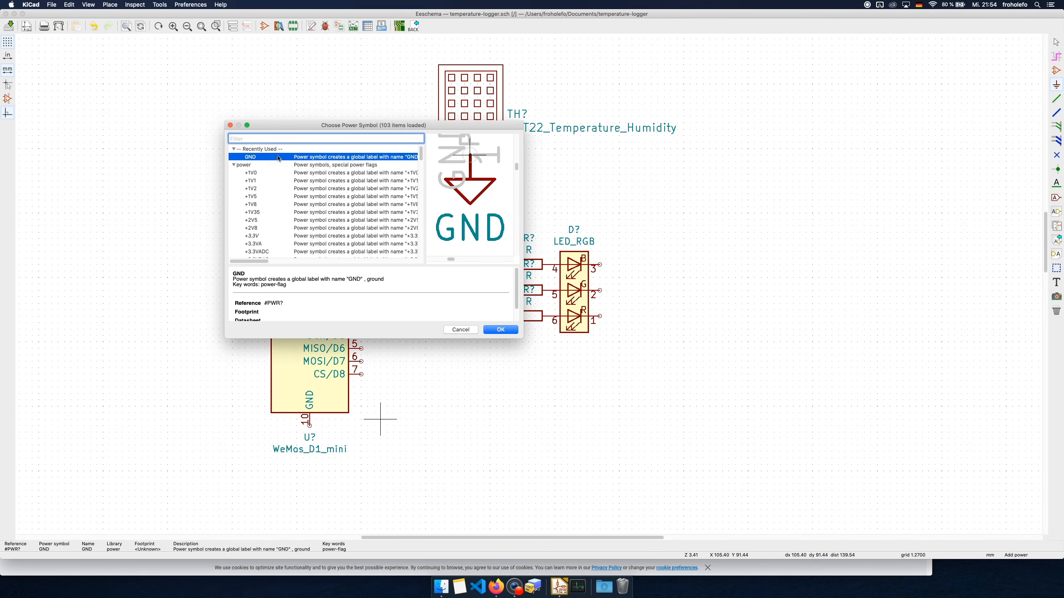
left_click(310, 429)
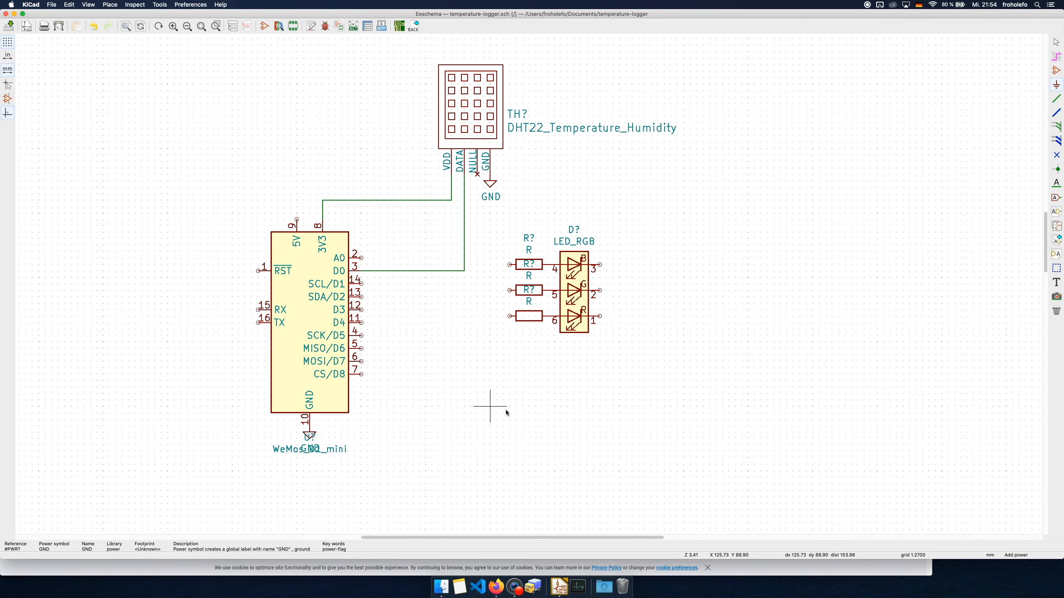
left_click(625, 334)
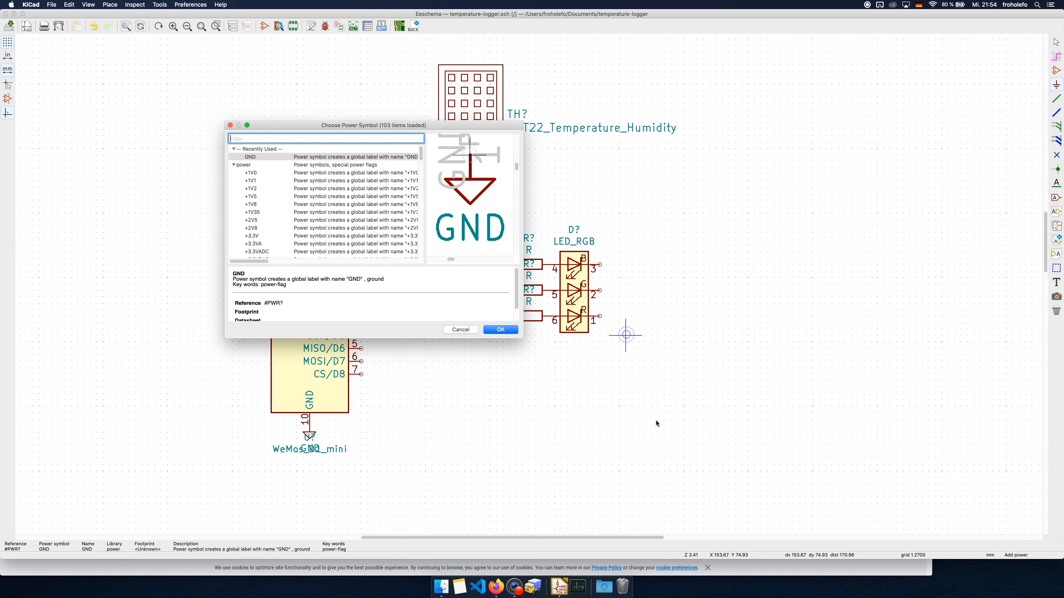
double_click(295, 158)
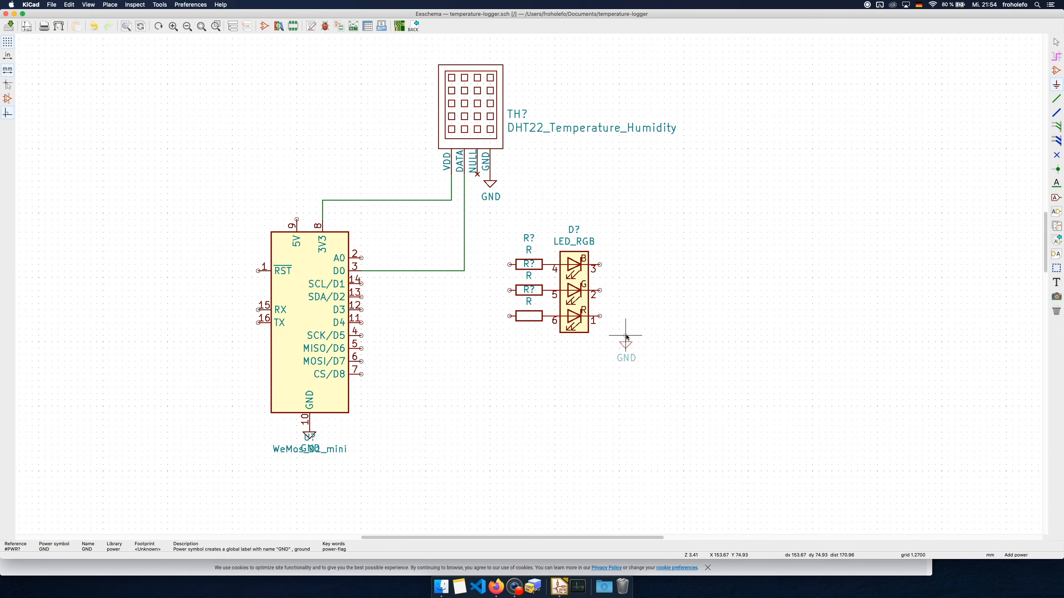
left_click(626, 335)
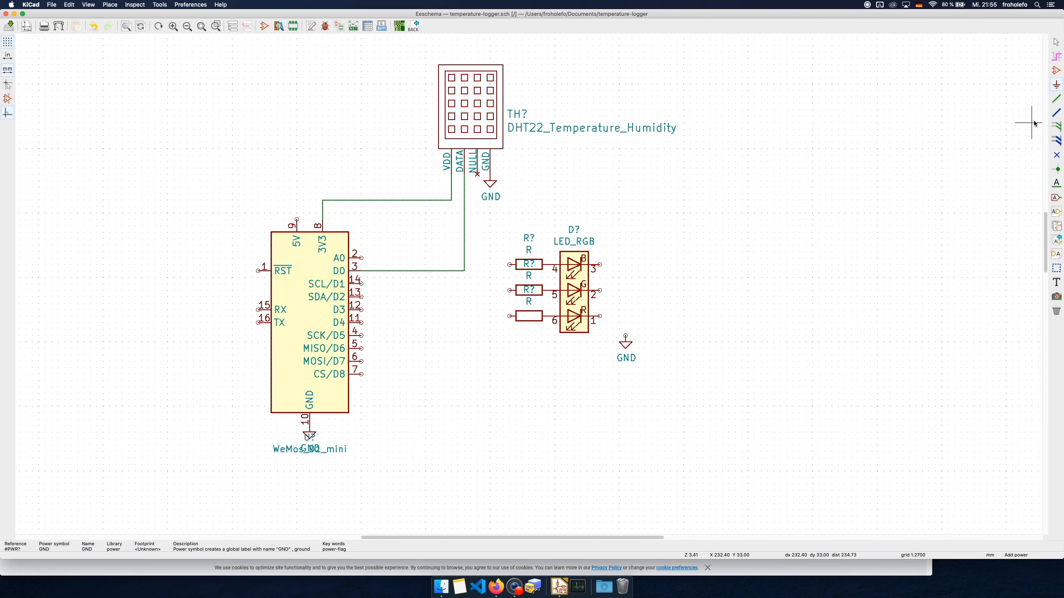
Wire the free ends of the three LED resistors, from top to bottom, to pins D1, D2 and D3 of the WeMos_D1_mini
left_click(1057, 99)
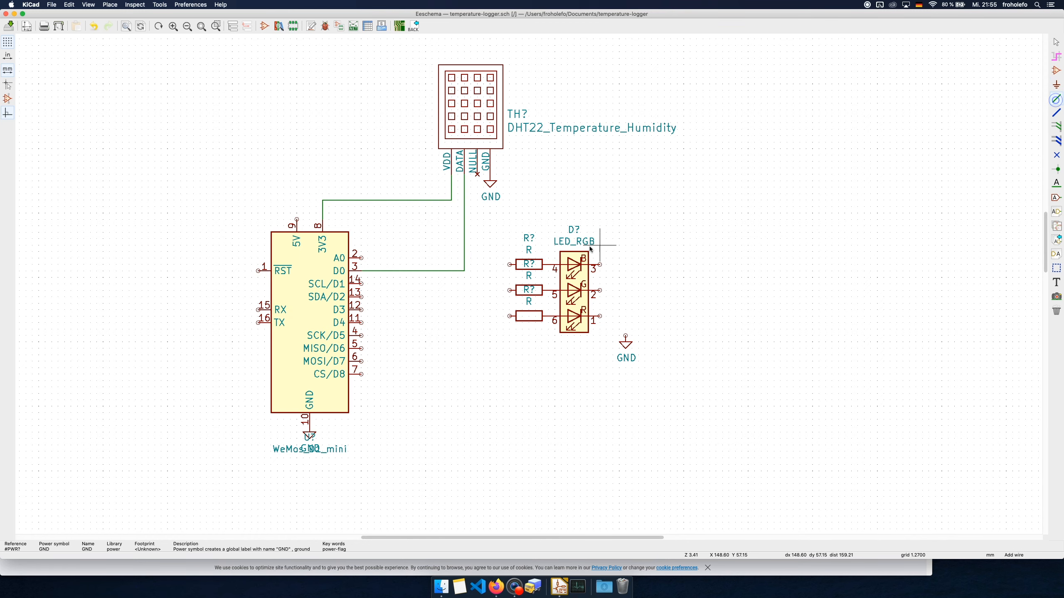
left_click(510, 265)
left_click(361, 284)
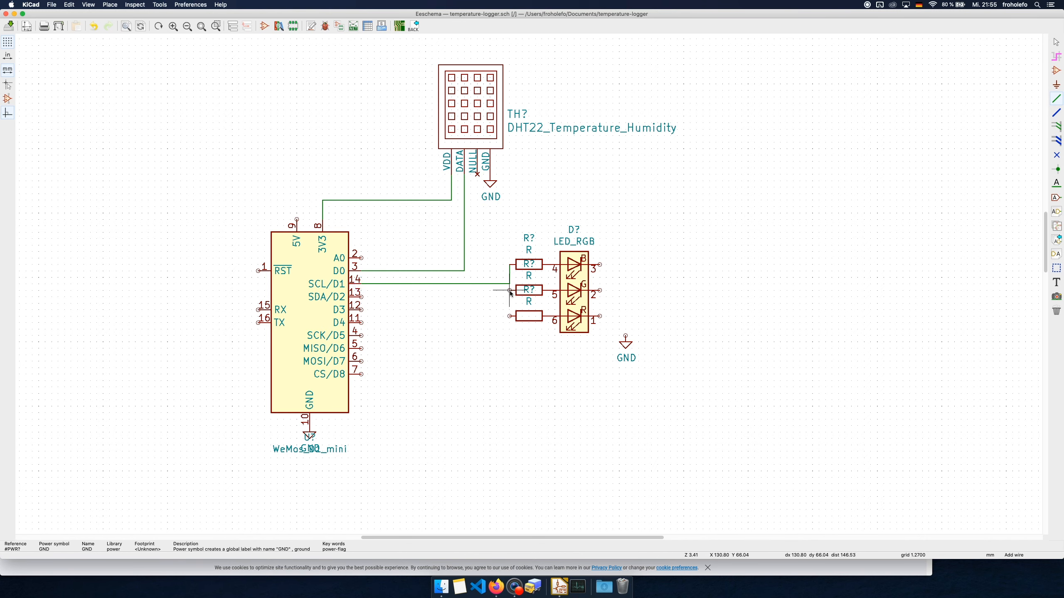
left_click(510, 290)
left_click(362, 293)
left_click(510, 316)
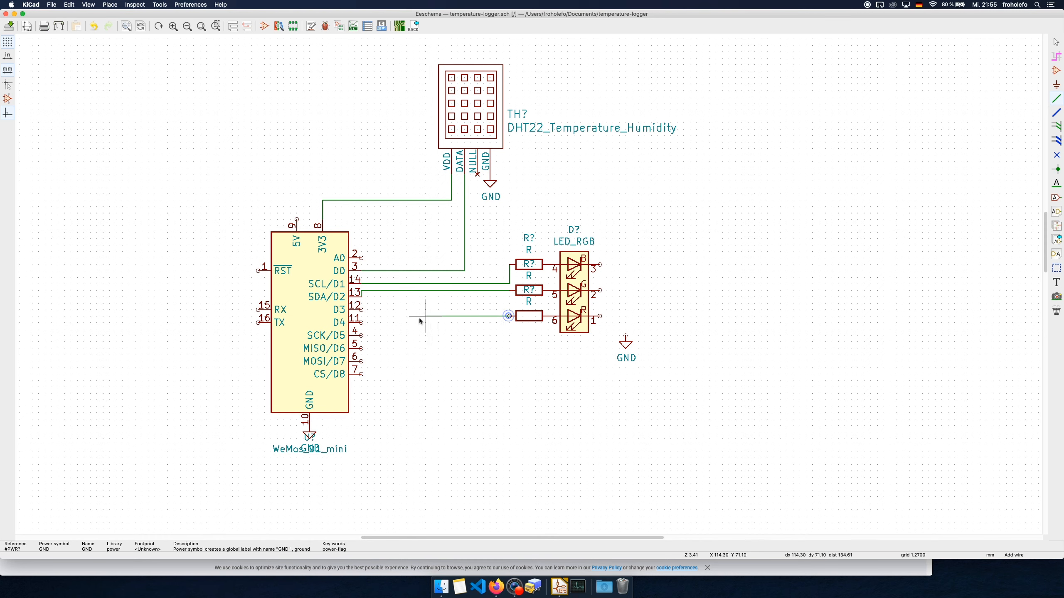
left_click(361, 309)
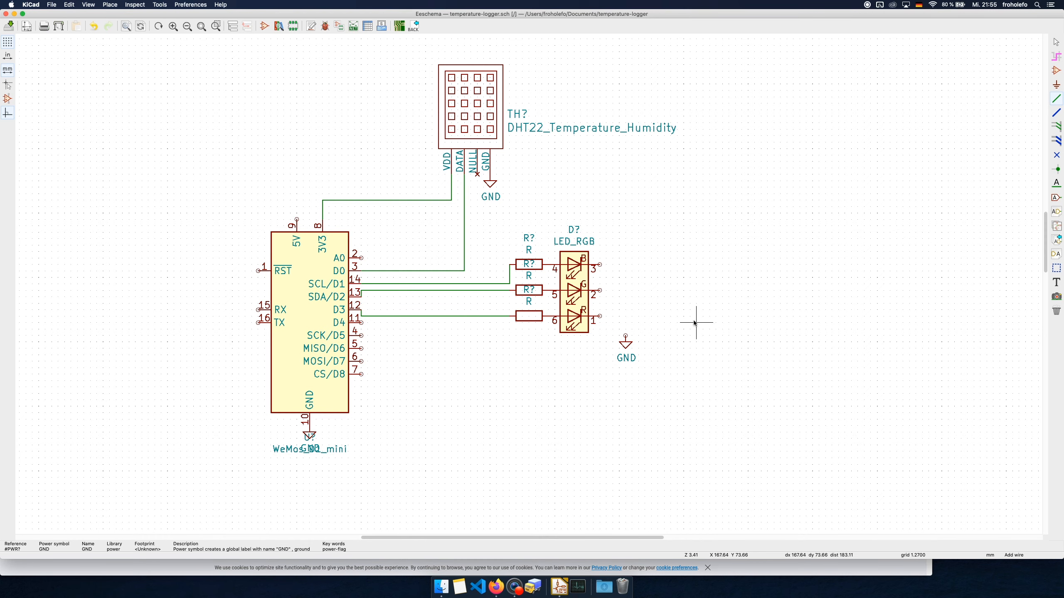
Wire pins 3, 2 and 1 of the RGB LED together down to the GND port beside it
left_click(599, 265)
left_click(625, 335)
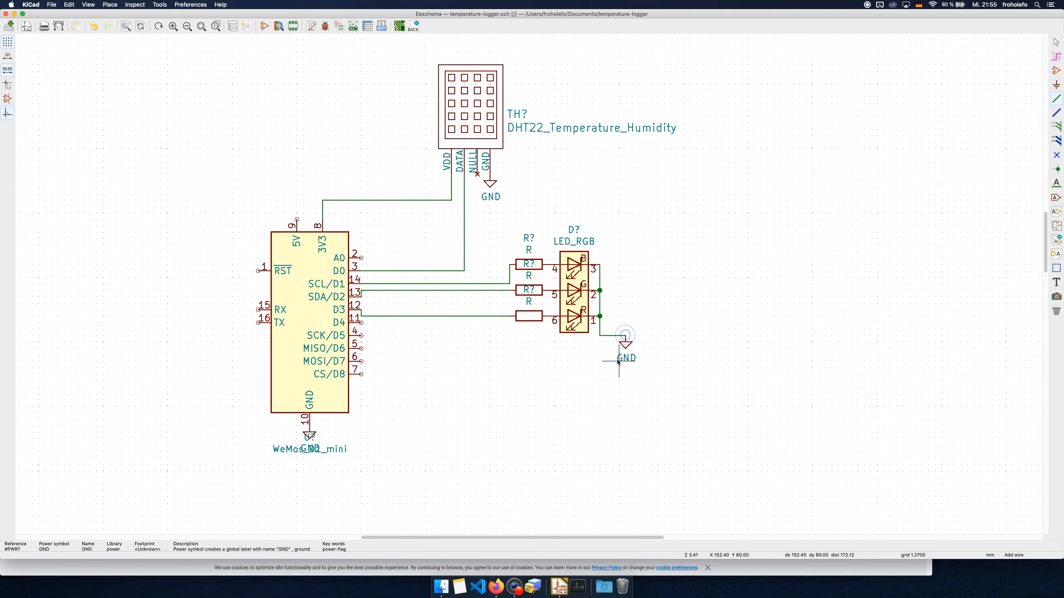
Place two MountingHole symbols, one below the other, in the empty area above the WeMos_D1_mini
middle_click_drag(489, 383, 519, 405)
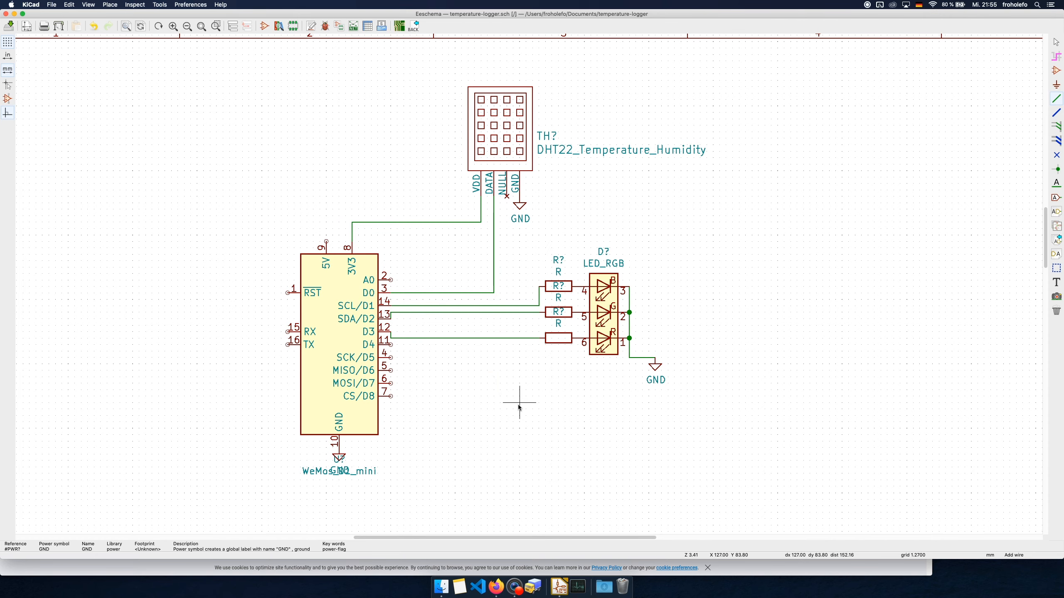
left_click(281, 168)
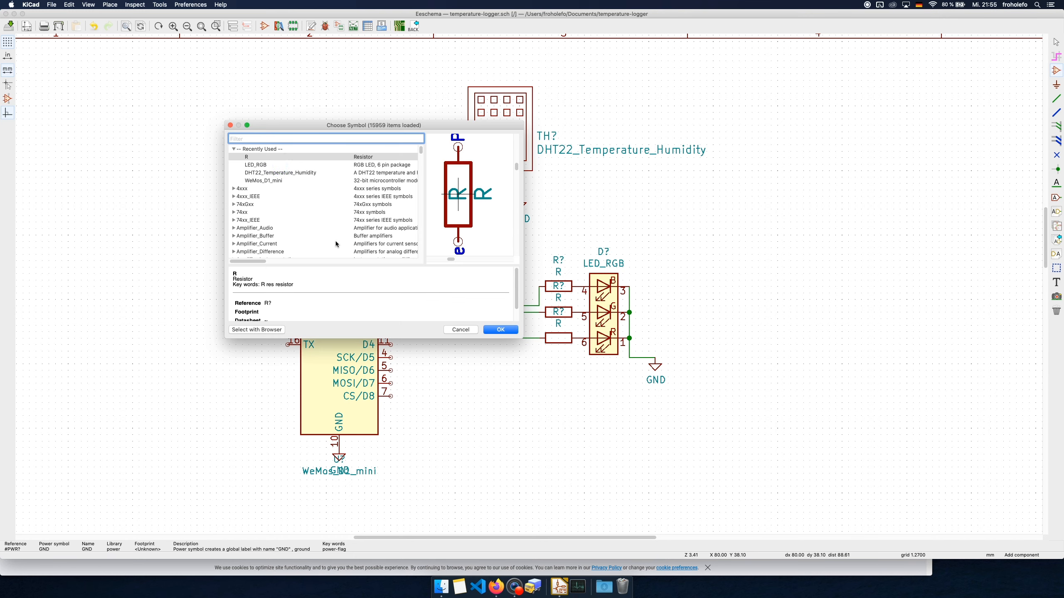
type("mounting")
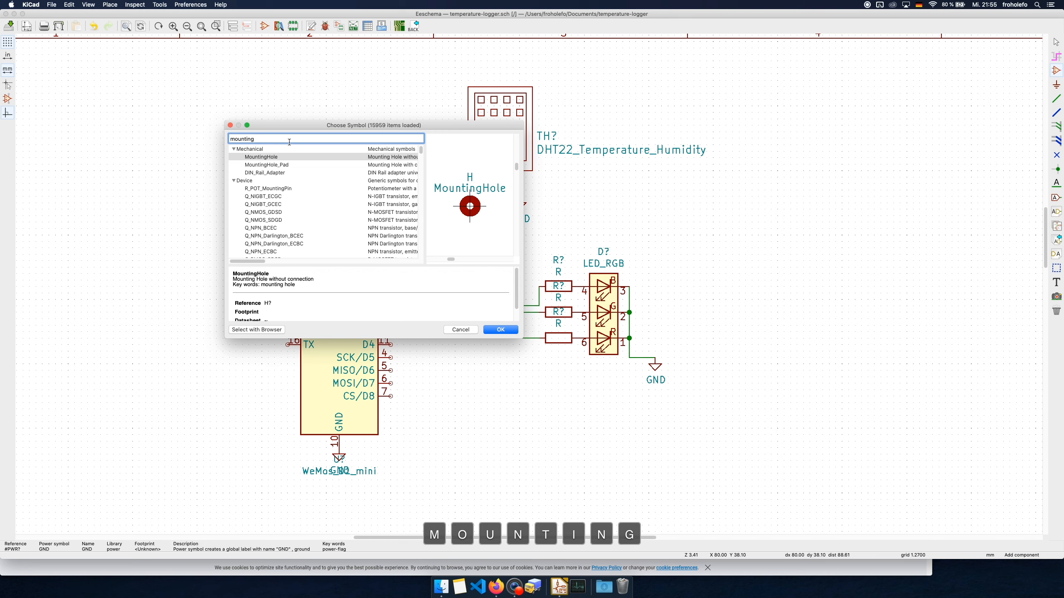
double_click(277, 158)
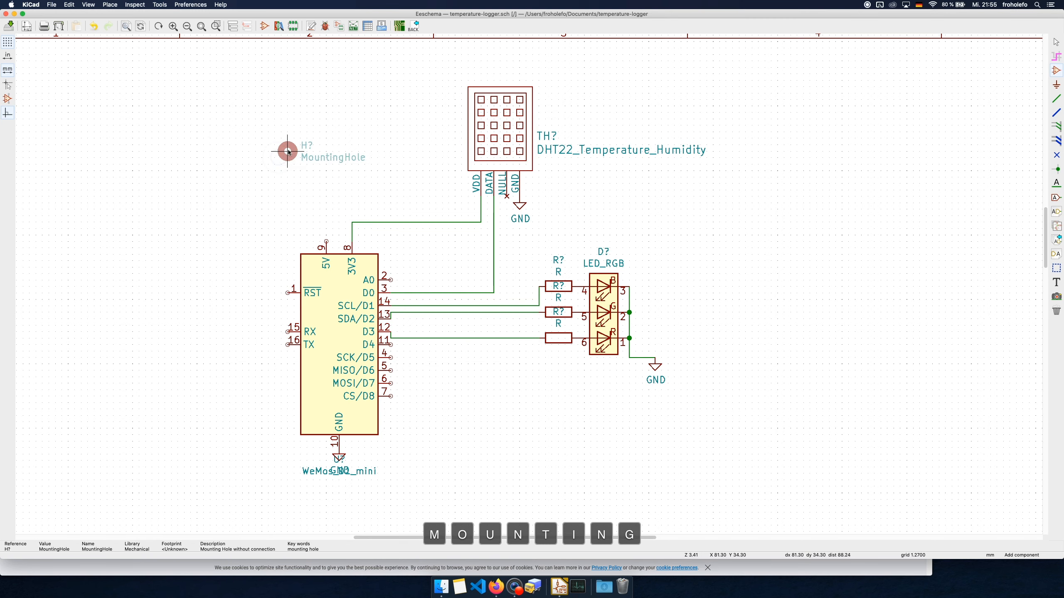
left_click(255, 125)
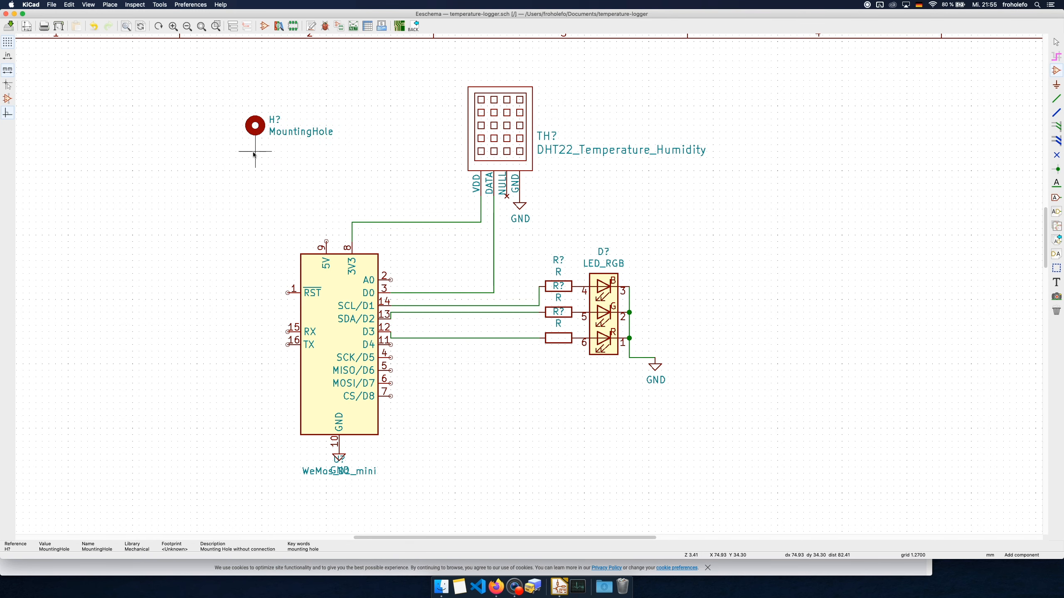
left_click(285, 161)
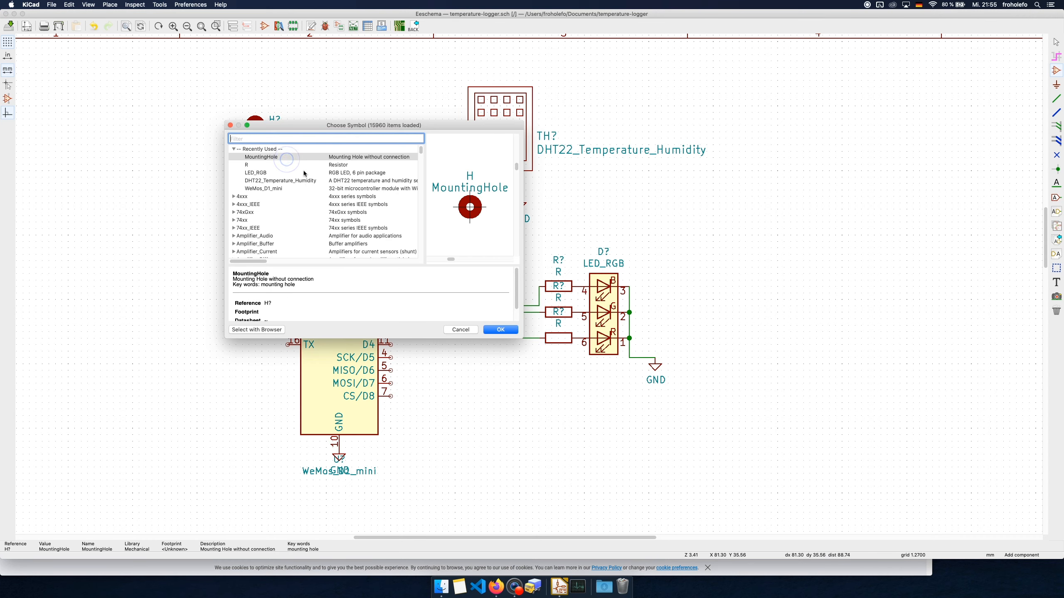
double_click(285, 157)
left_click(256, 164)
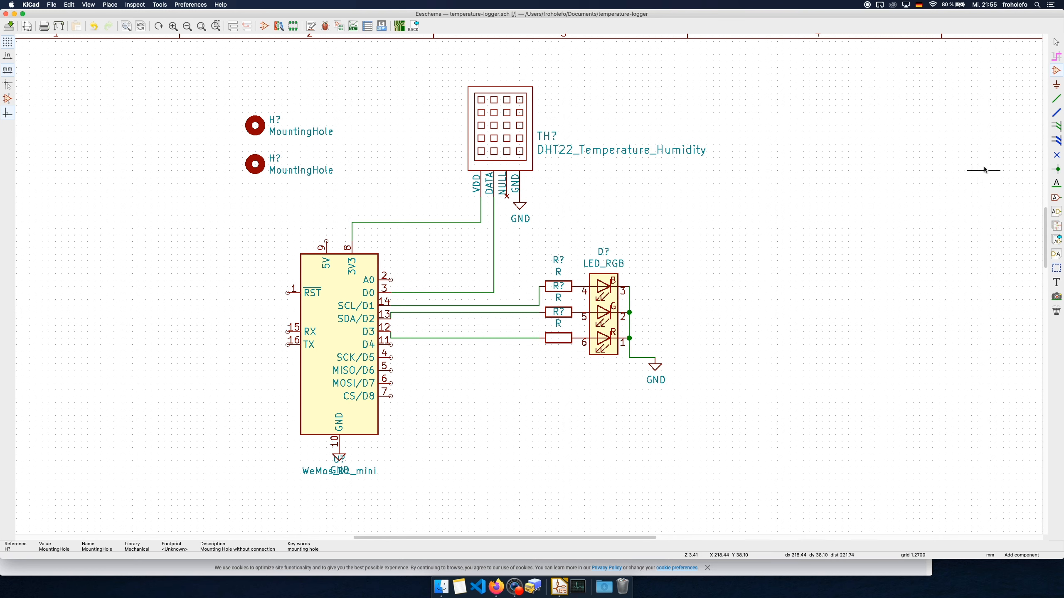
Place a vertical resistor R between the 3V3–VDD wire and the D0–DATA wire
left_click(448, 257)
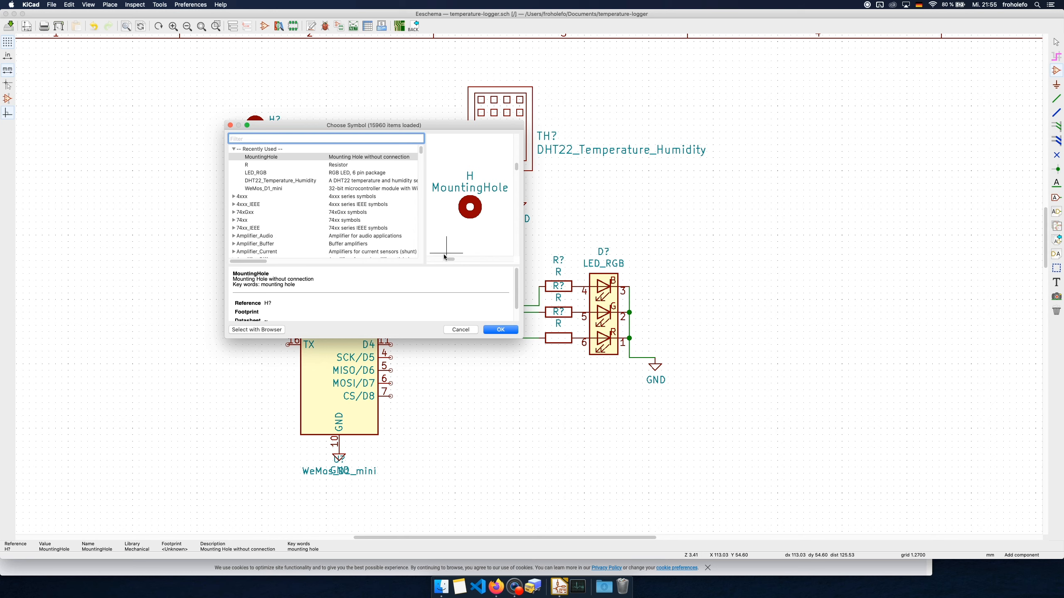
key("Down")
key("Return")
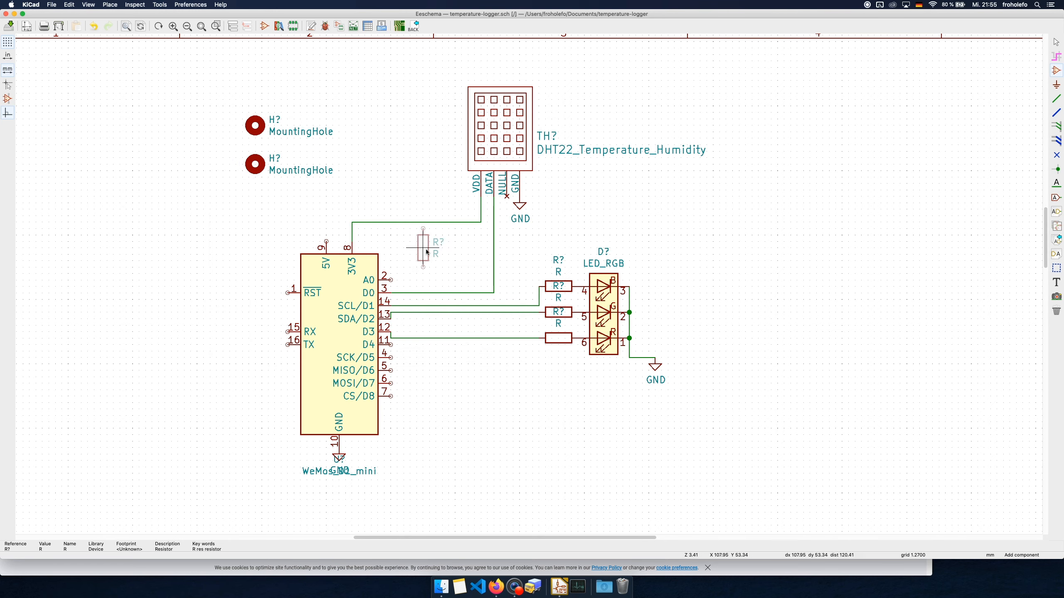
left_click(431, 262)
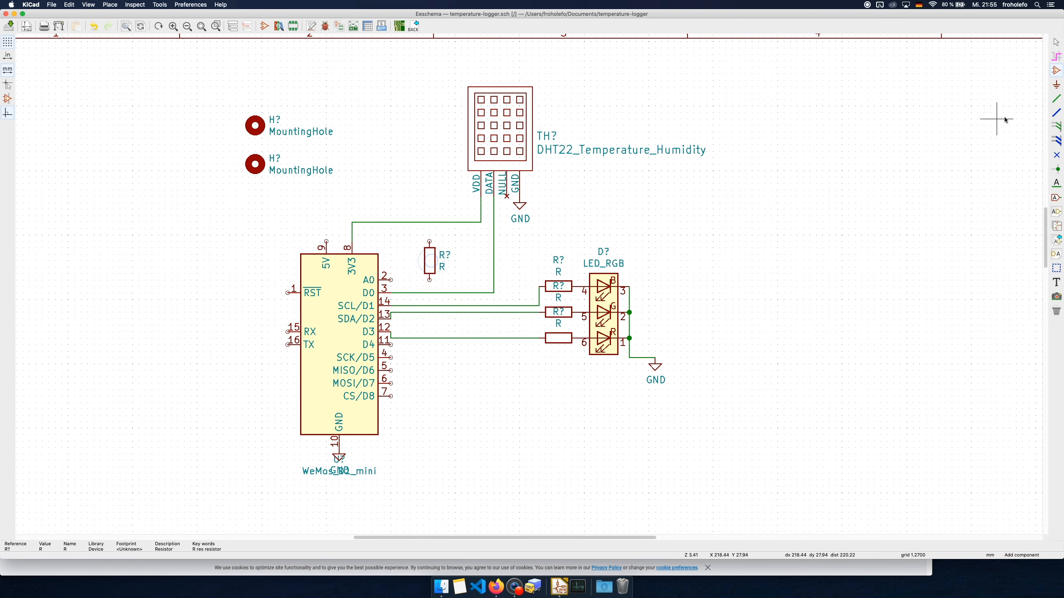
Wire the new resistor's upper end to the 3V3–VDD line and its lower end to the D0–DATA line
left_click(1056, 100)
left_click(429, 242)
left_click(429, 223)
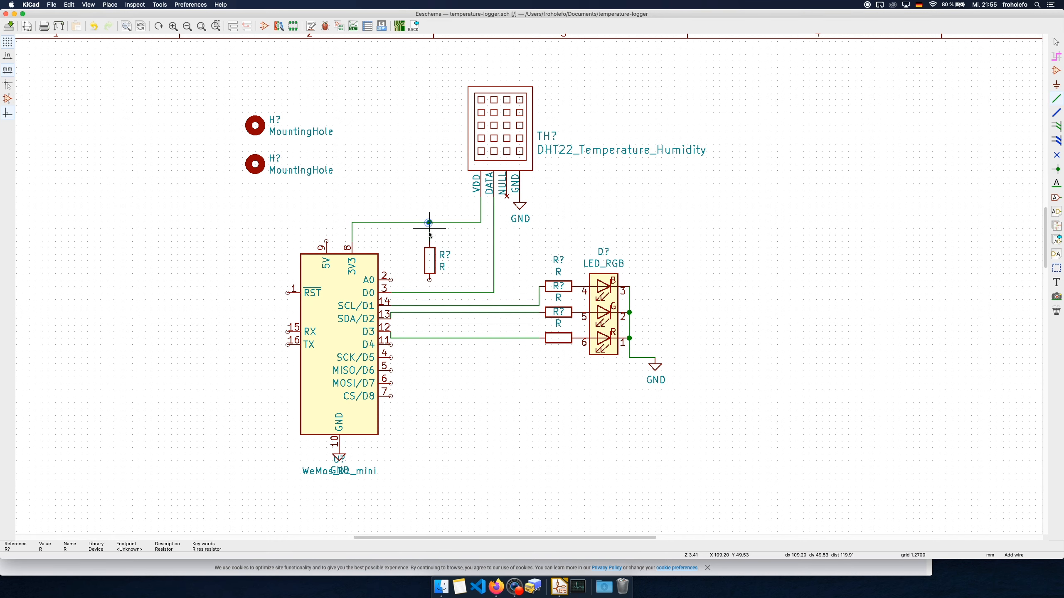
left_click(429, 280)
left_click(430, 293)
Set the value of the resistor between the VDD and DATA lines to 10K
key("e")
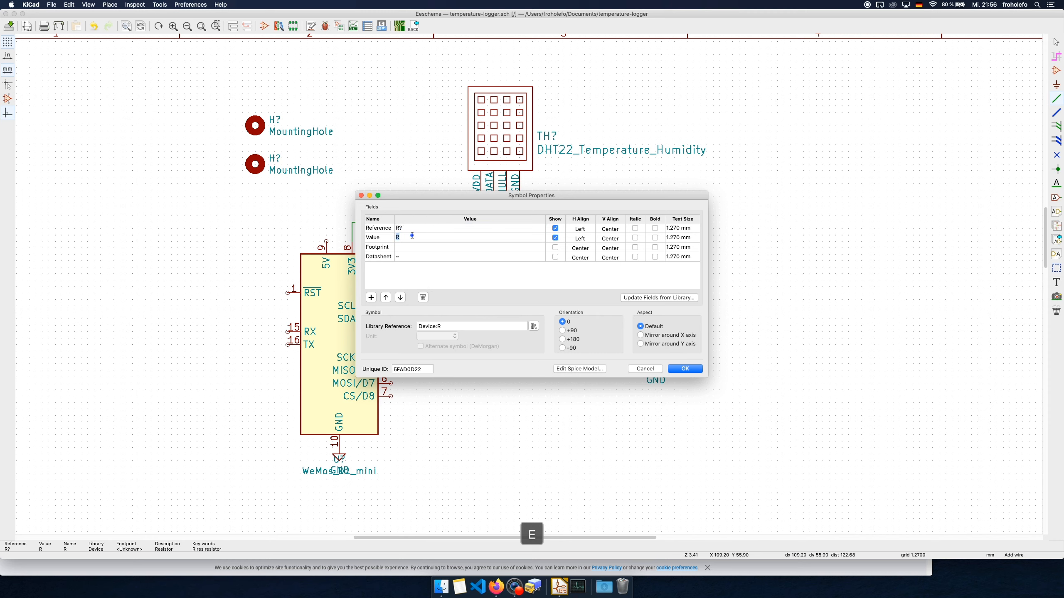
left_click(413, 236)
type("K")
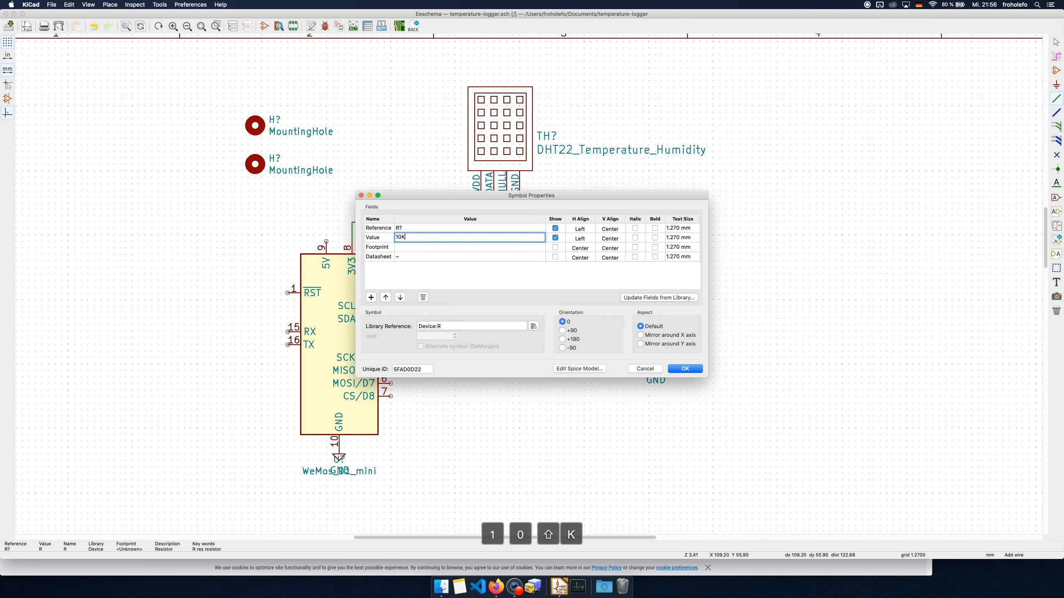
left_click(683, 370)
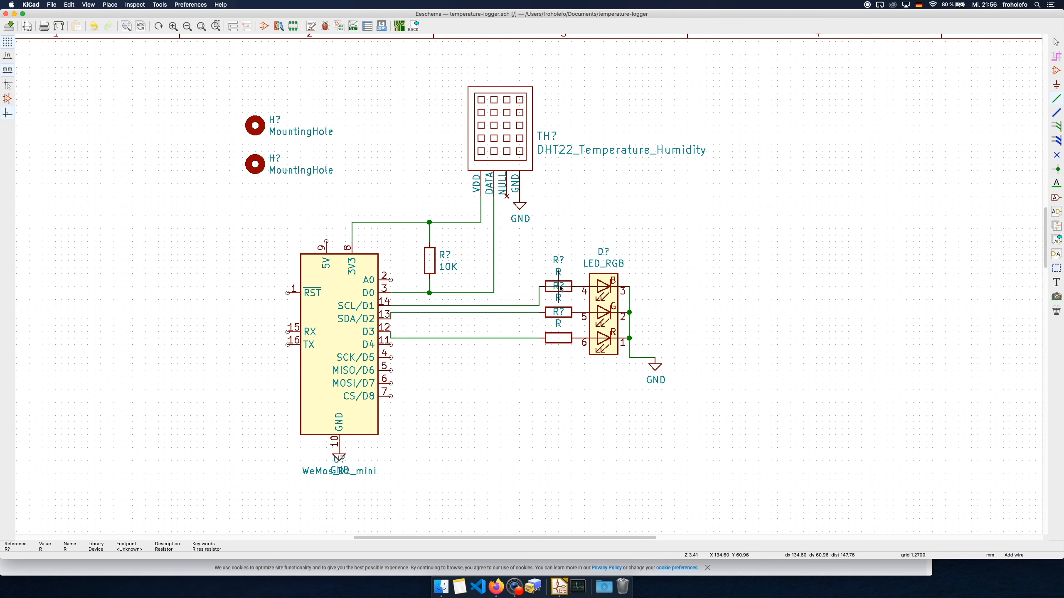
key("e")
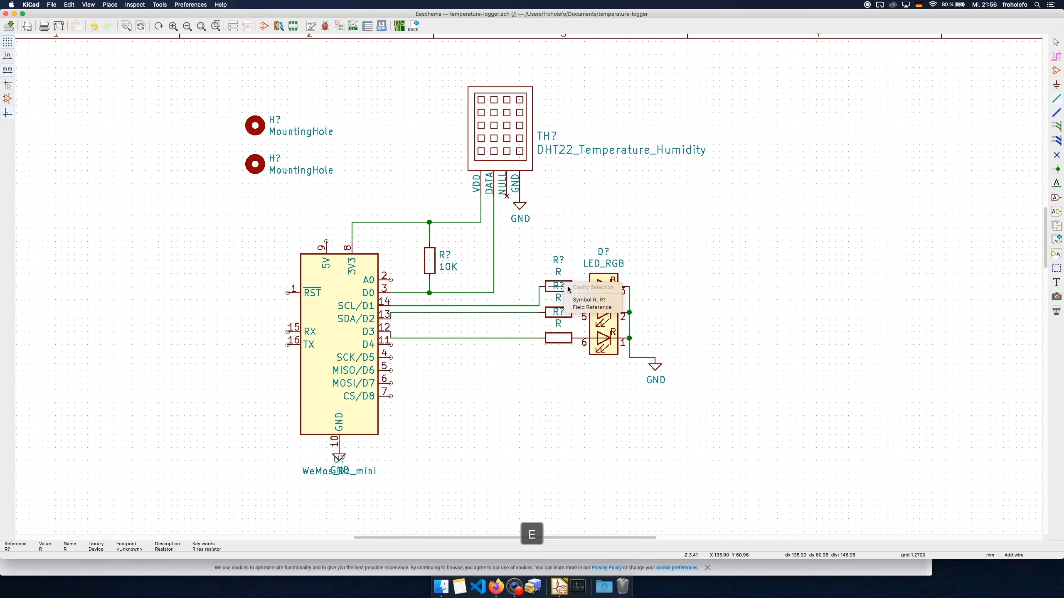
key("Escape")
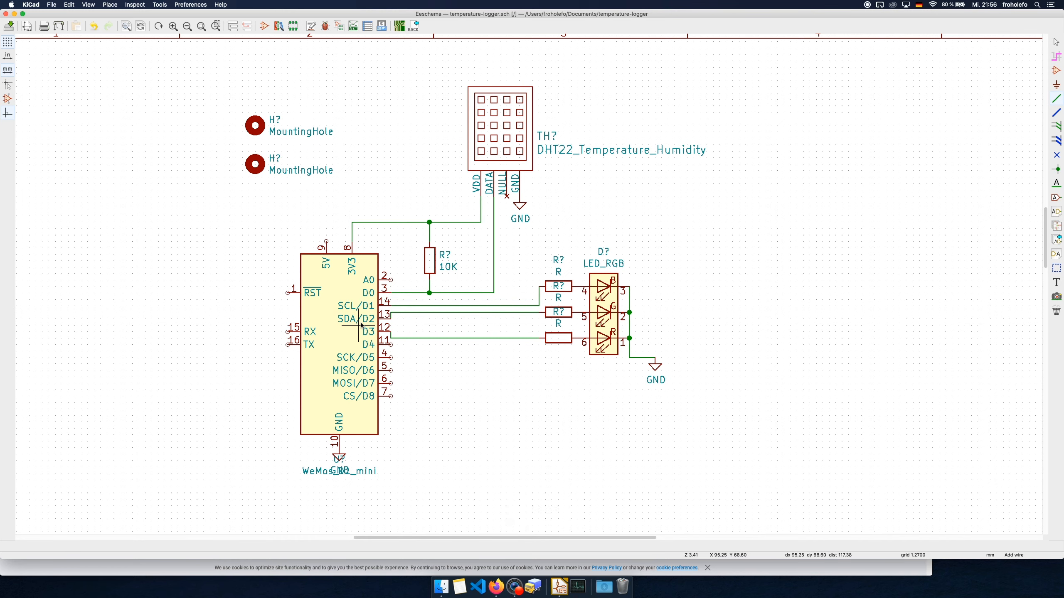
Use Spotlight to calculate 3,3-2 and then 1,3/0,02 for the LED series resistors, and close it
key("super+space")
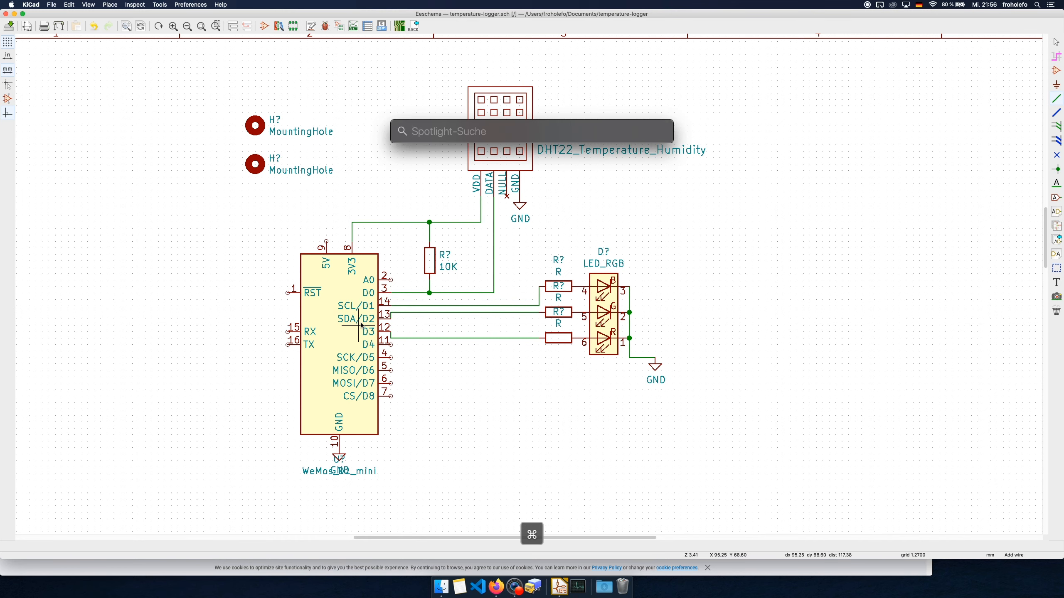
type("3,3")
type("-2")
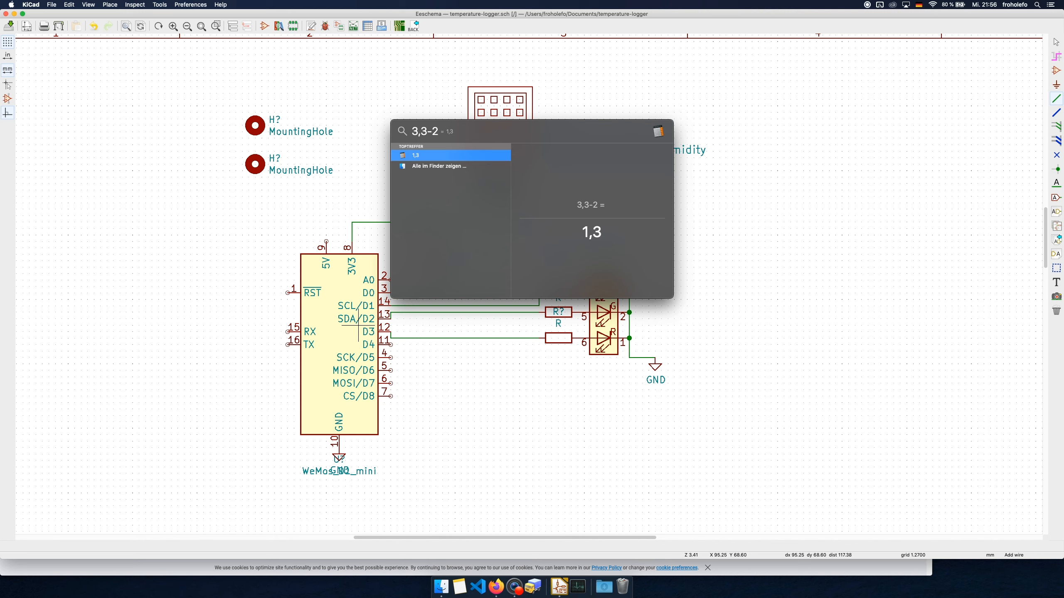
key("BackSpace")
key("BackSpace")
key("BackSpace")
key("BackSpace")
key("BackSpace")
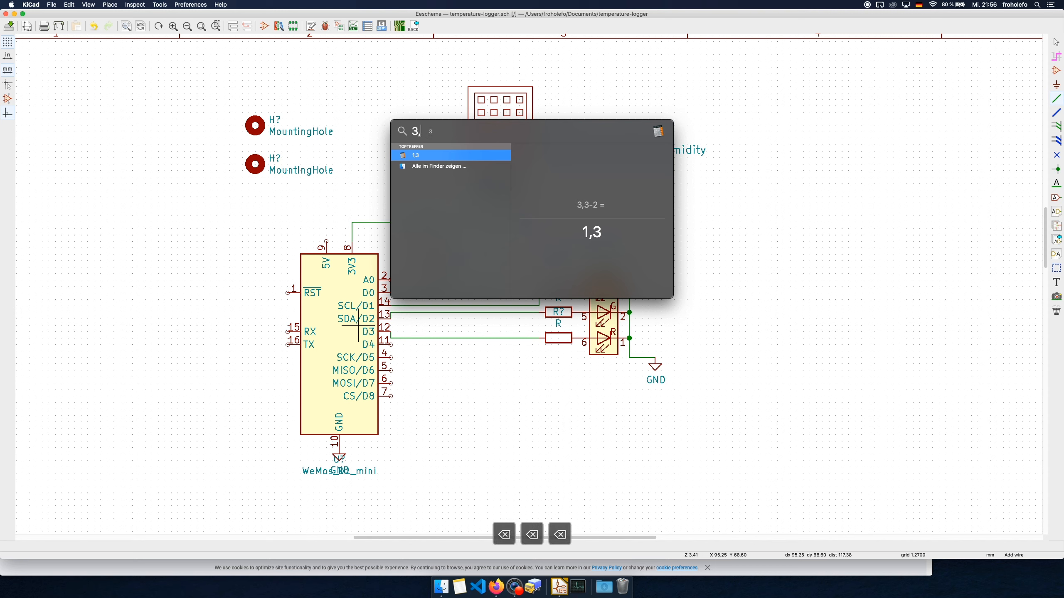
type("1,3")
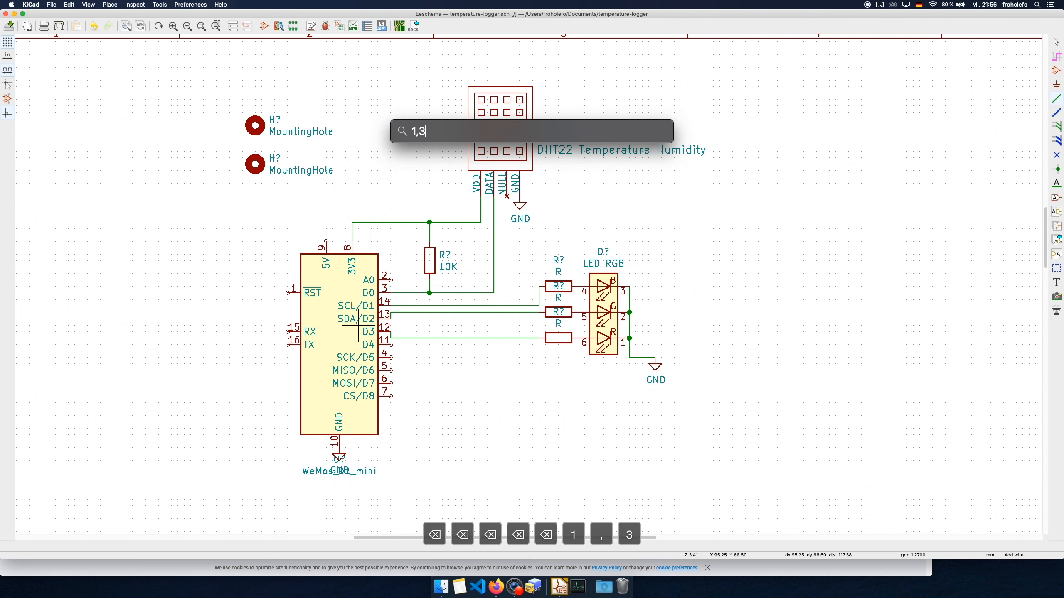
type("/0")
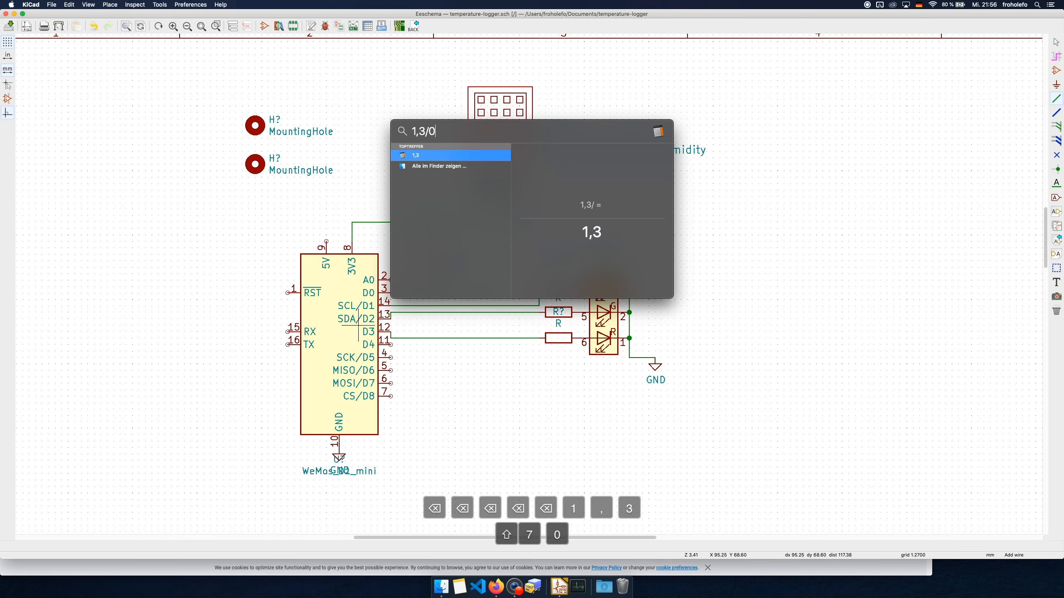
type(",02")
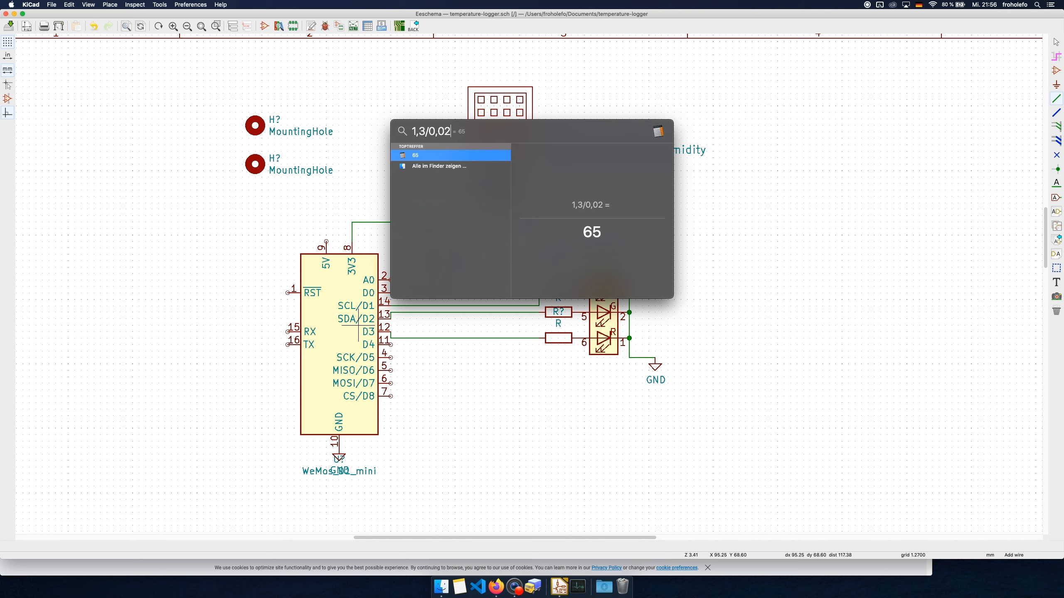
double_click(585, 232)
key("Escape")
key("Escape")
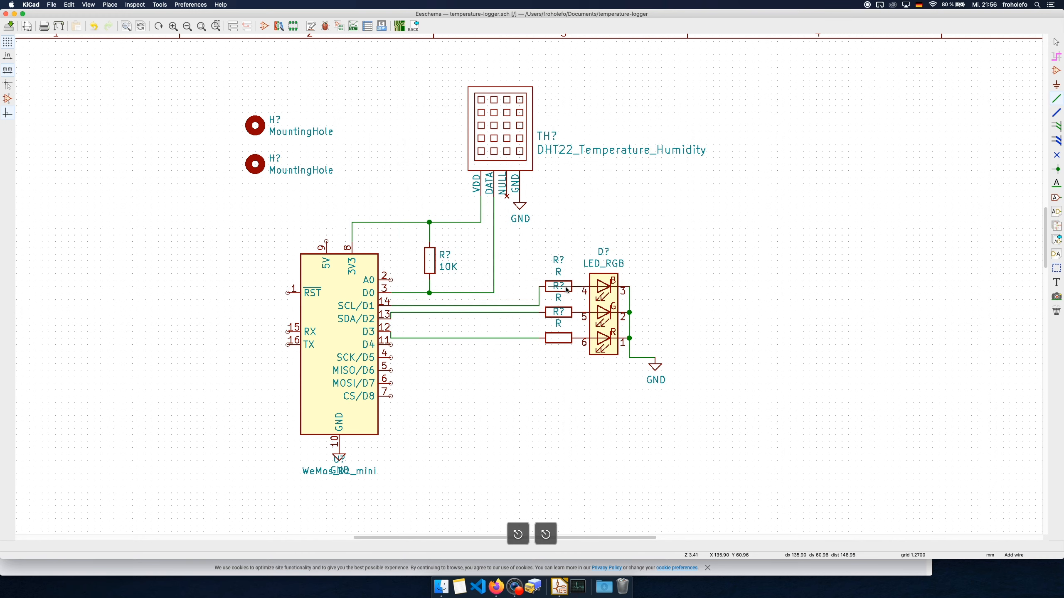
Set the value of the uppermost LED series resistor to 65
key("e")
left_click(580, 305)
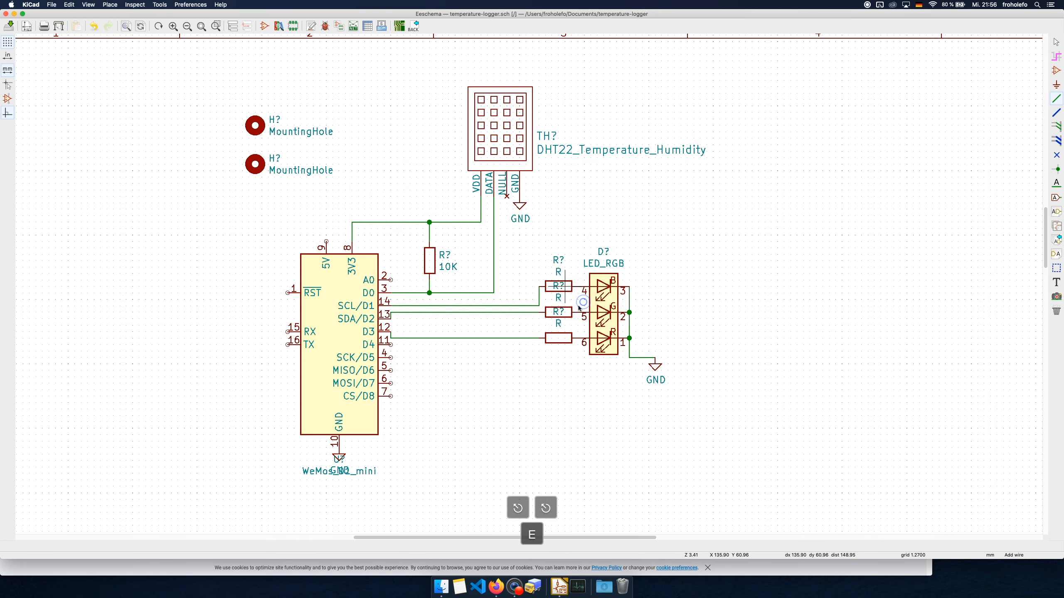
left_click(414, 238)
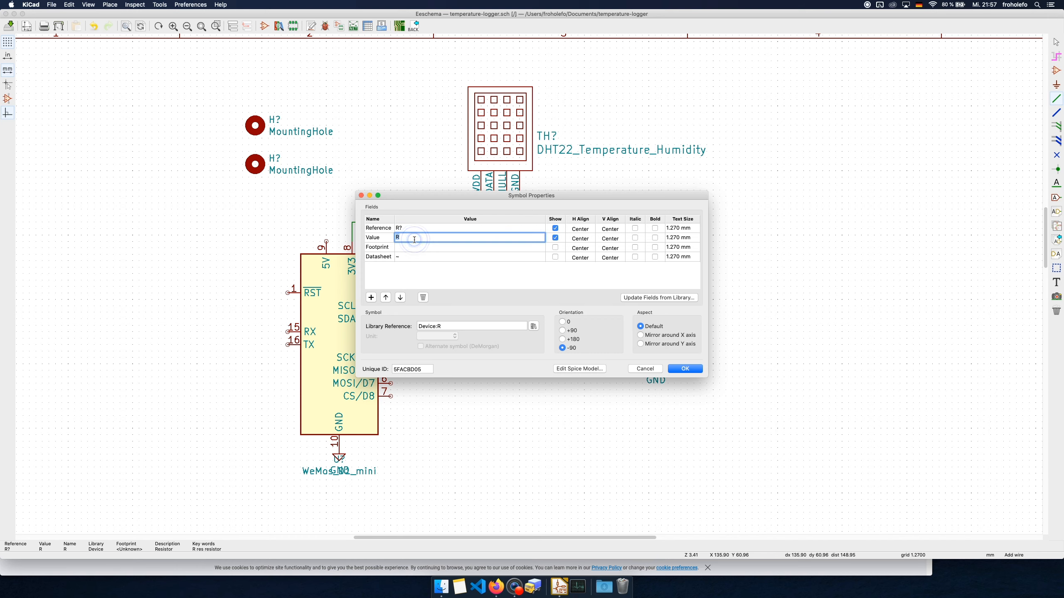
key("BackSpace")
key("BackSpace")
type("65")
key("Return")
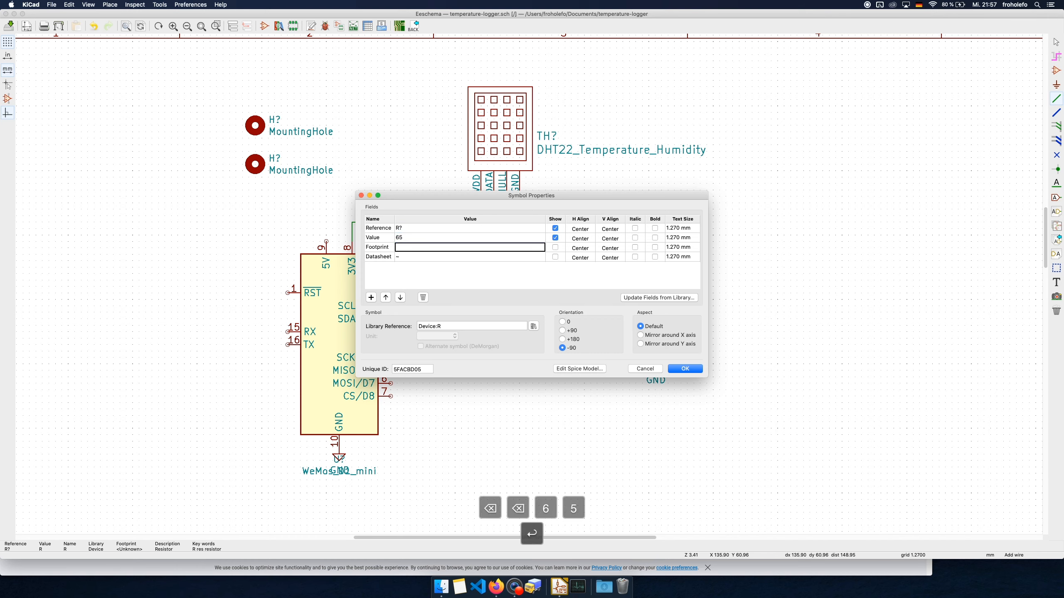
left_click(686, 368)
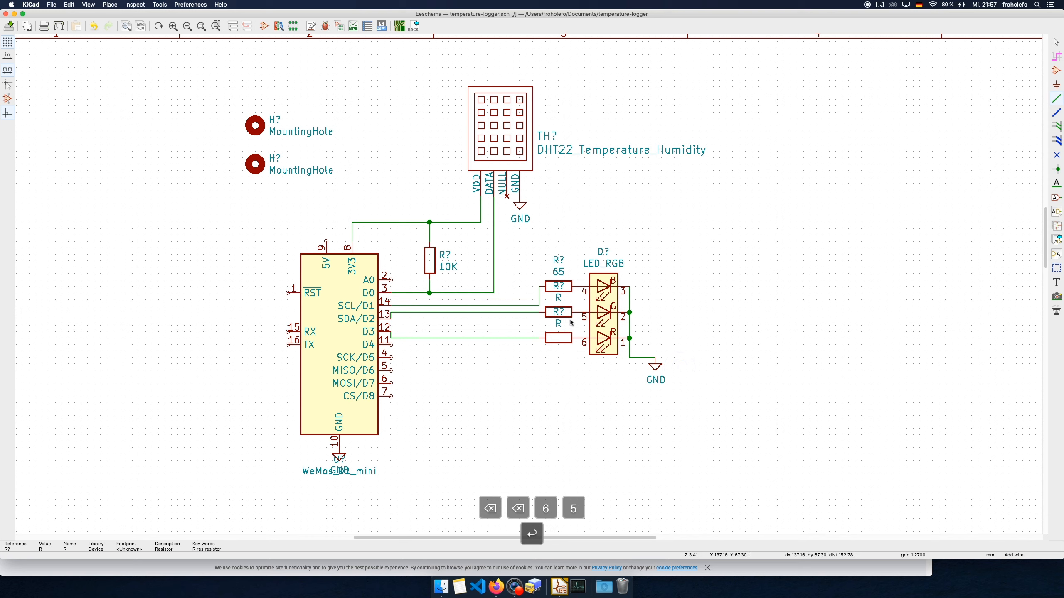
Set the value of the middle LED series resistor to 65
key("e")
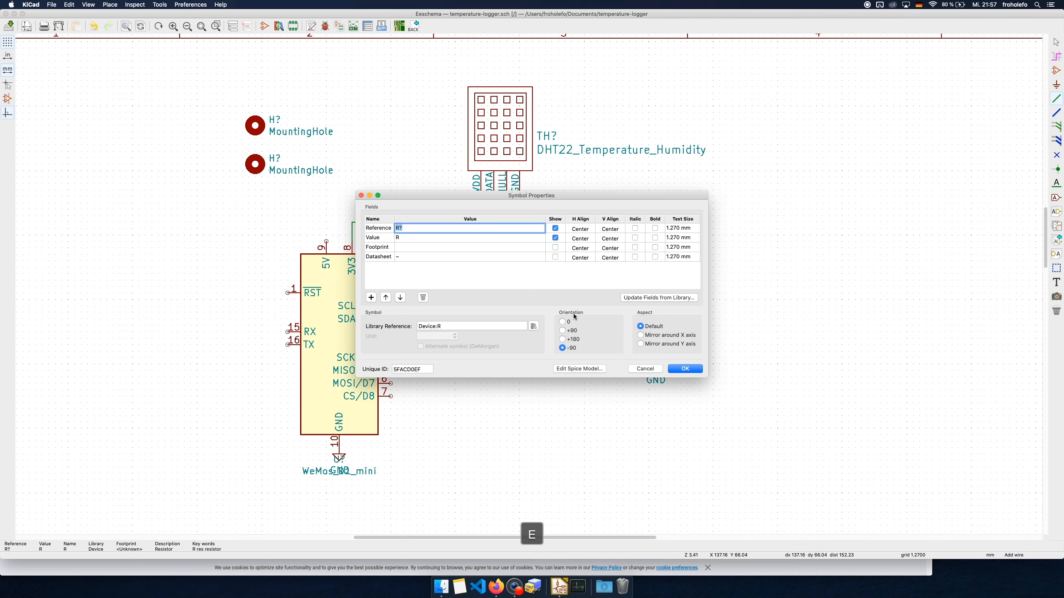
left_click(405, 237)
type("65")
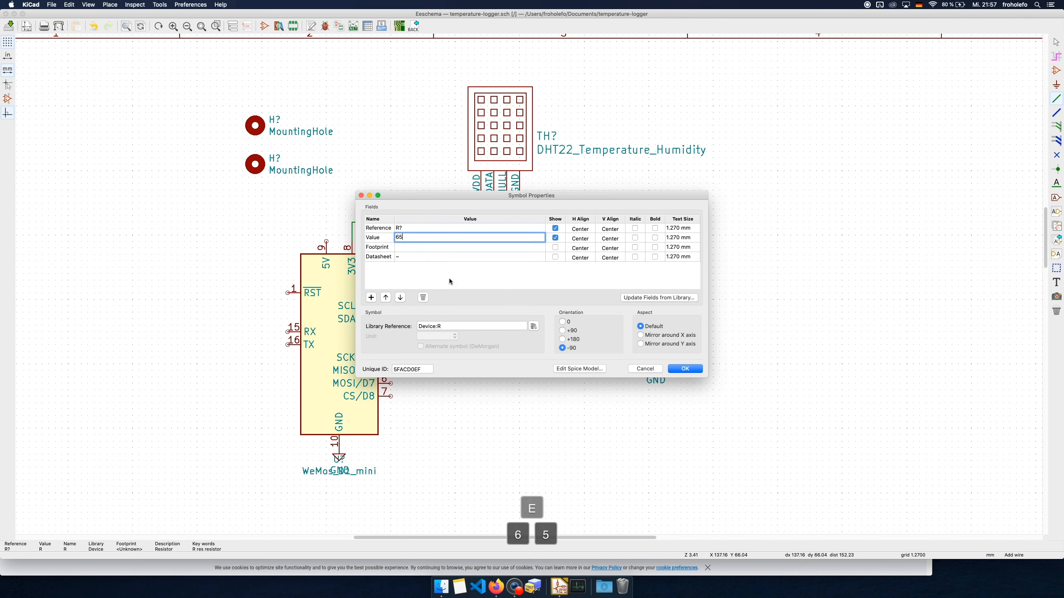
left_click(685, 368)
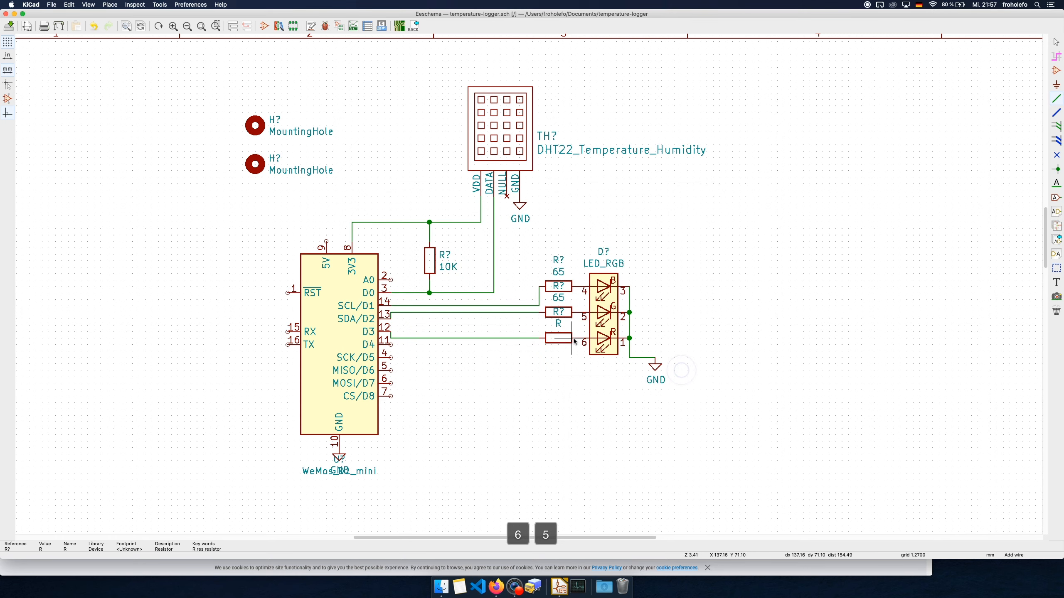
Set the value of the lowest LED series resistor to 65 and save the schematic
key("e")
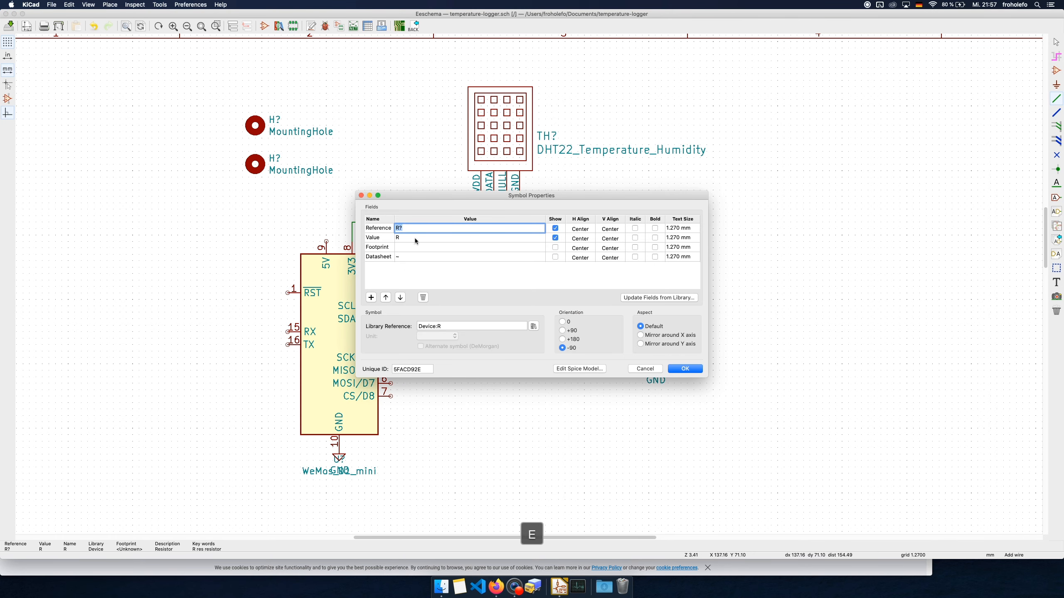
left_click(414, 239)
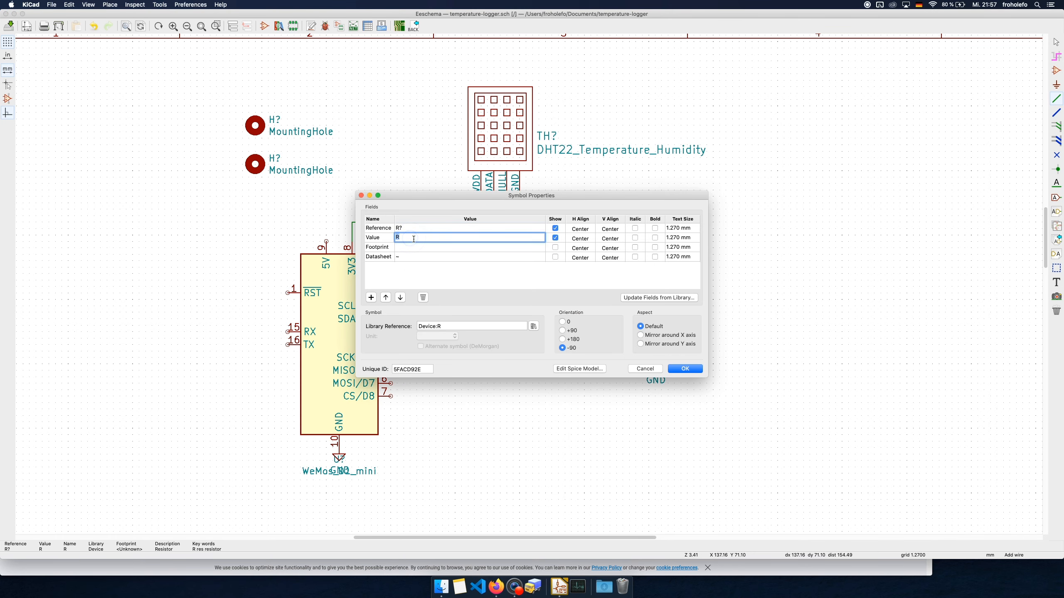
type("65")
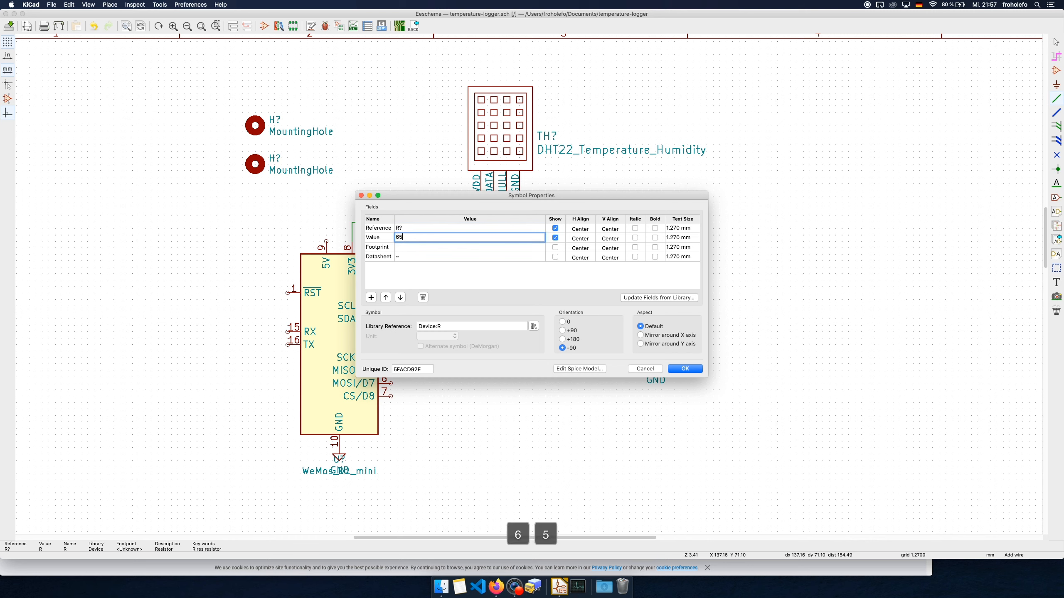
left_click(691, 369)
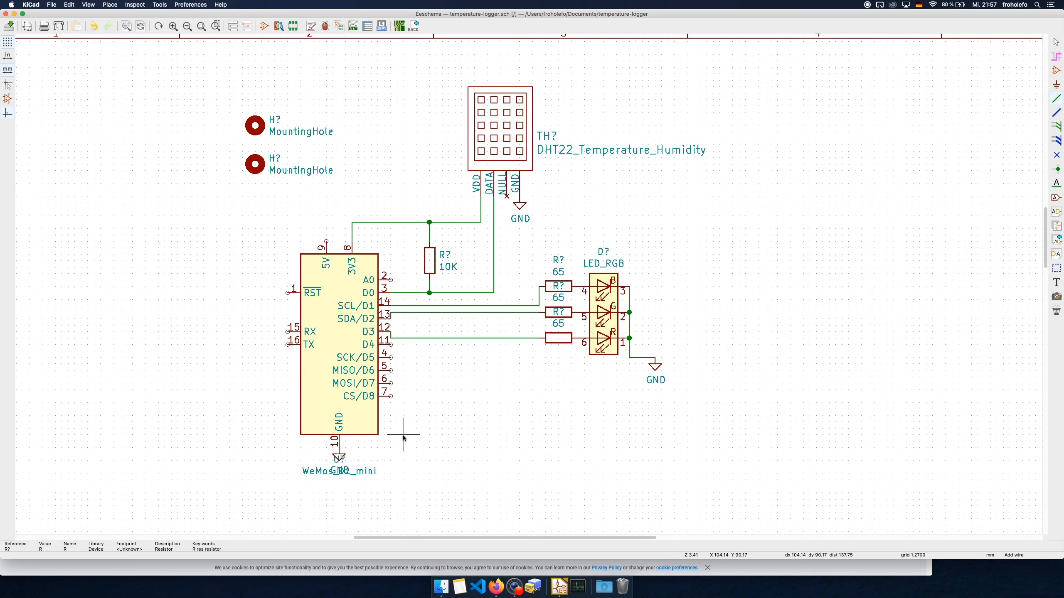
key("super+s")
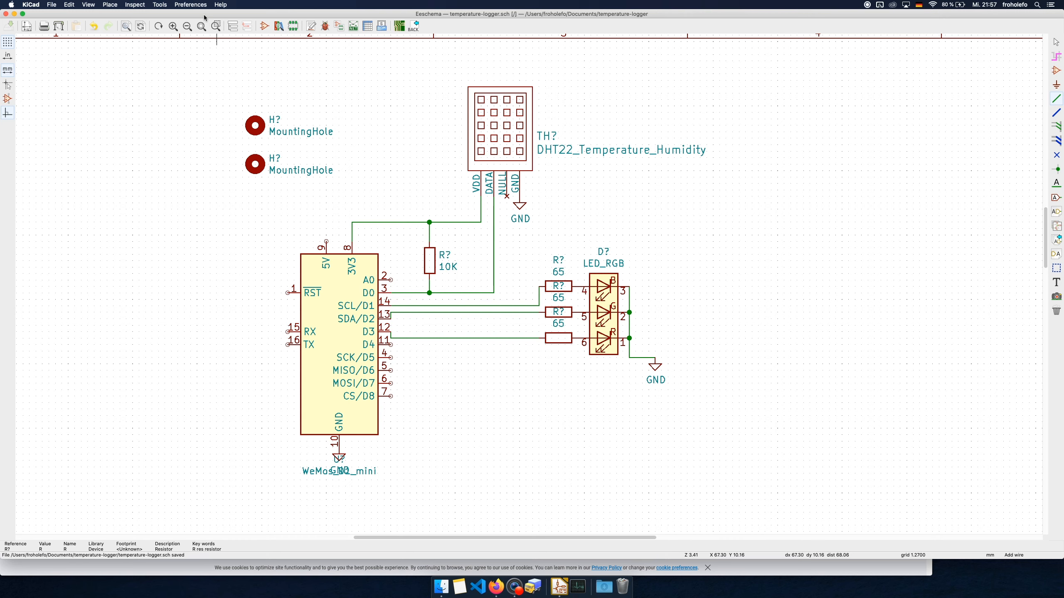
Start footprint assignment and annotate the whole schematic, sorting by X position and keeping existing annotations
left_click(193, 4)
mouse_move(159, 5)
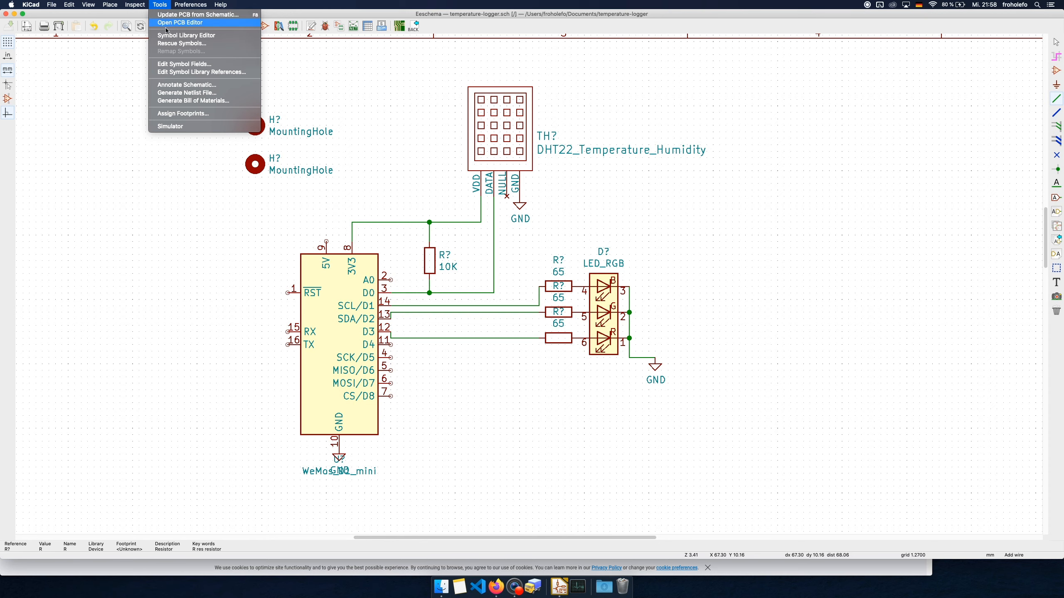
left_click(171, 113)
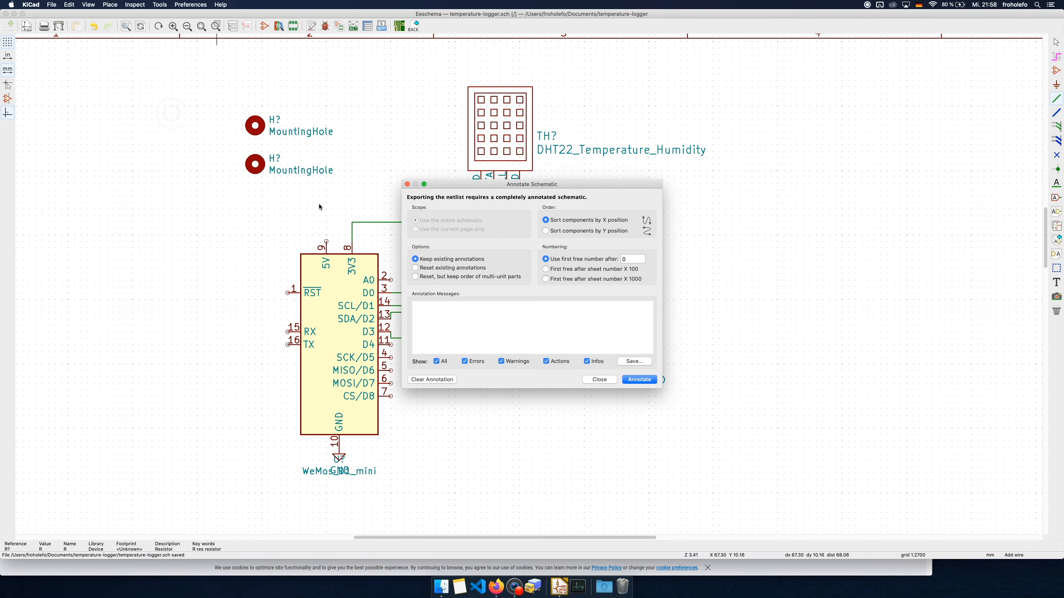
mouse_move(476, 184)
left_mouse_down()
mouse_move(141, 223)
mouse_move(87, 209)
left_mouse_up()
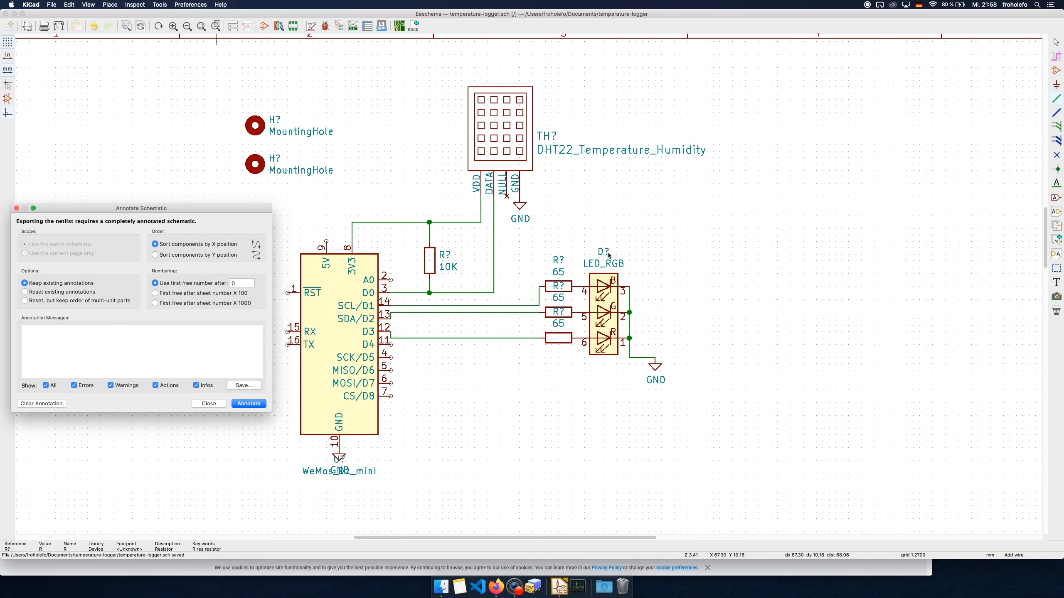
left_click(239, 404)
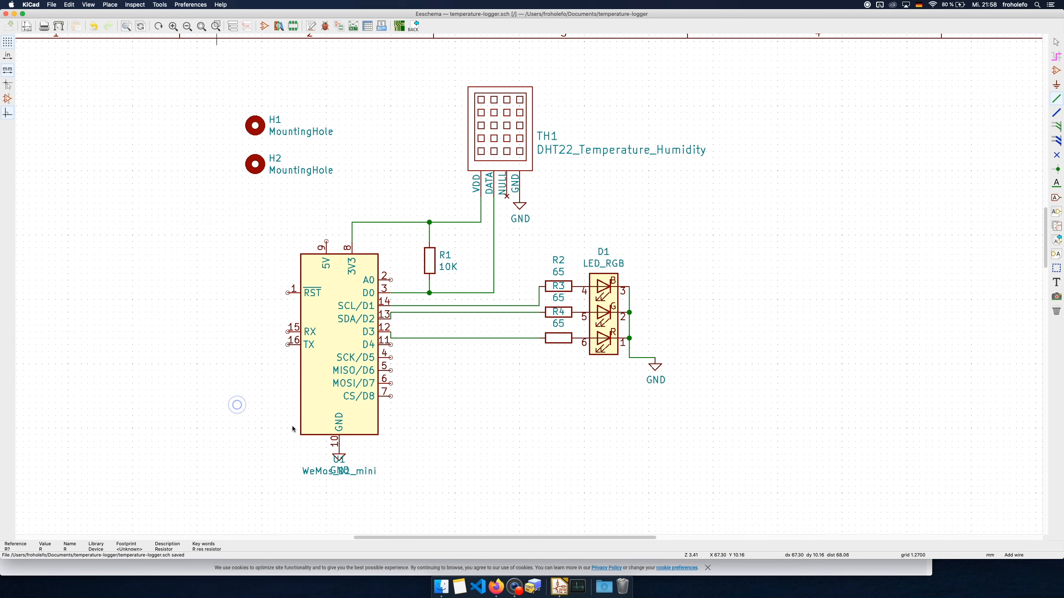
Reposition the Assign Footprints window so that it fits completely on the screen
left_click_drag(322, 103, 329, 352)
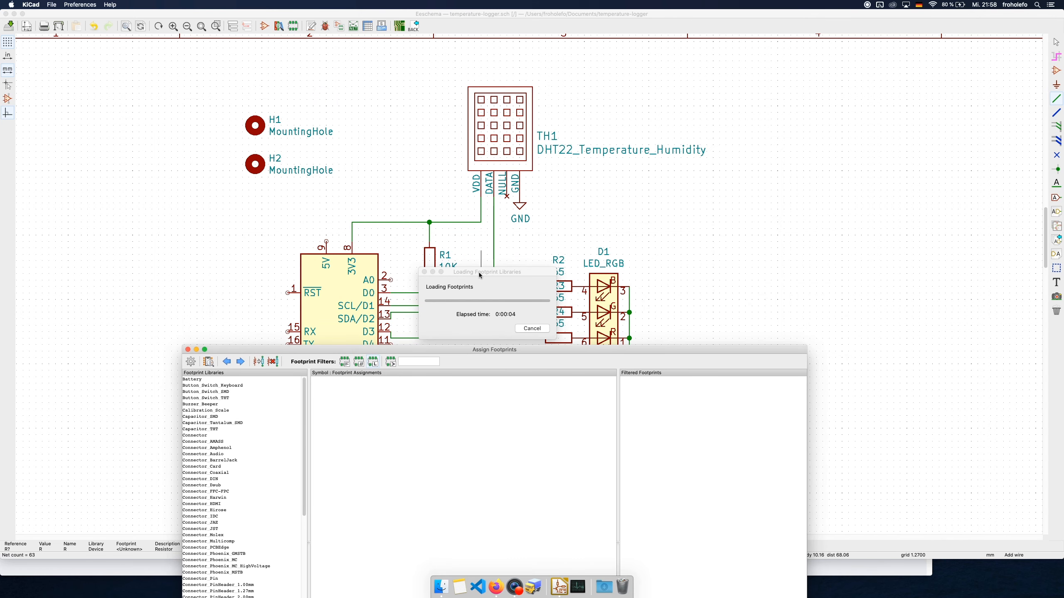
left_click_drag(481, 274, 398, 374)
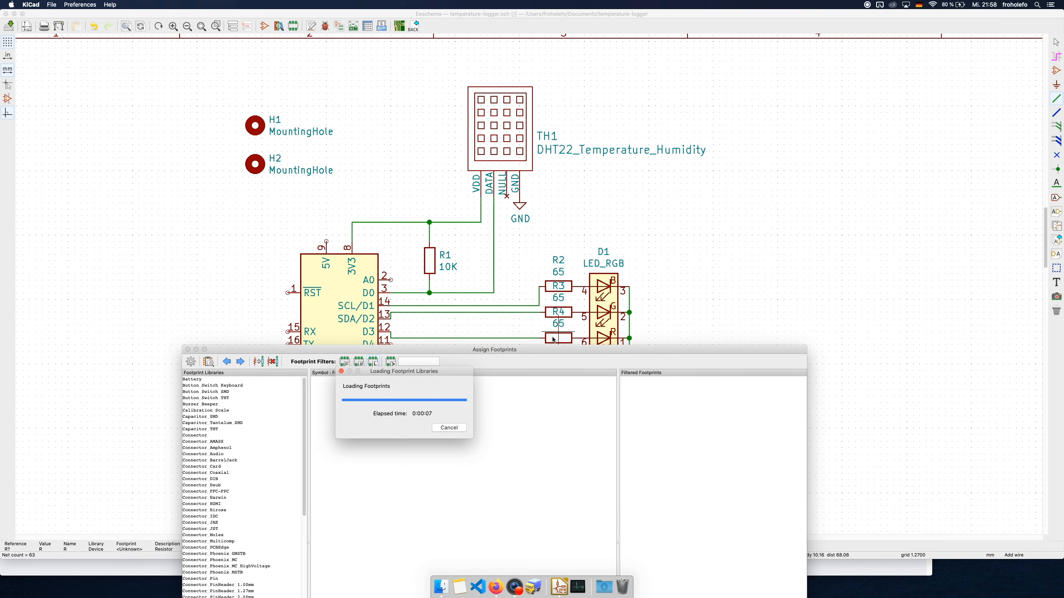
left_click_drag(505, 349, 515, 96)
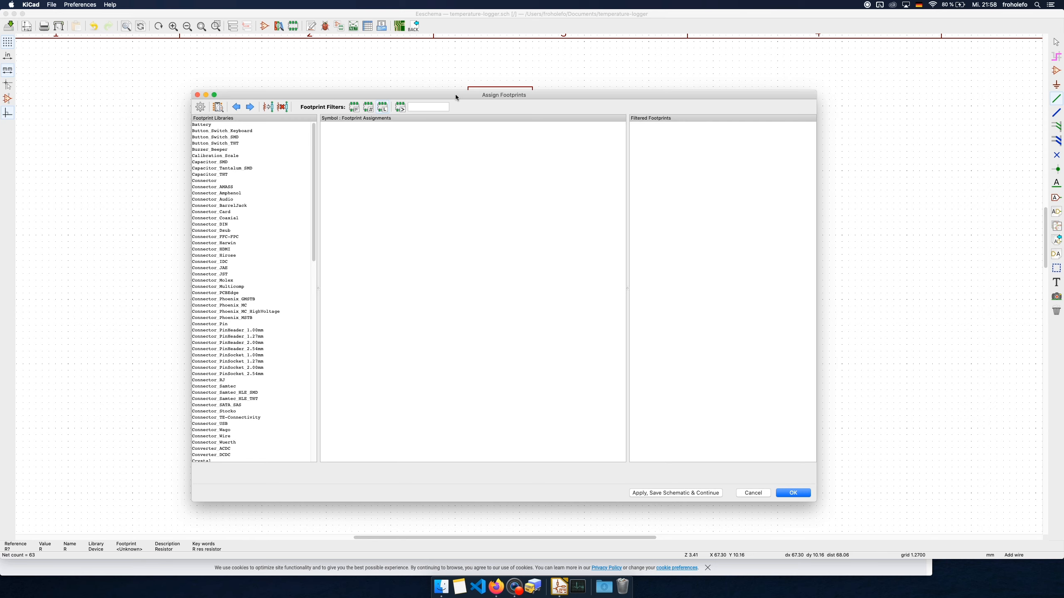
left_click_drag(456, 93, 464, 70)
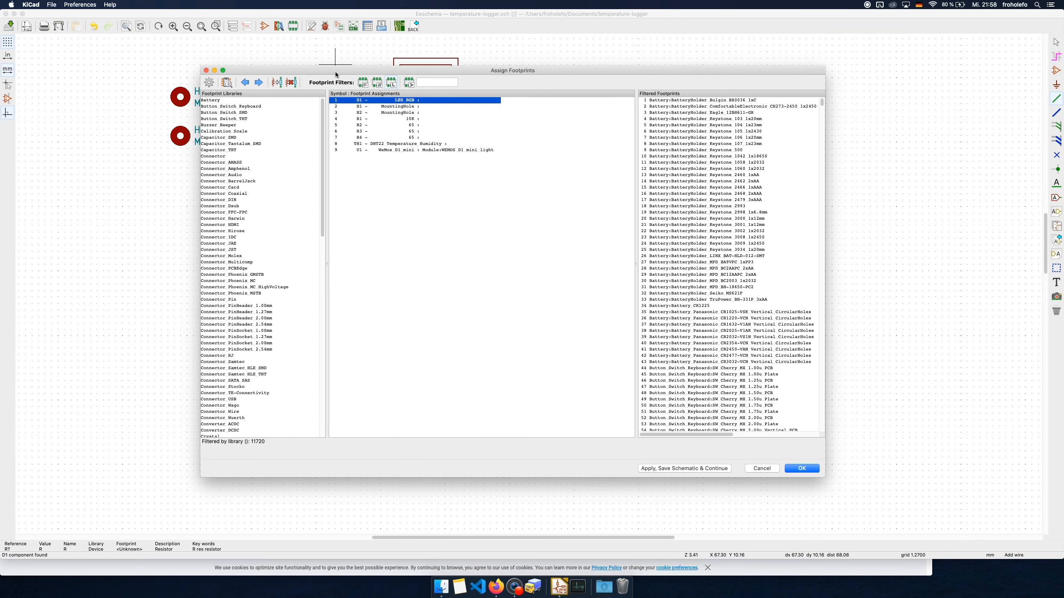
left_click_drag(335, 71, 500, 113)
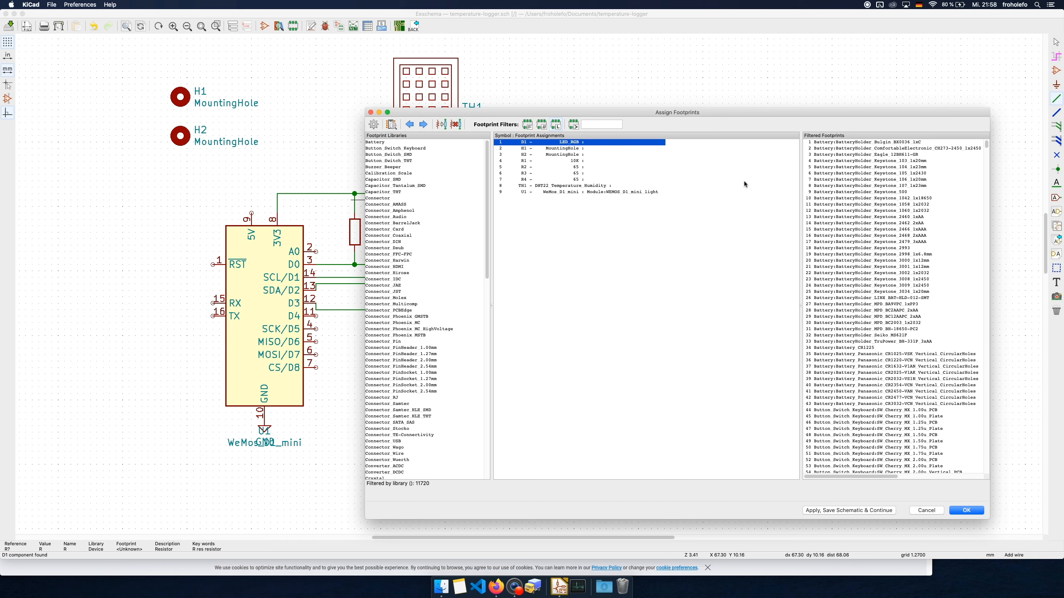
left_click_drag(640, 111, 475, 70)
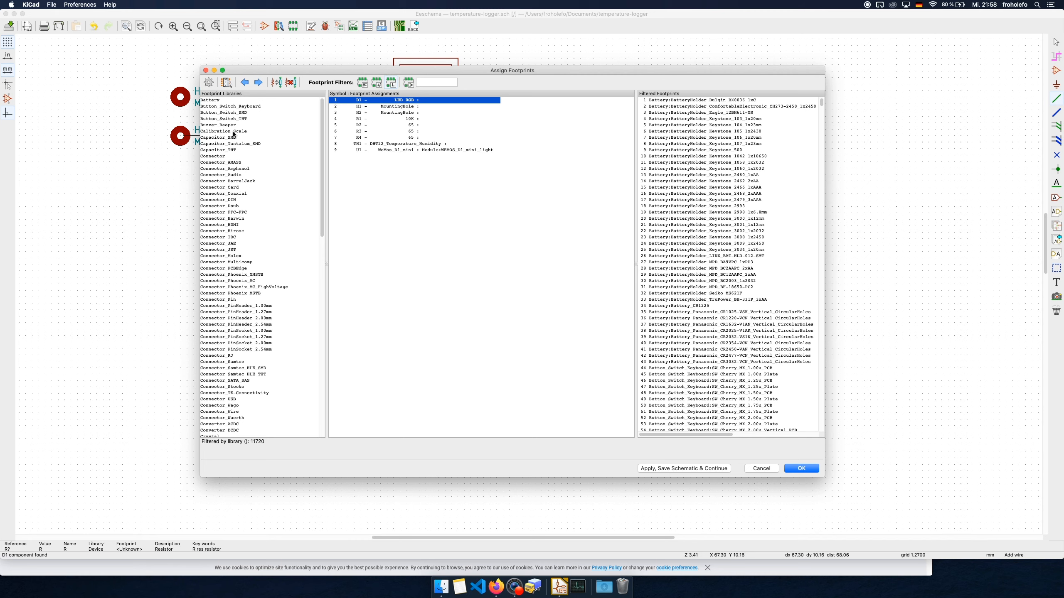
Assign the LED_RGB_5050-6 footprint from the LED_SMD library to the RGB LED D1
scroll(233, 268, "down", 10)
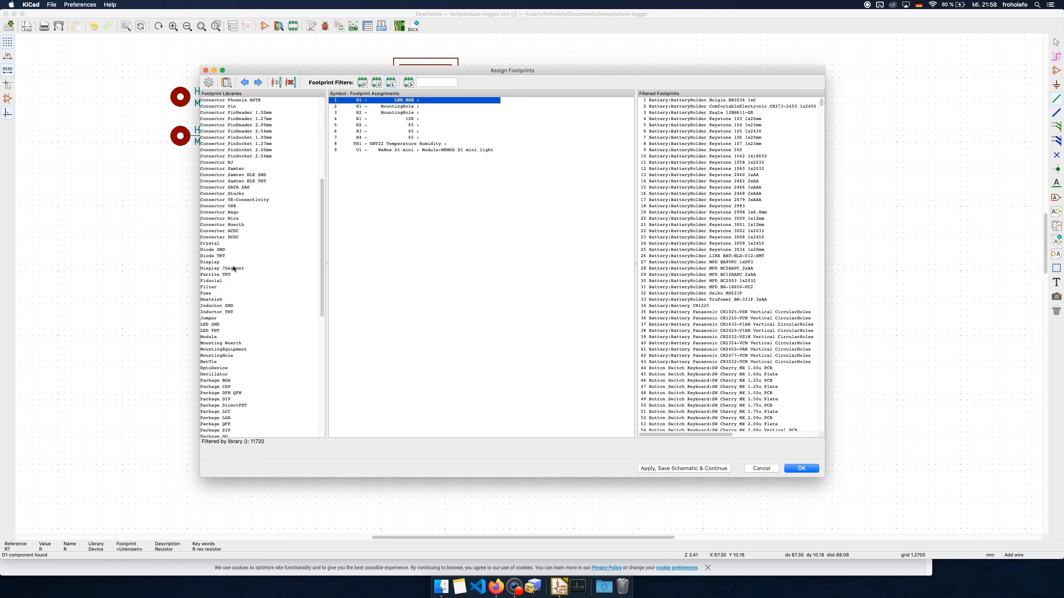
scroll(234, 268, "down", 15)
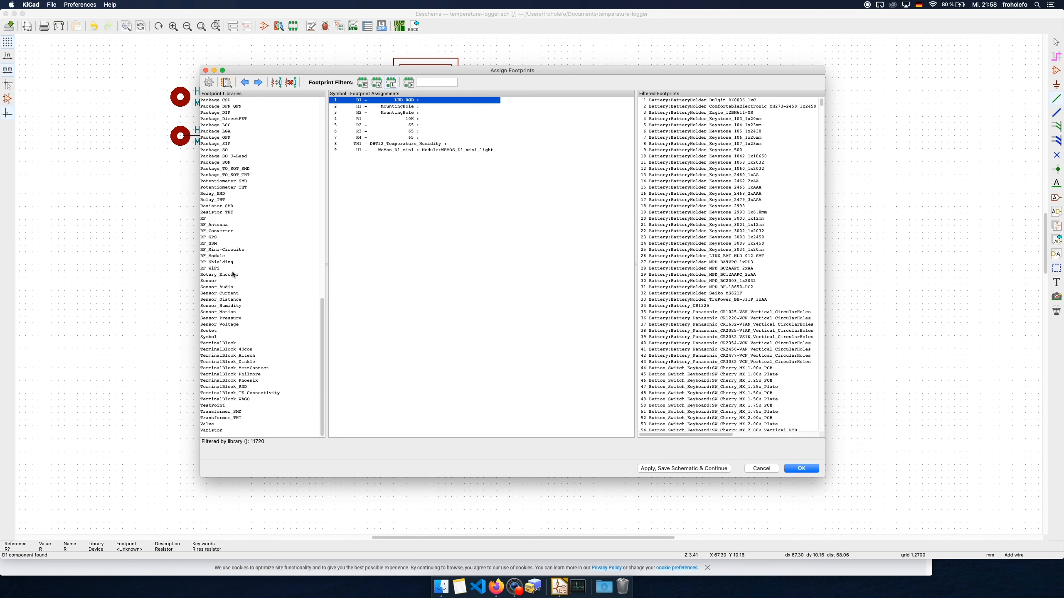
scroll(233, 272, "up", 8)
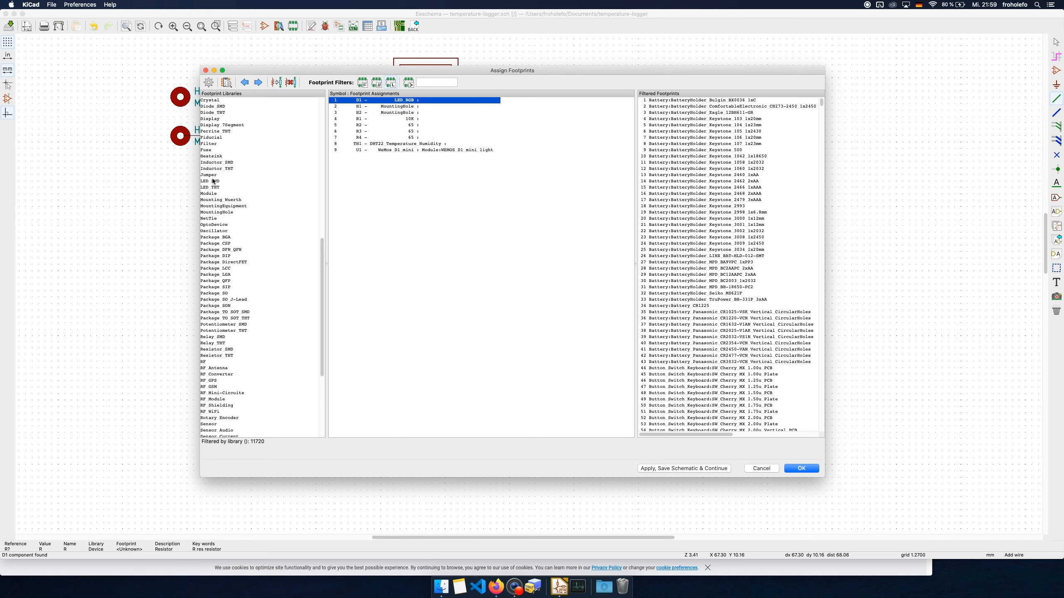
left_click(213, 181)
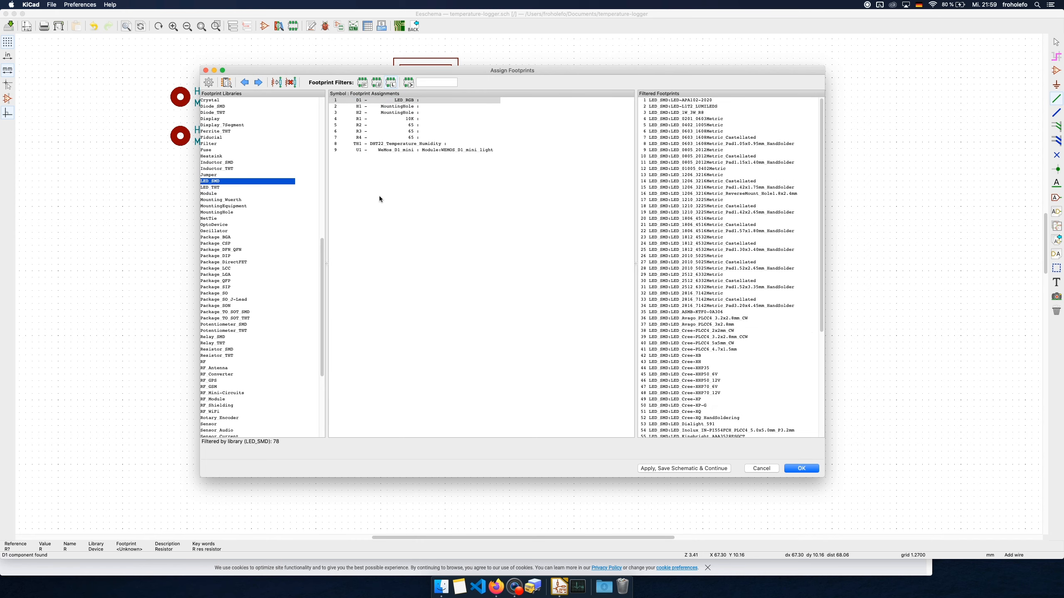
scroll(759, 319, "down", 8)
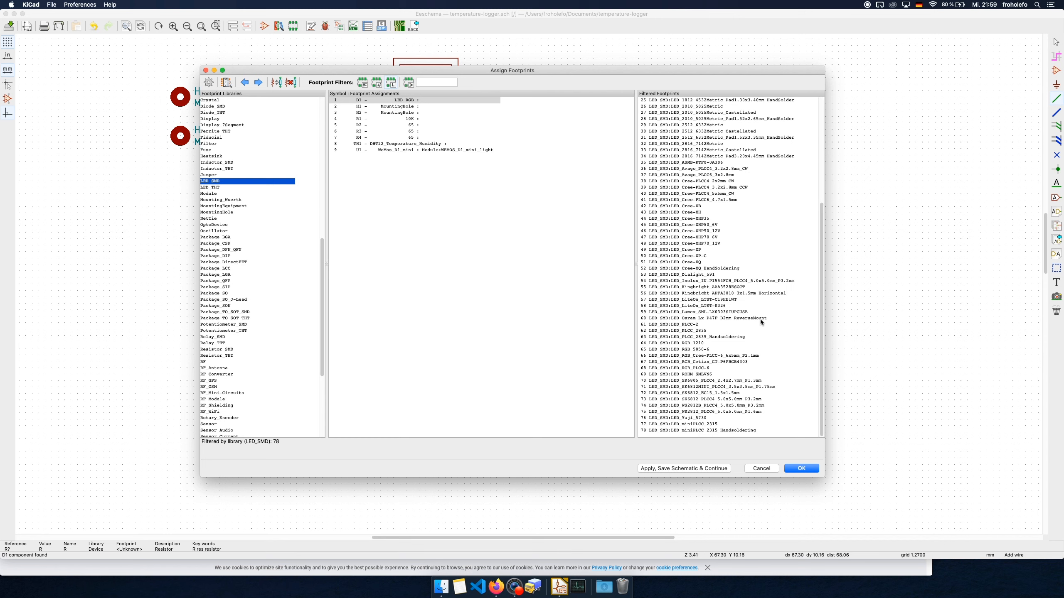
left_click(706, 351)
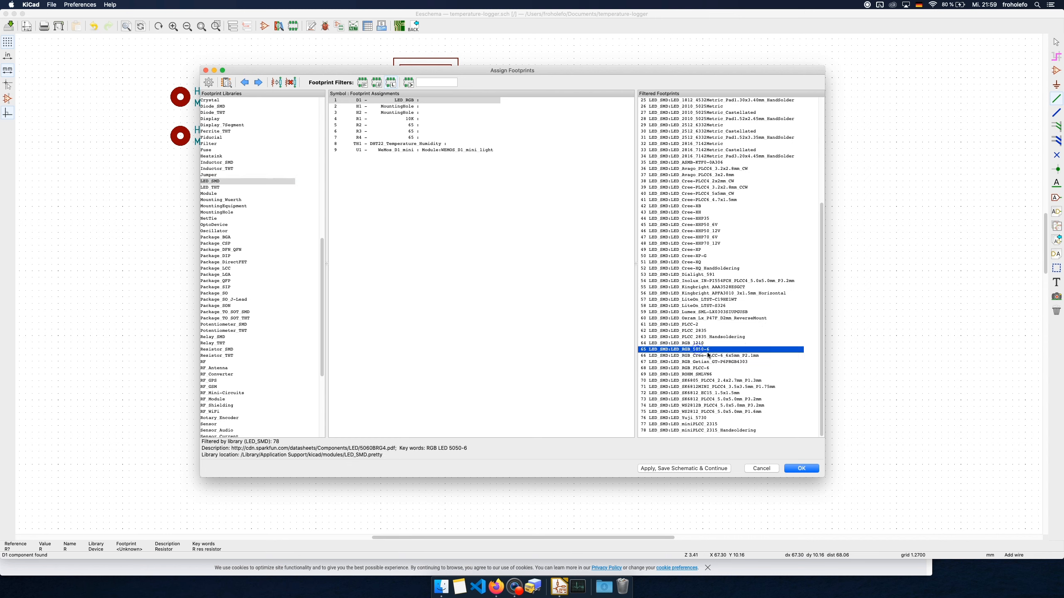
double_click(690, 350)
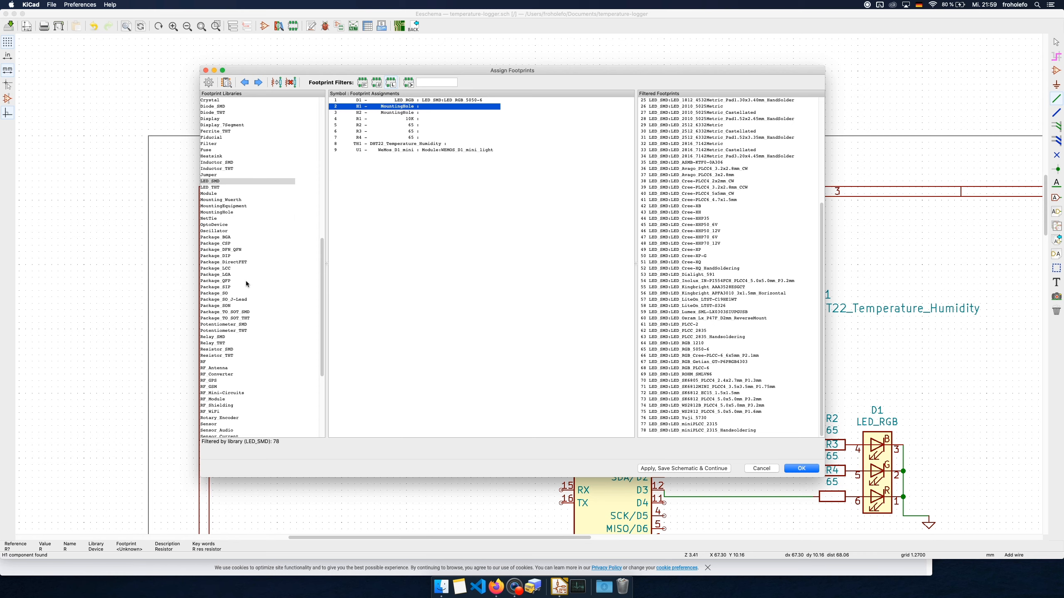
Assign the MountingHole_3.2mm_M3 footprint from the MountingHole library to both mounting holes, H1 and H2
left_click(225, 213)
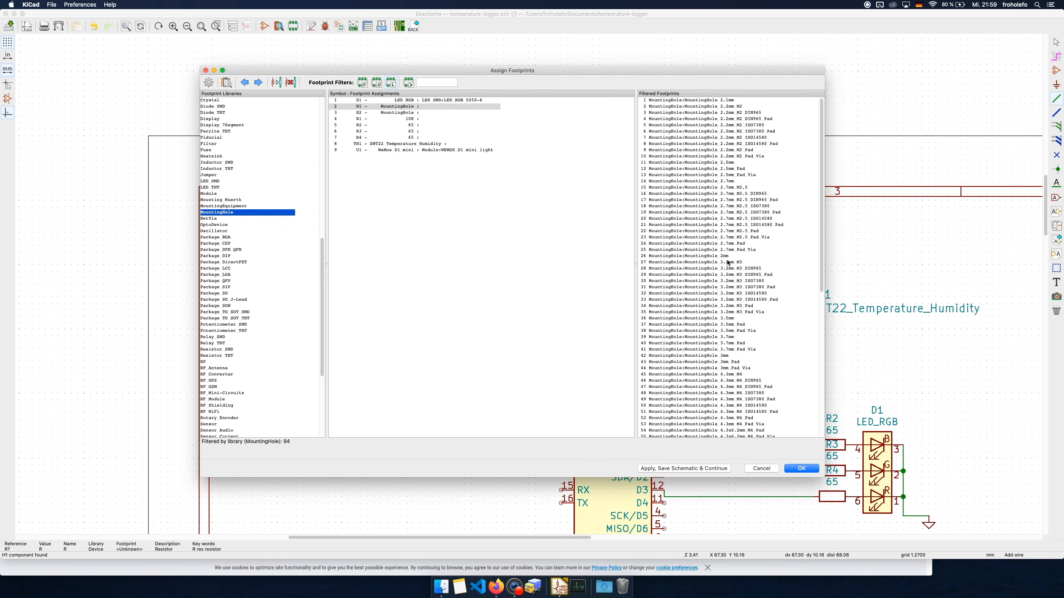
left_click(727, 263)
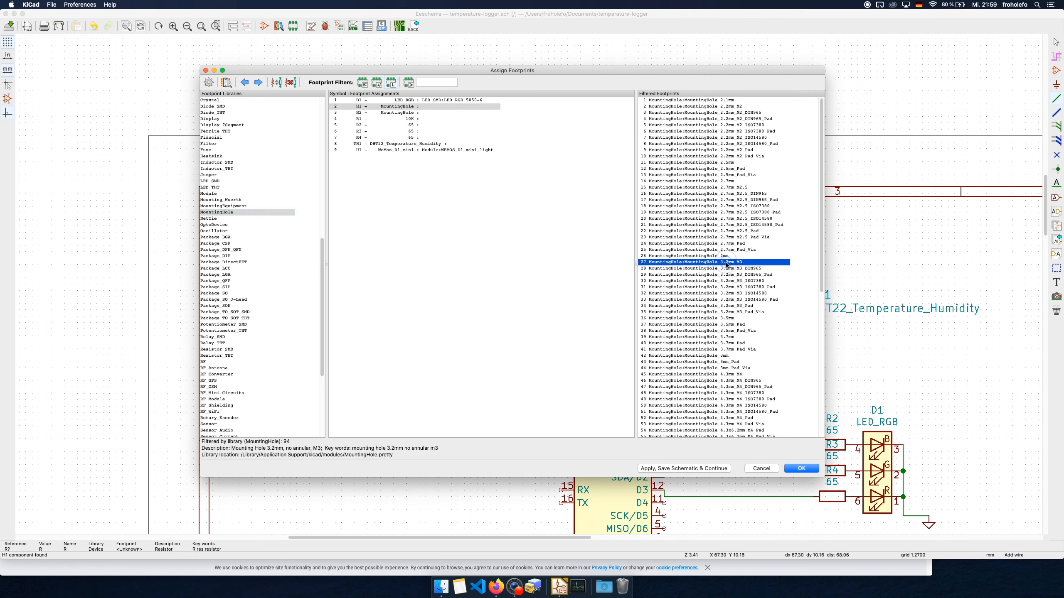
double_click(726, 263)
left_click(727, 263)
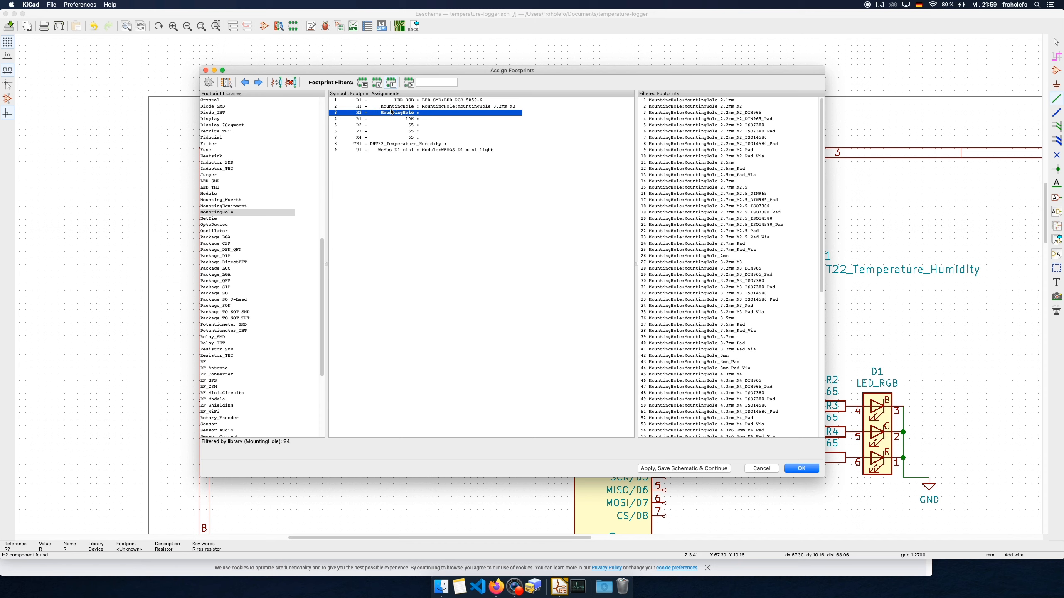
double_click(714, 262)
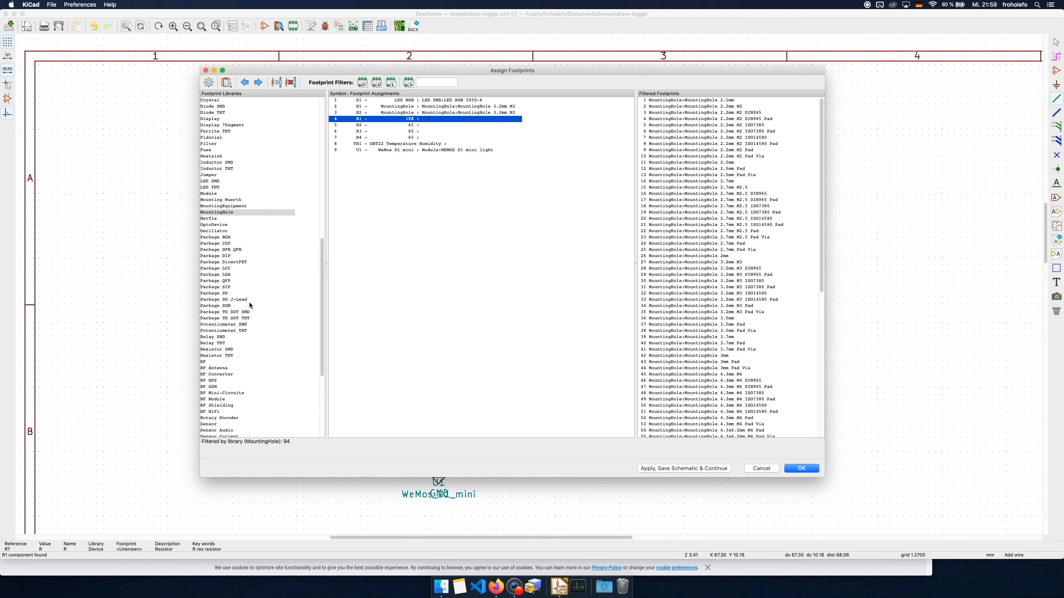
Assign the Resistor_THT footprint R_Axial_DIN0207_L6.3mm_D2.5mm_P7.62mm_Horizontal to resistors R1 through R4
left_click(222, 356)
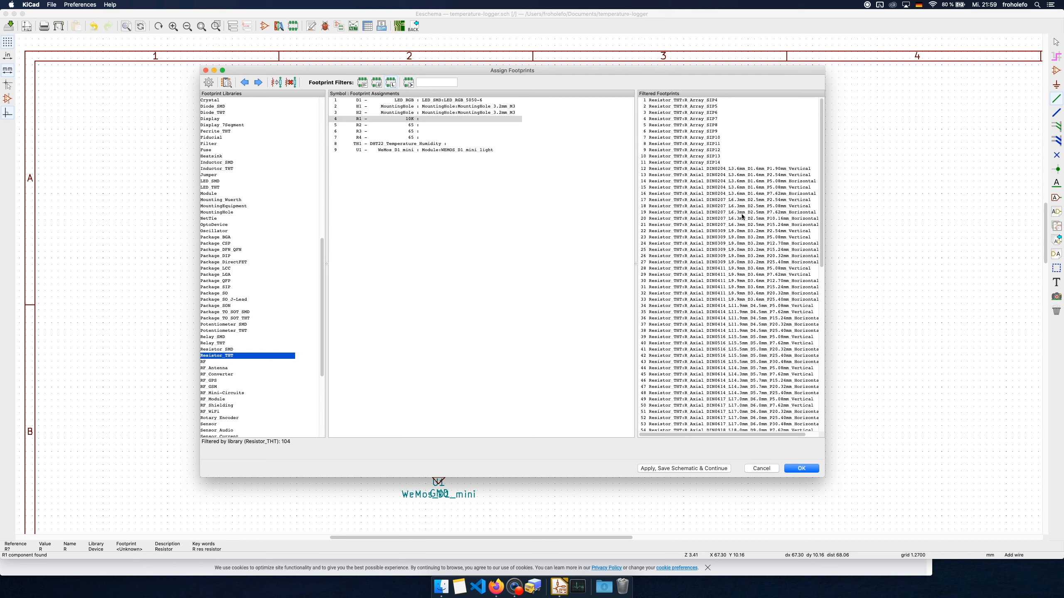
double_click(784, 213)
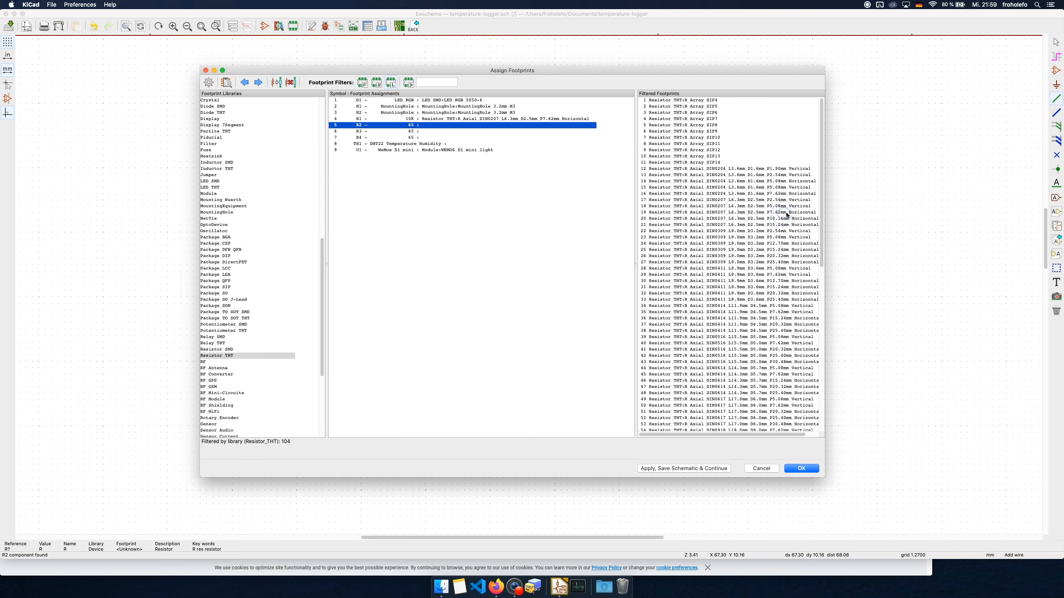
double_click(787, 213)
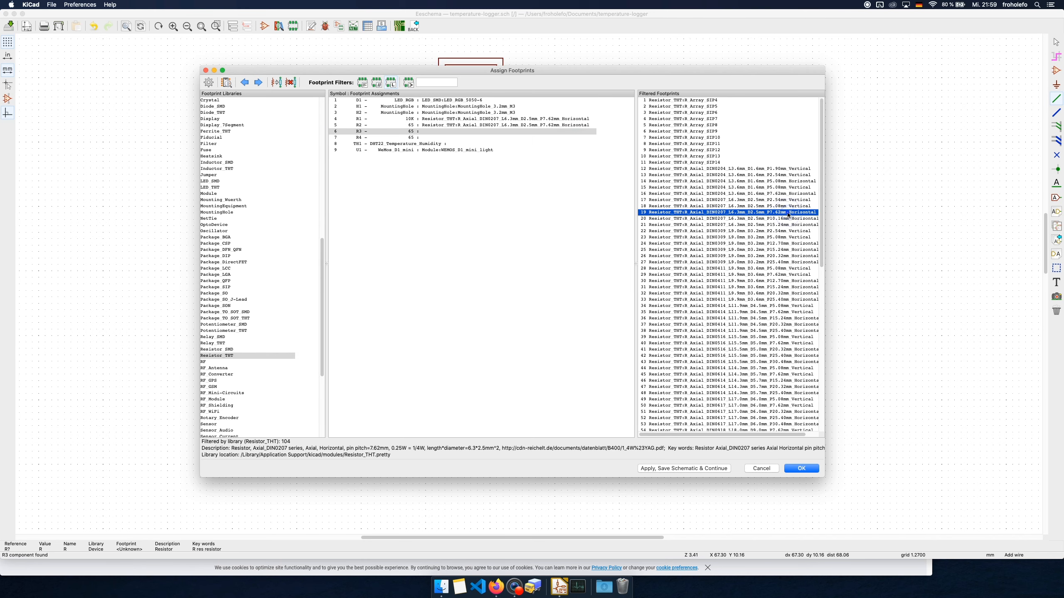
double_click(787, 214)
double_click(787, 213)
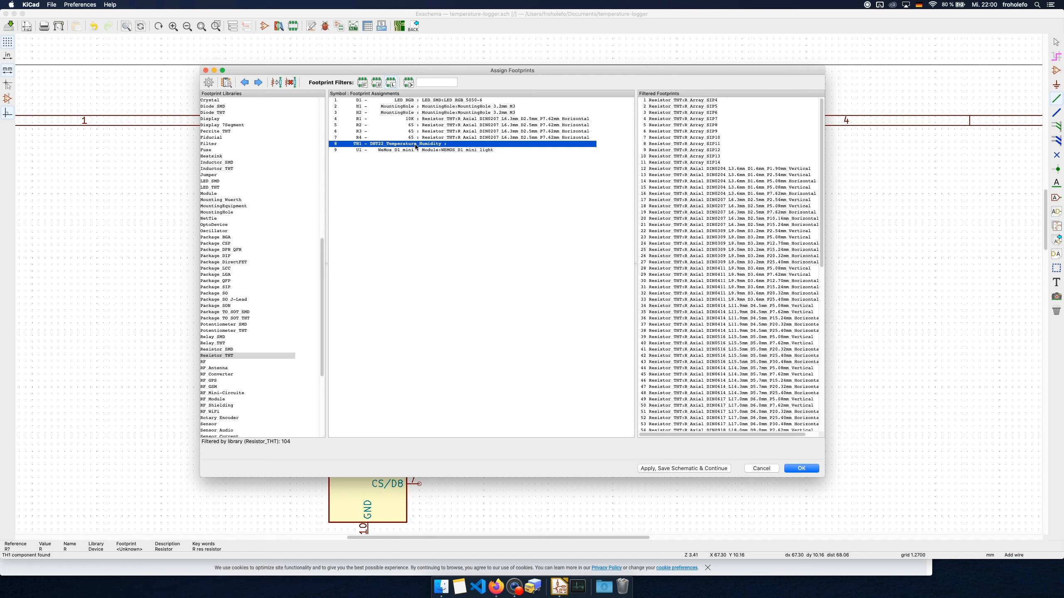
Browse for a project-specific footprint library and select the Sensors.pretty folder inside temperature-logger/dht22
left_click(79, 5)
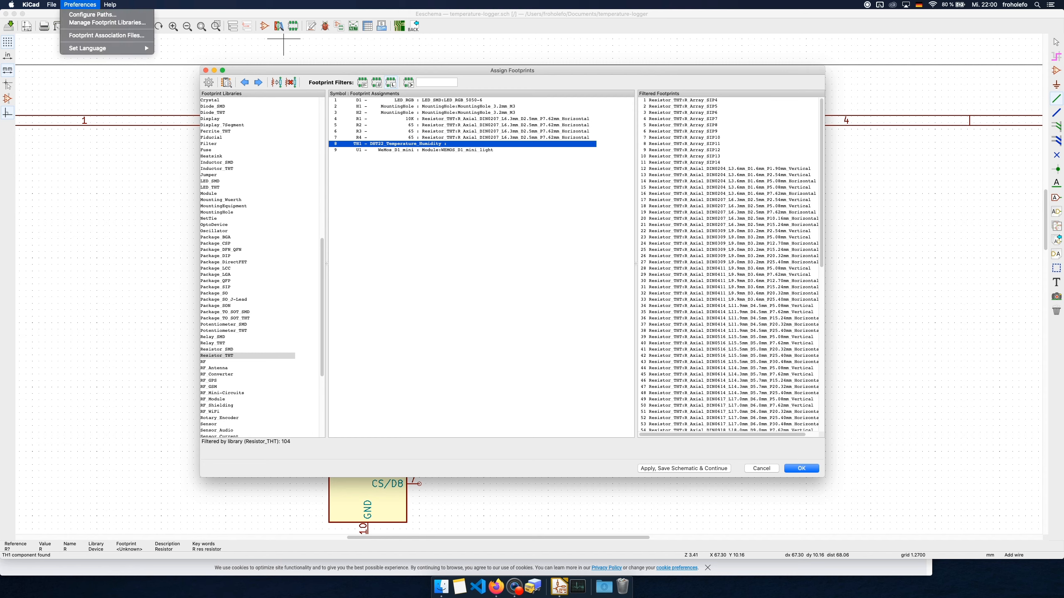
left_click(89, 23)
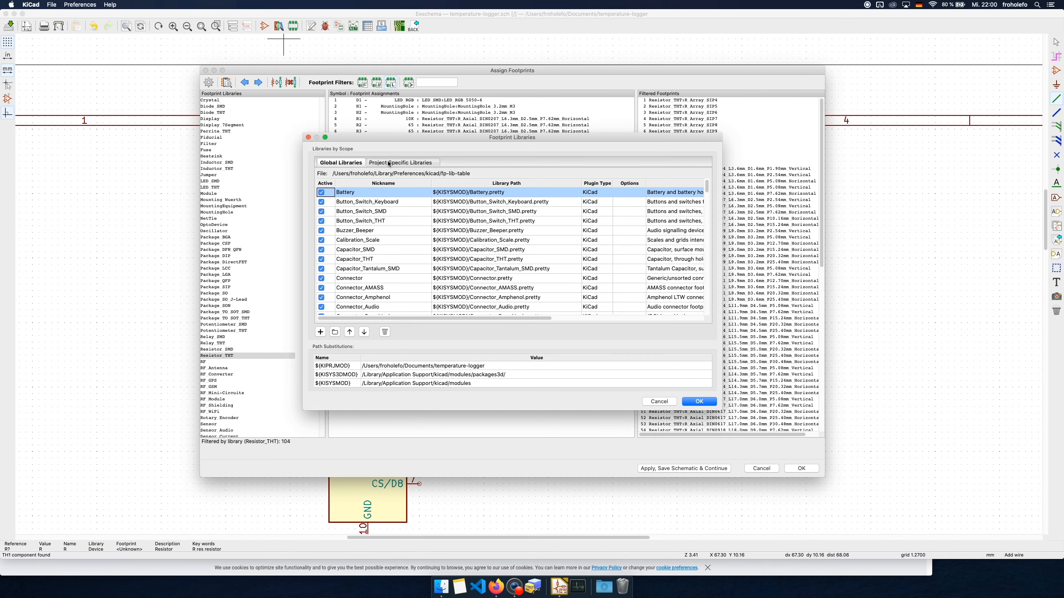
left_click(390, 162)
left_click(333, 332)
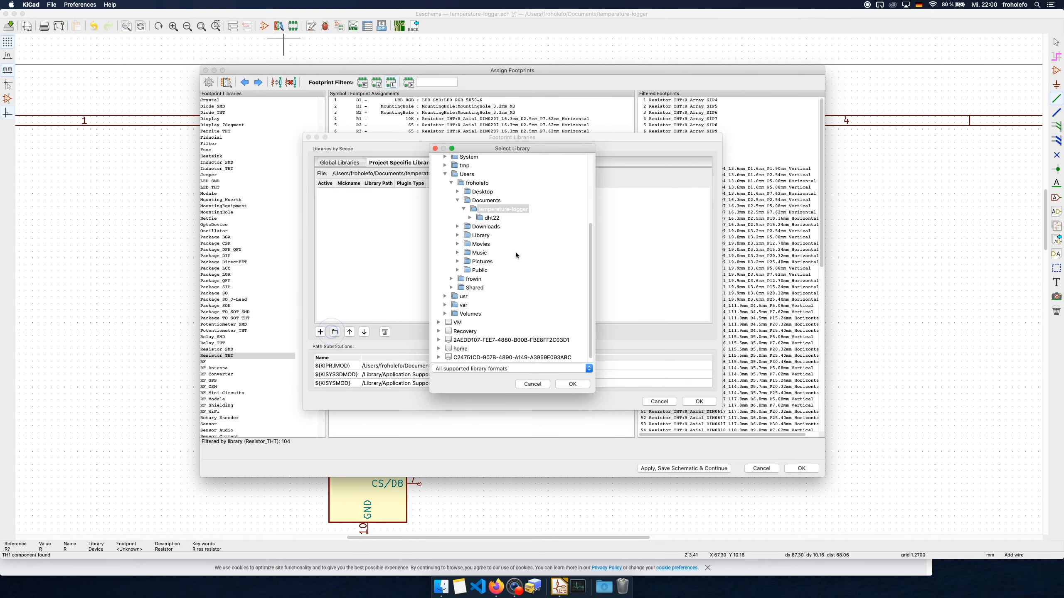
left_click(481, 219)
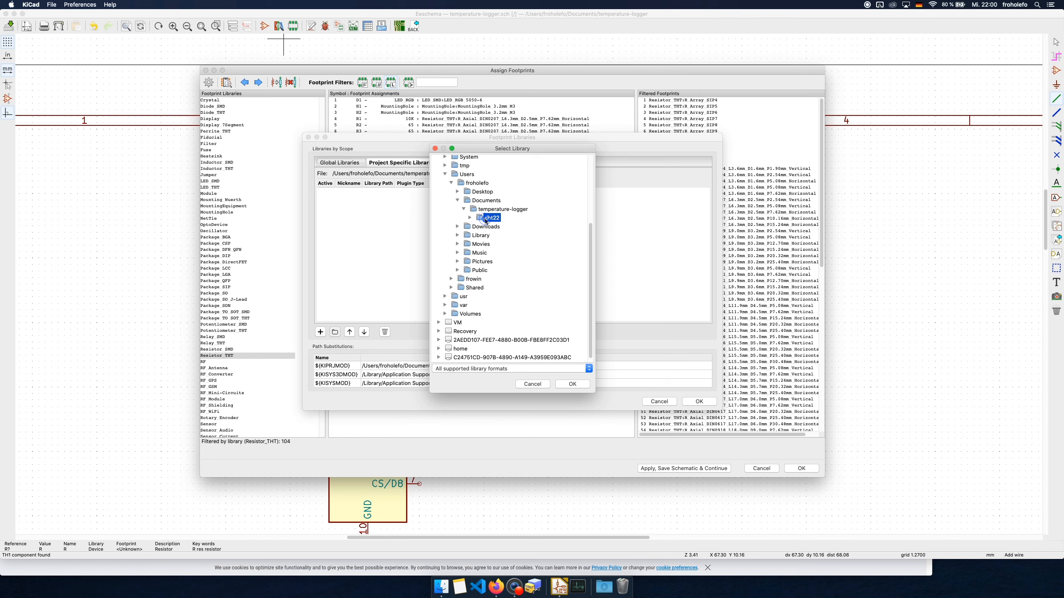
left_click(470, 218)
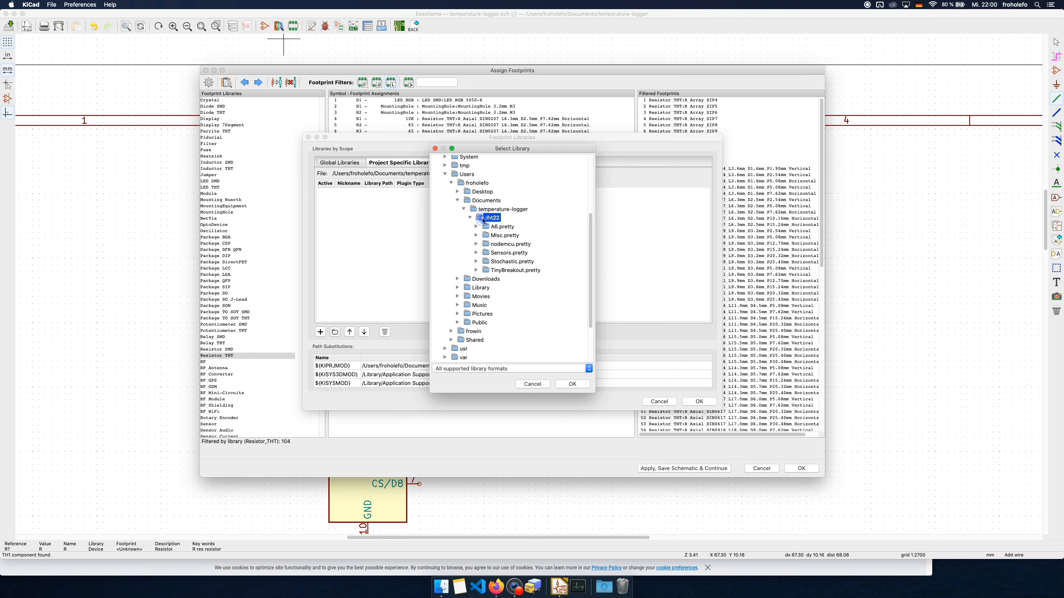
left_click(501, 254)
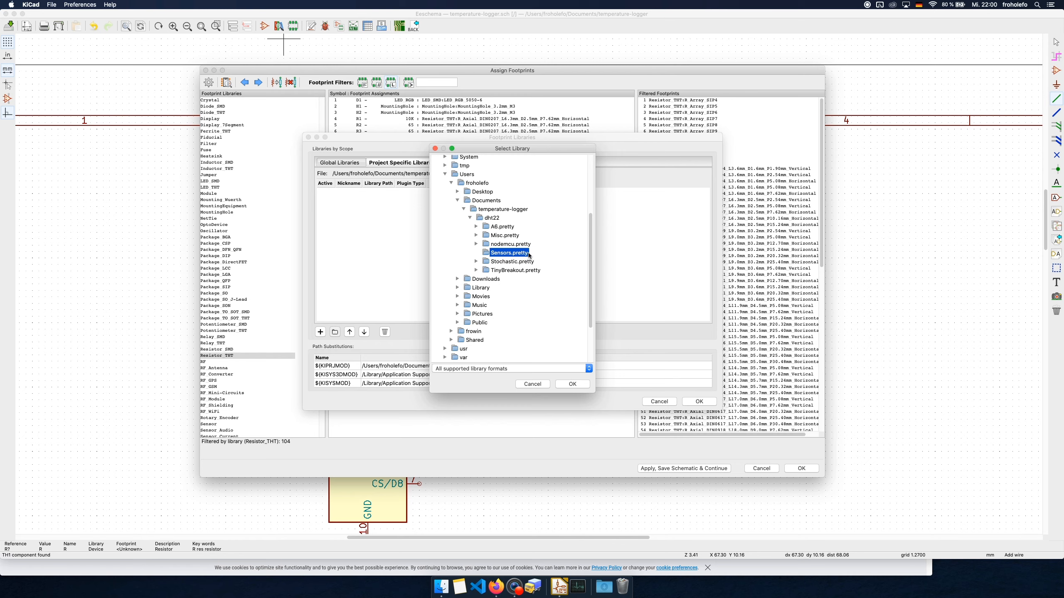
Check the footprint files inside the dht22/Sensors.pretty folder in Finder, and return to KiCad's library selection
left_click(441, 587)
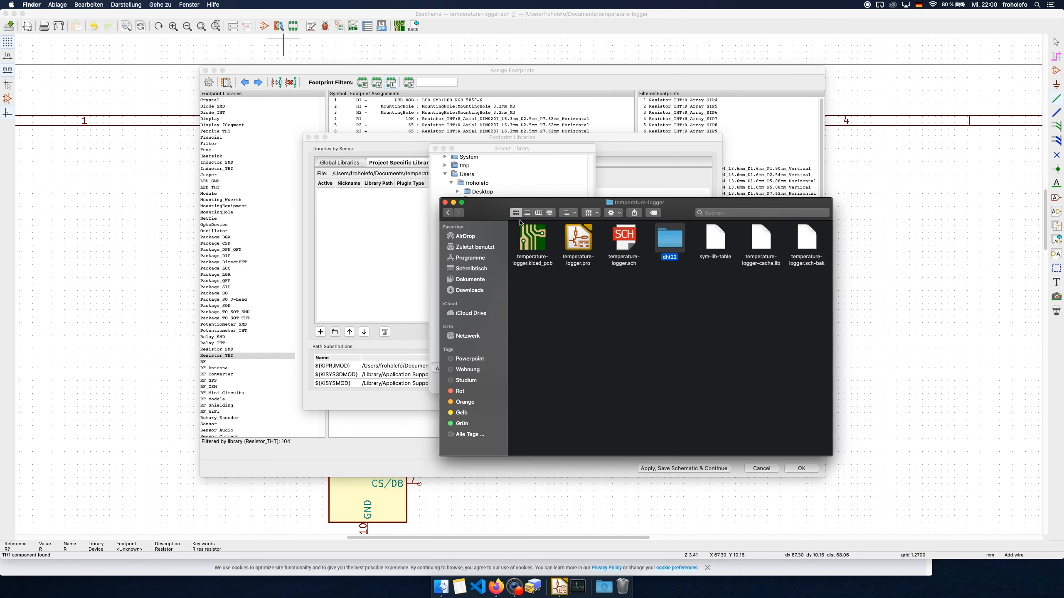
double_click(670, 243)
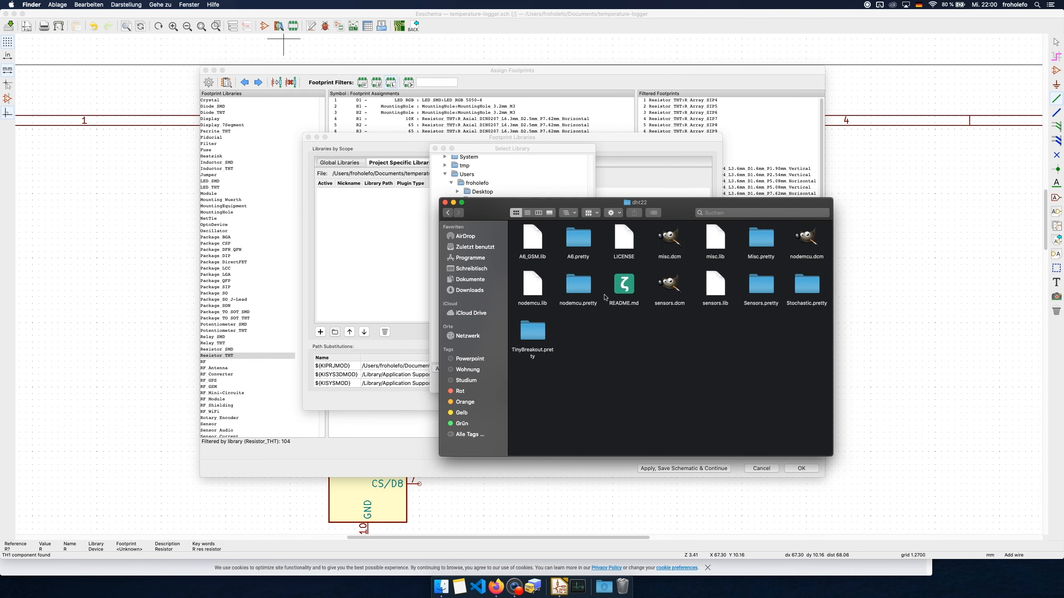
double_click(765, 287)
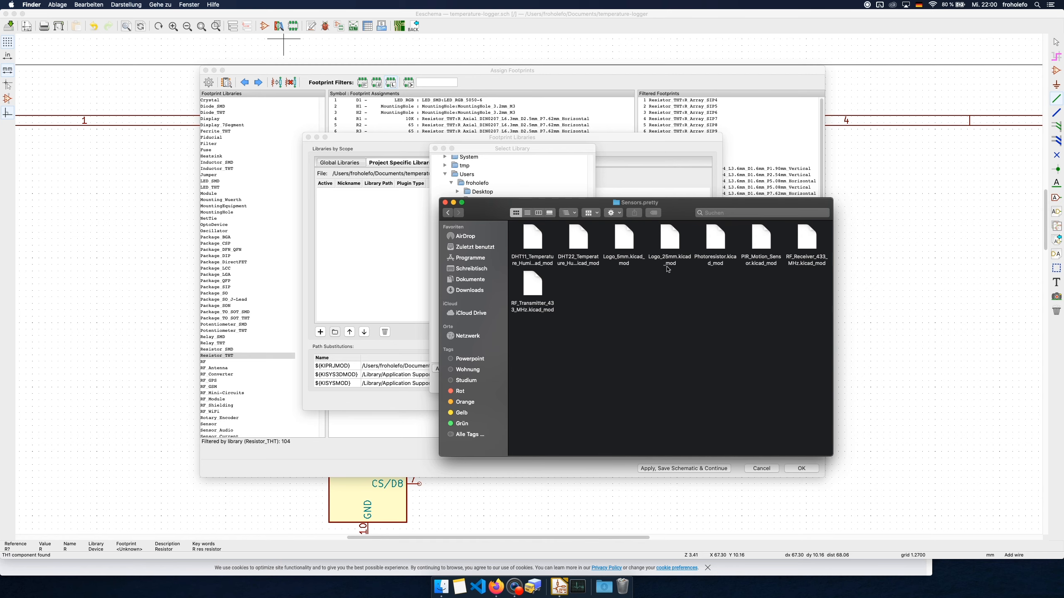
left_click(519, 150)
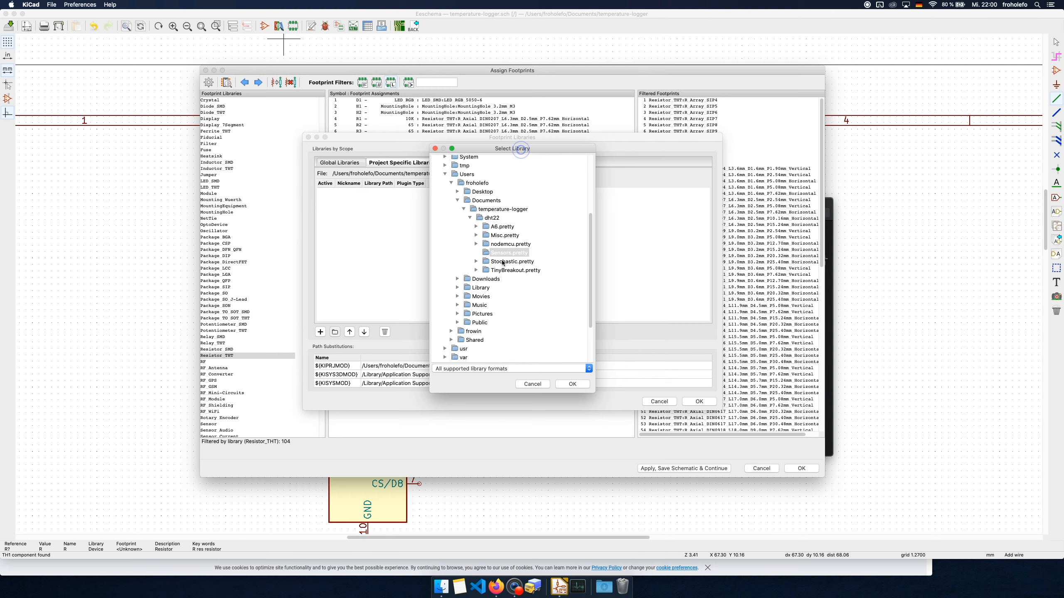
Add the dht22/Sensors.pretty folder to the project-specific footprint libraries and accept the library table
left_click(526, 255)
left_click(484, 252)
left_click(572, 384)
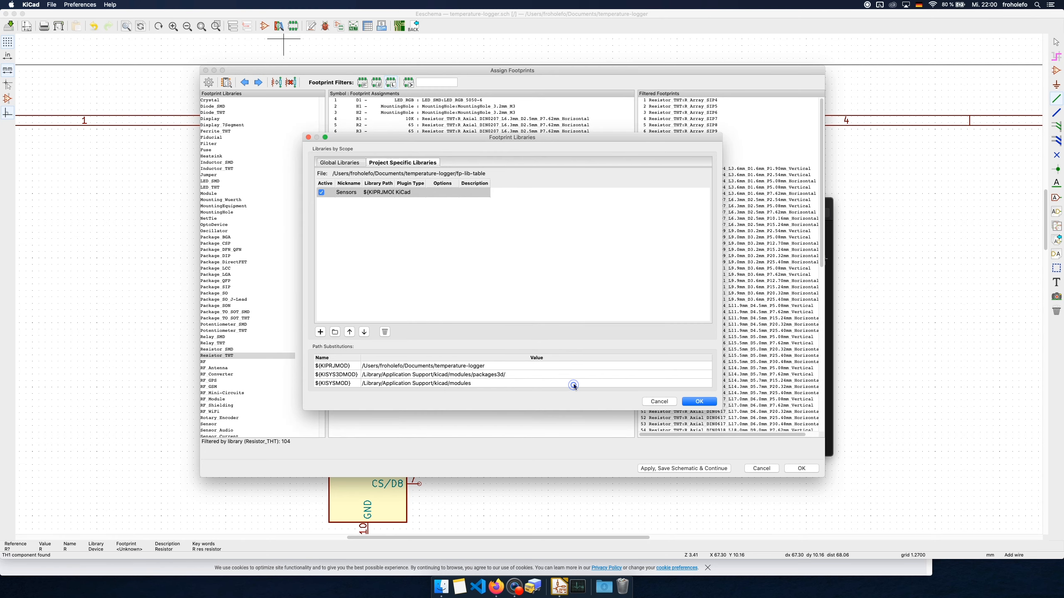
left_click(706, 401)
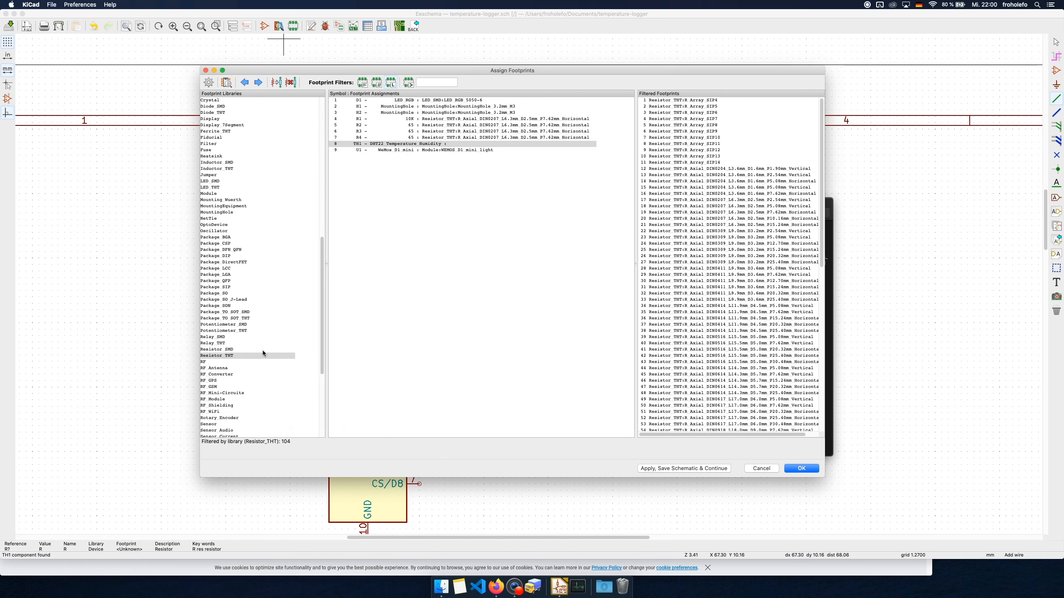
Assign the DHT22_Temperature_Humidity footprint from the Sensors library to TH1, and save the footprint assignments to the schematic
scroll(256, 352, "up", 1)
scroll(253, 352, "down", 8)
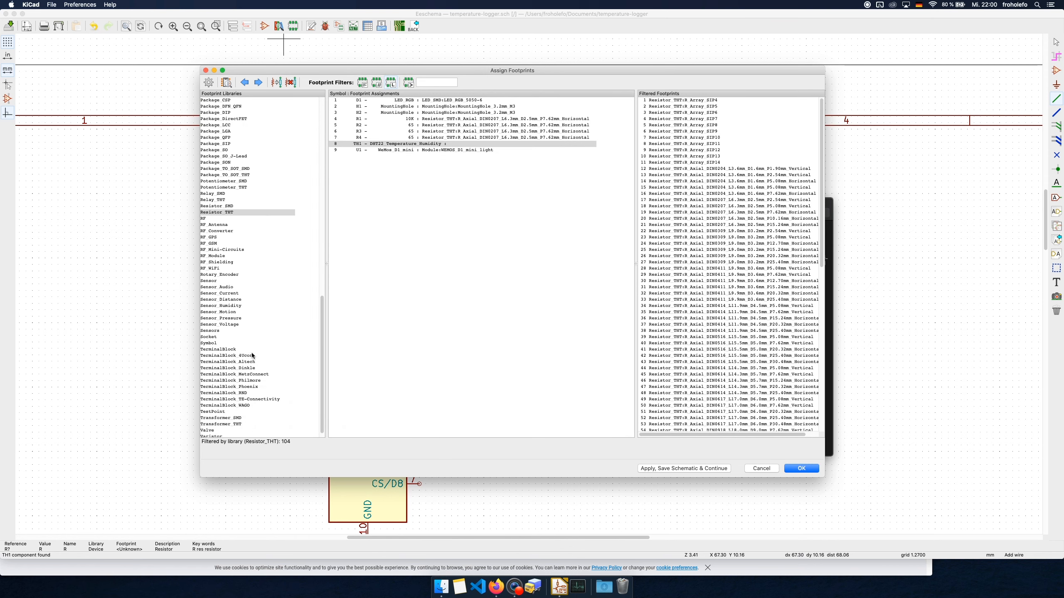
left_click(213, 331)
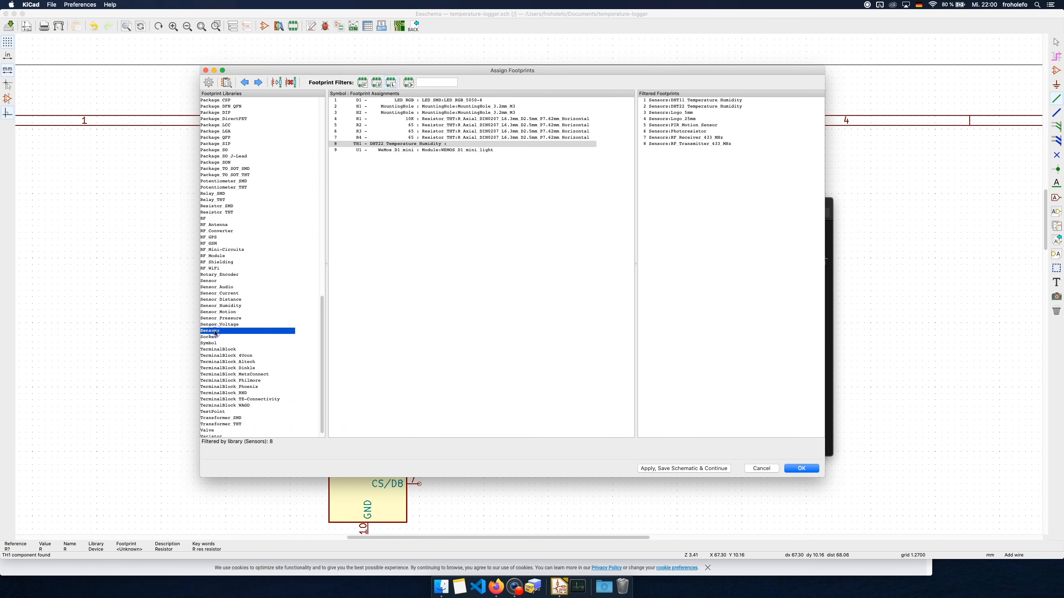
double_click(687, 110)
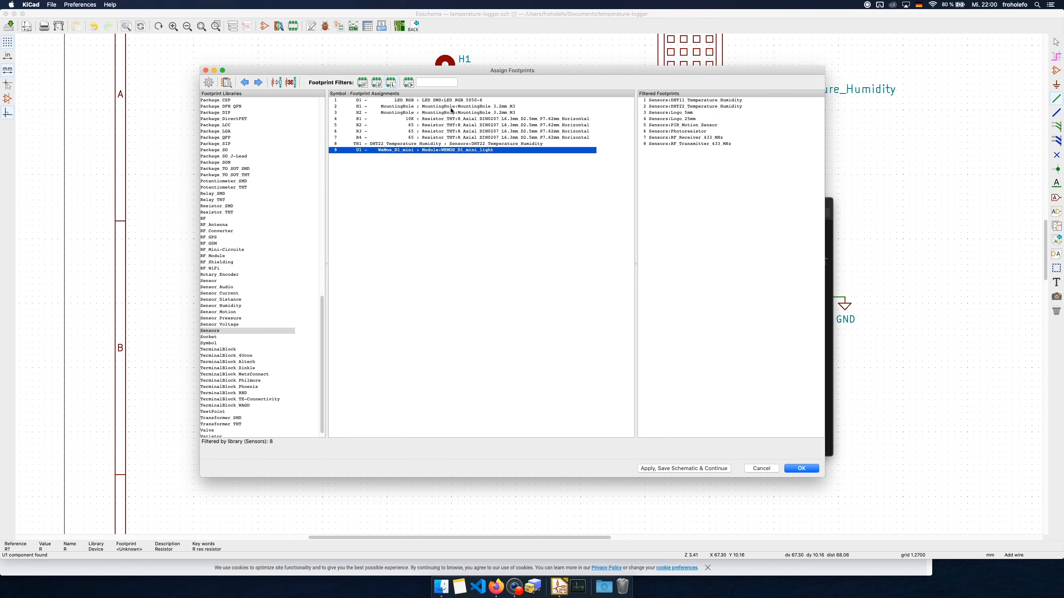
left_click(713, 472)
left_click(801, 467)
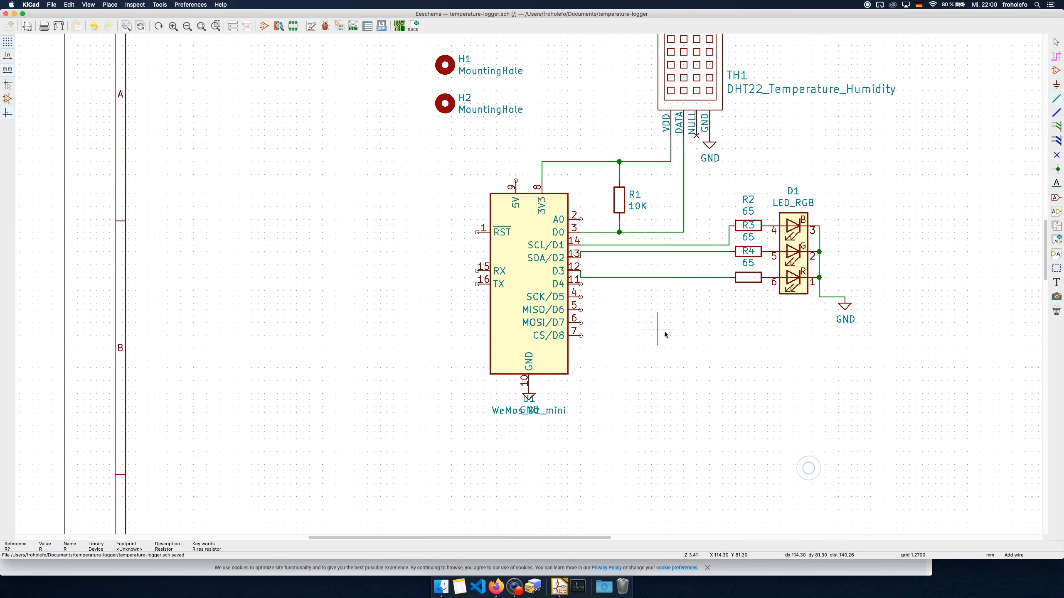
Switch to Pcbnew and update the board from the schematic, keeping existing symbol-to-footprint associations
middle_click_drag(674, 335, 520, 427)
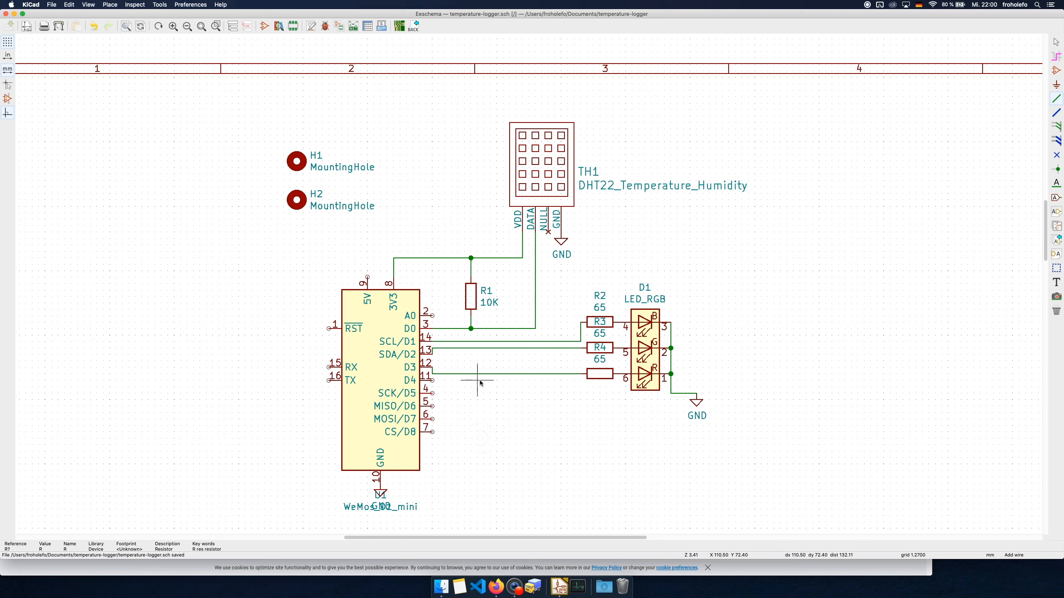
left_click(400, 28)
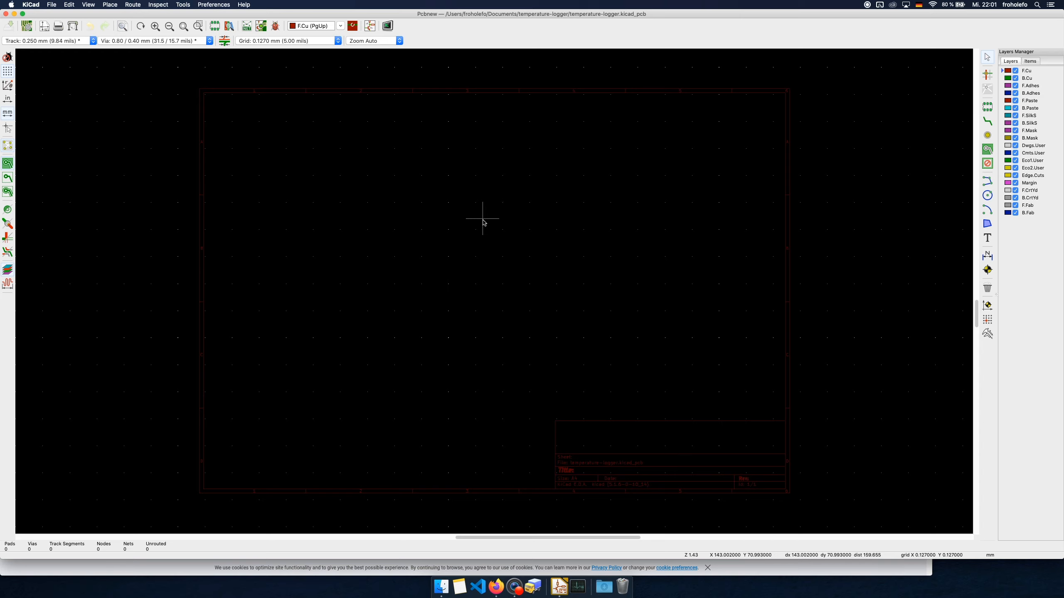
left_click(263, 27)
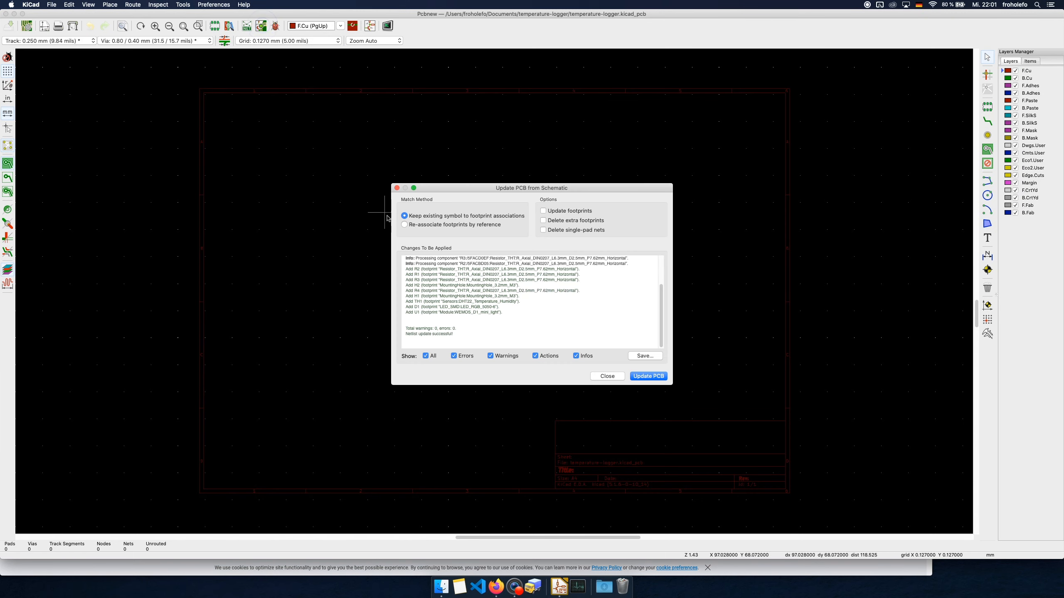
scroll(546, 312, "up", 3)
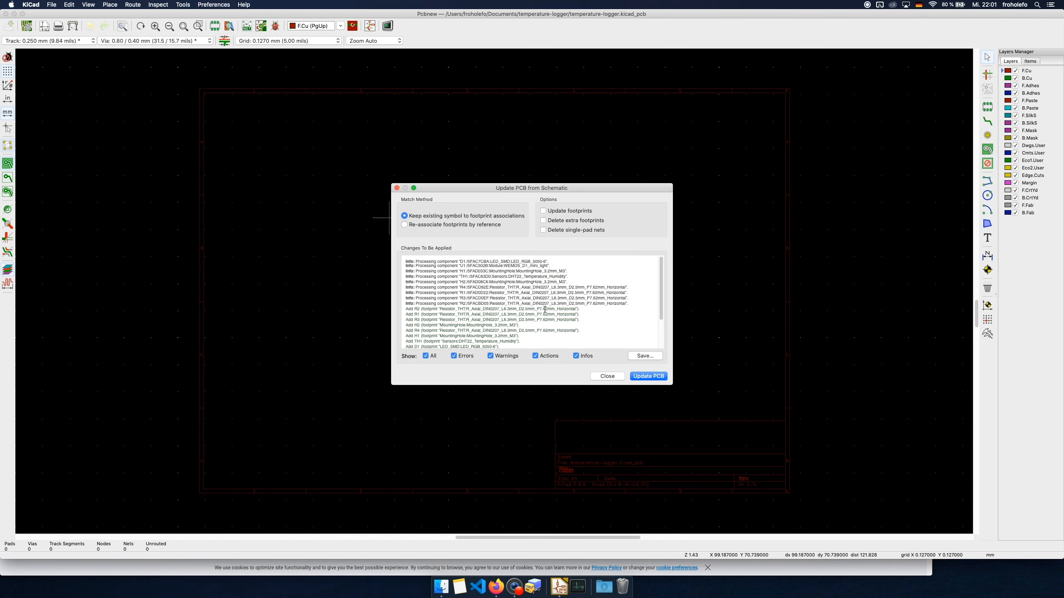
scroll(494, 322, "down", 3)
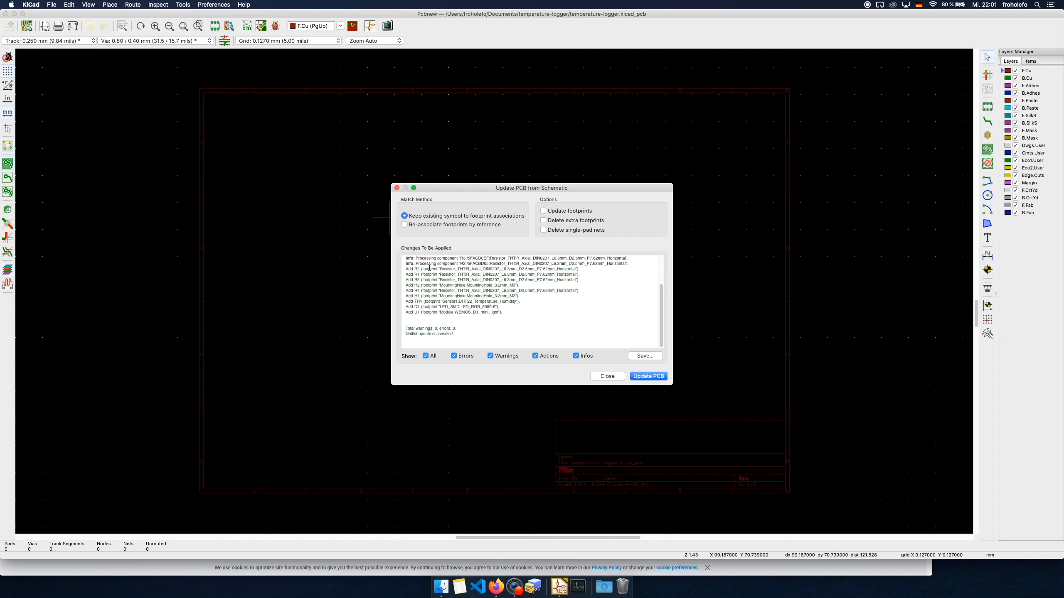
left_click_drag(429, 266, 466, 335)
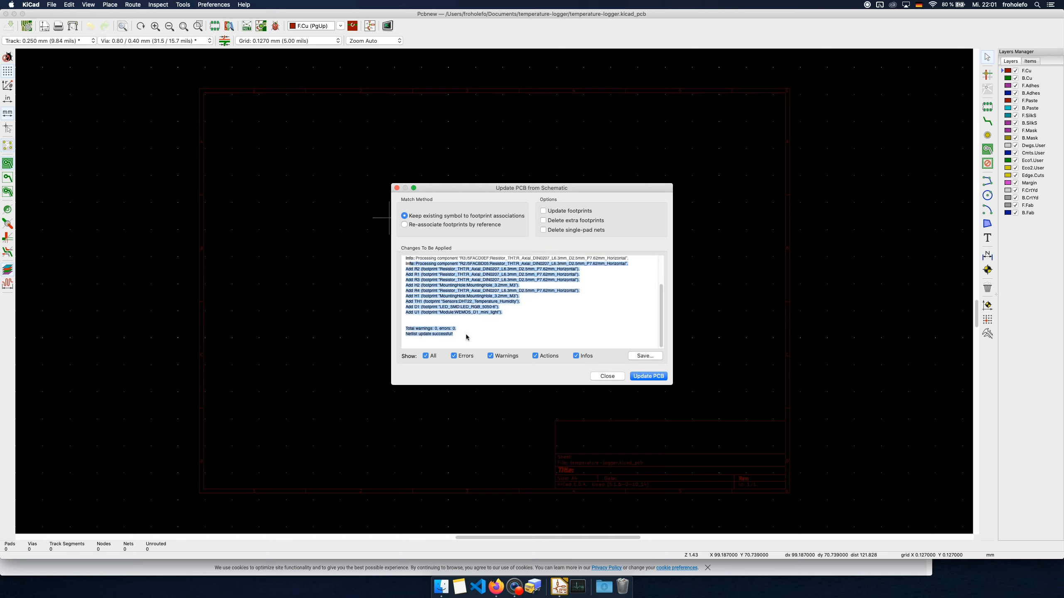
left_click(647, 376)
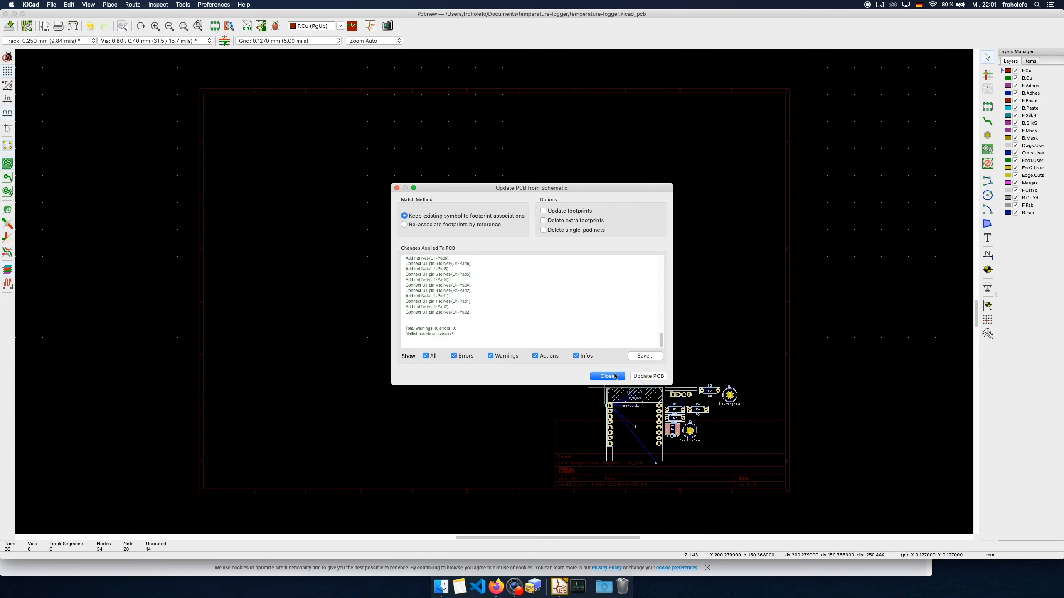
left_click(615, 376)
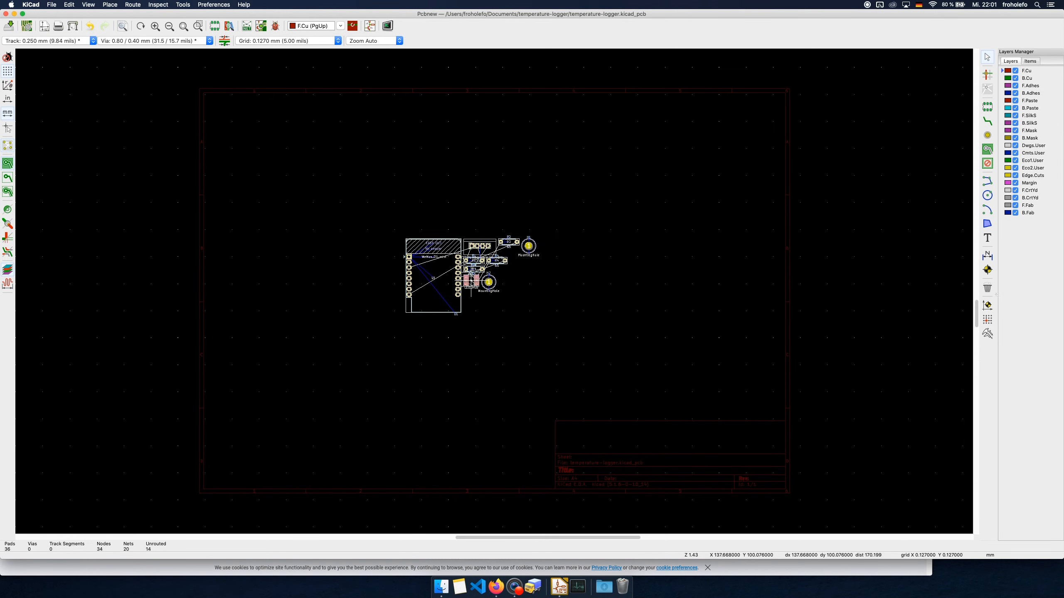
Place the group of imported footprints near the centre of the board sheet and clear the selection
left_click(472, 280)
scroll(482, 289, "down", 1)
scroll(482, 291, "up", 4)
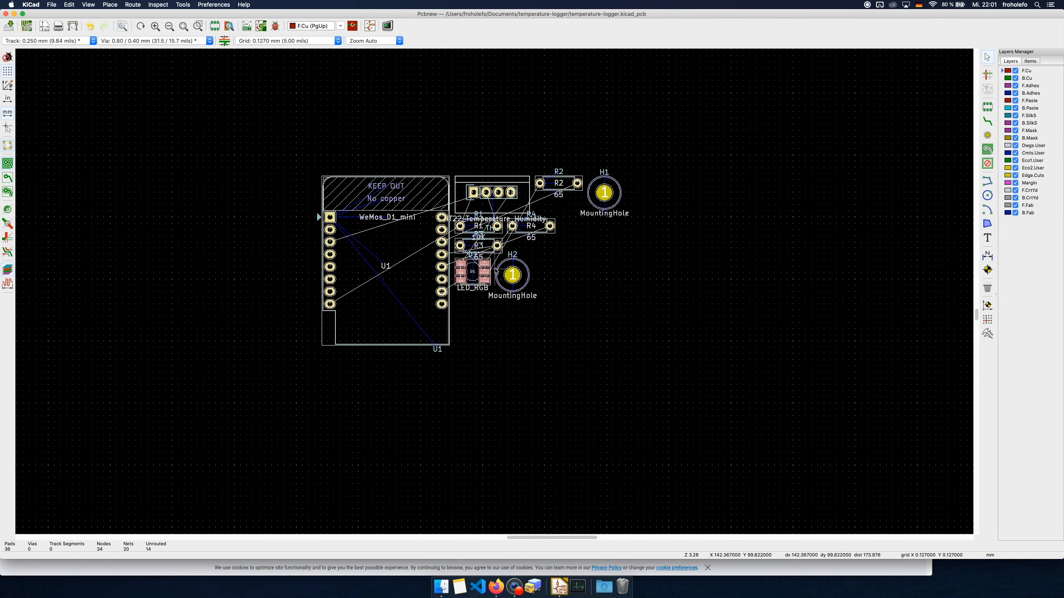
left_click(510, 366)
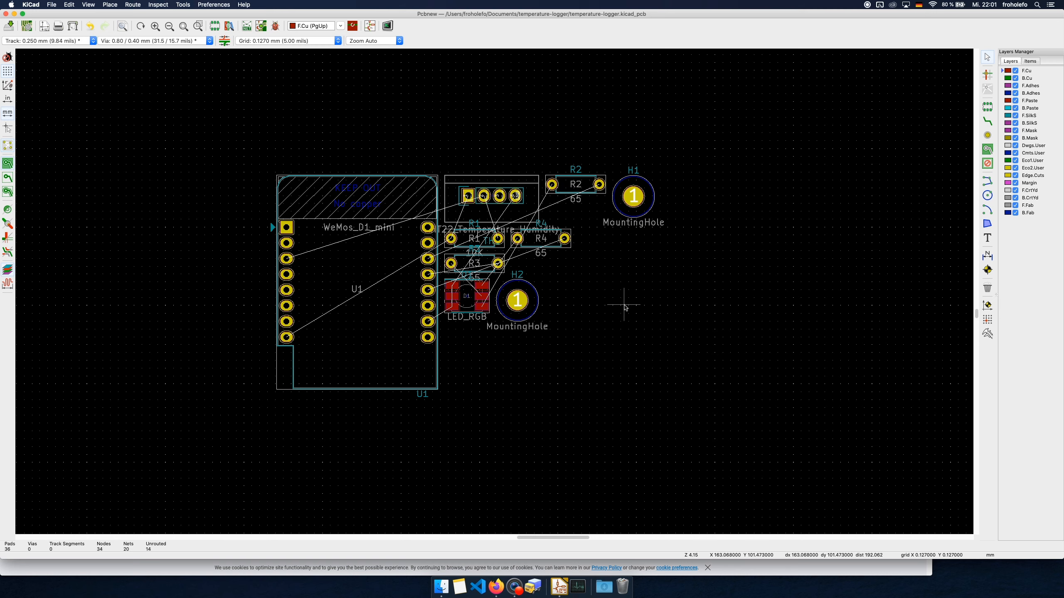
Move mounting hole H2 to the left of the WeMos D1 mini, beside its keep-out area
left_click(523, 303)
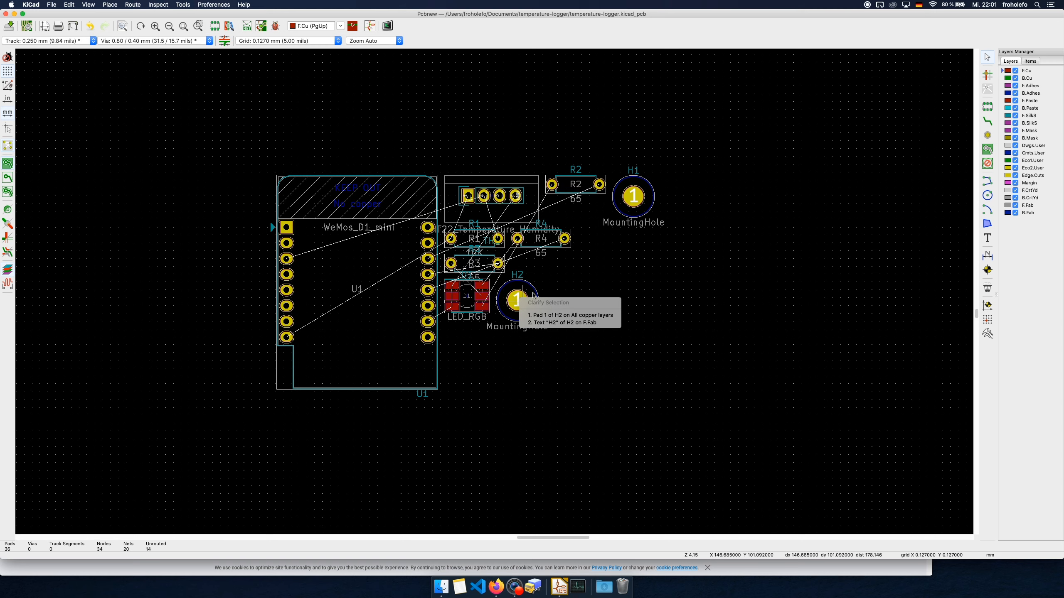
left_click(542, 315)
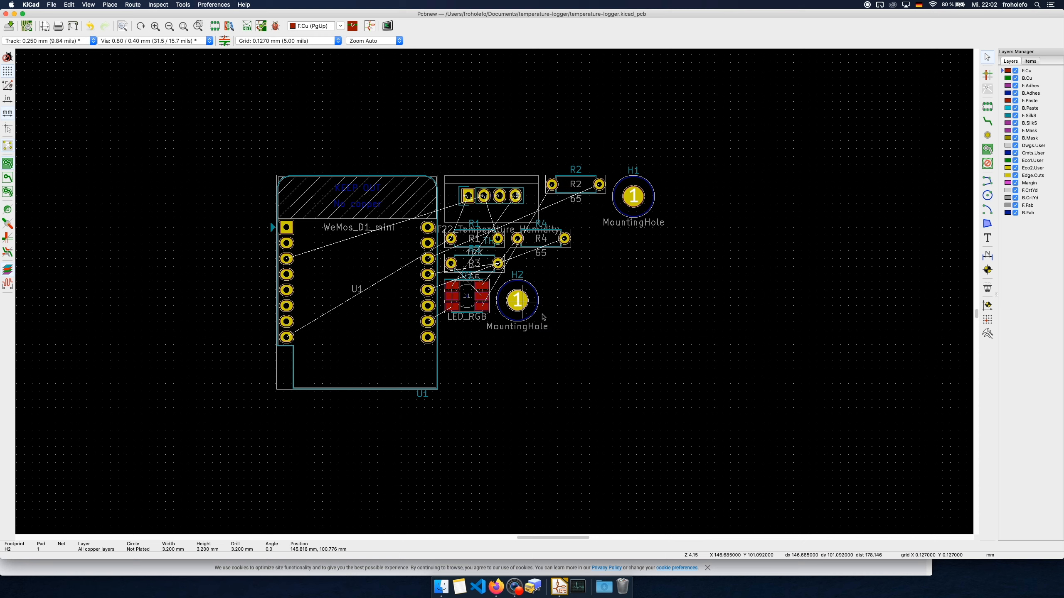
key("m")
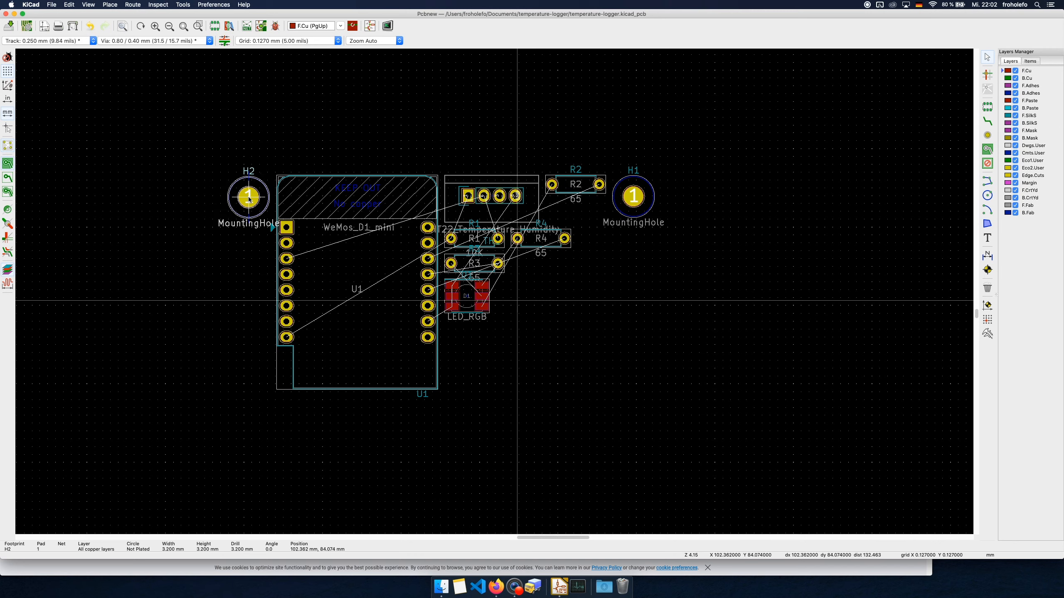
left_click(249, 198)
Move mounting hole H1 below and to the right of the LED, at about X 158.1 mm, Y 111.9 mm
left_click(628, 202)
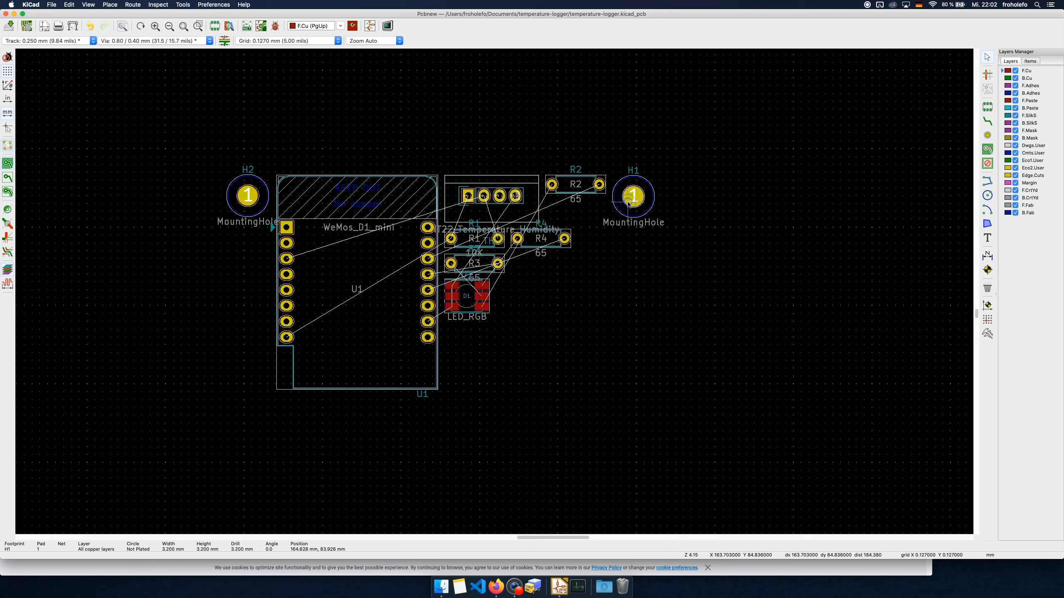
key("m")
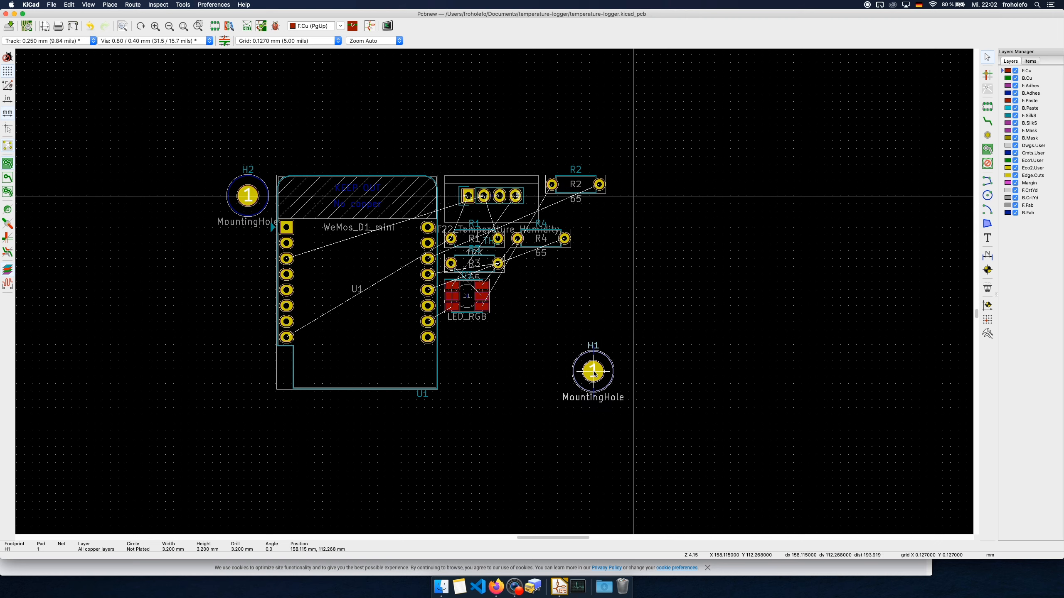
left_click(593, 369)
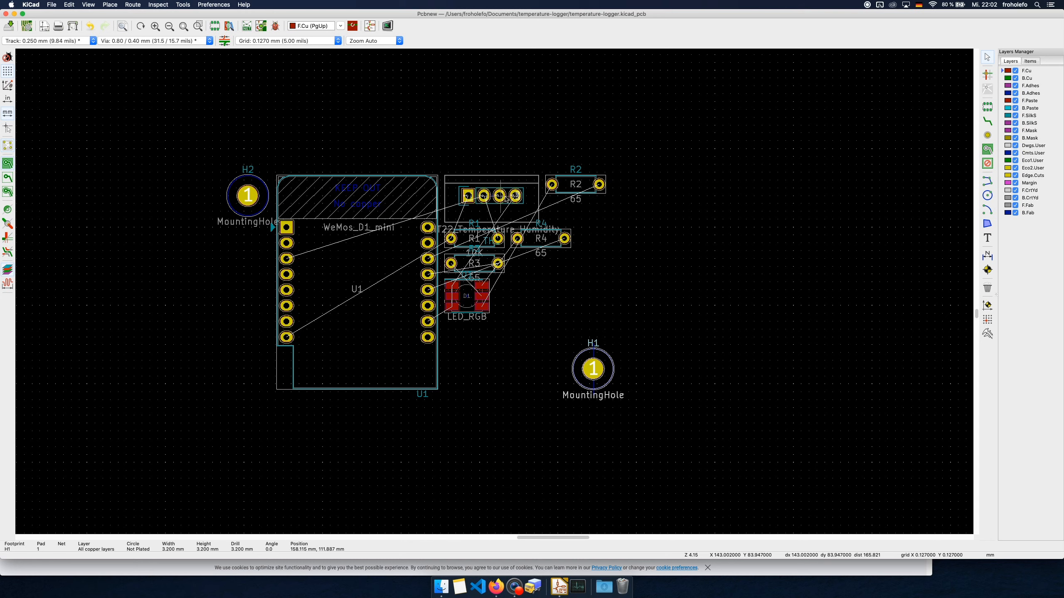
Rotate LED D1 by 180° and place it above mounting hole H1, with pad 5 at about X 154.8 mm, Y 97.3 mm
left_click(483, 296)
key("m")
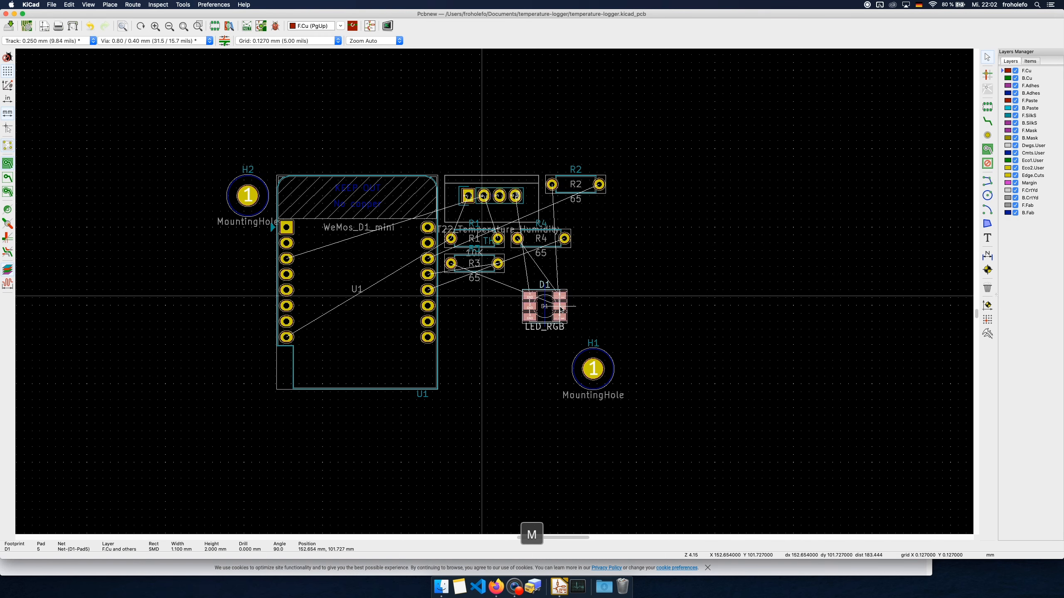
key("r")
key("r")
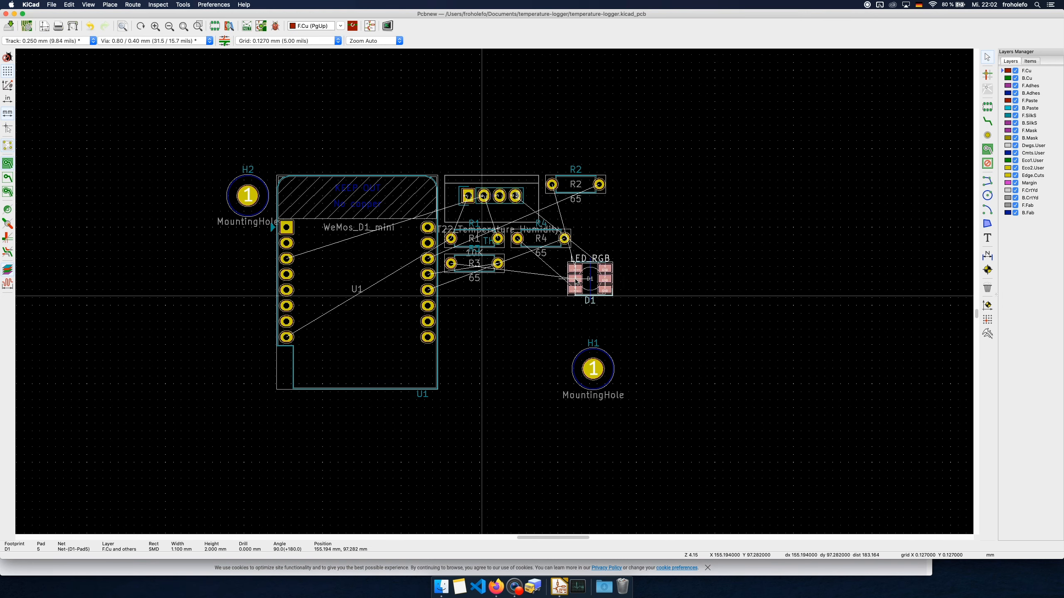
left_click(573, 279)
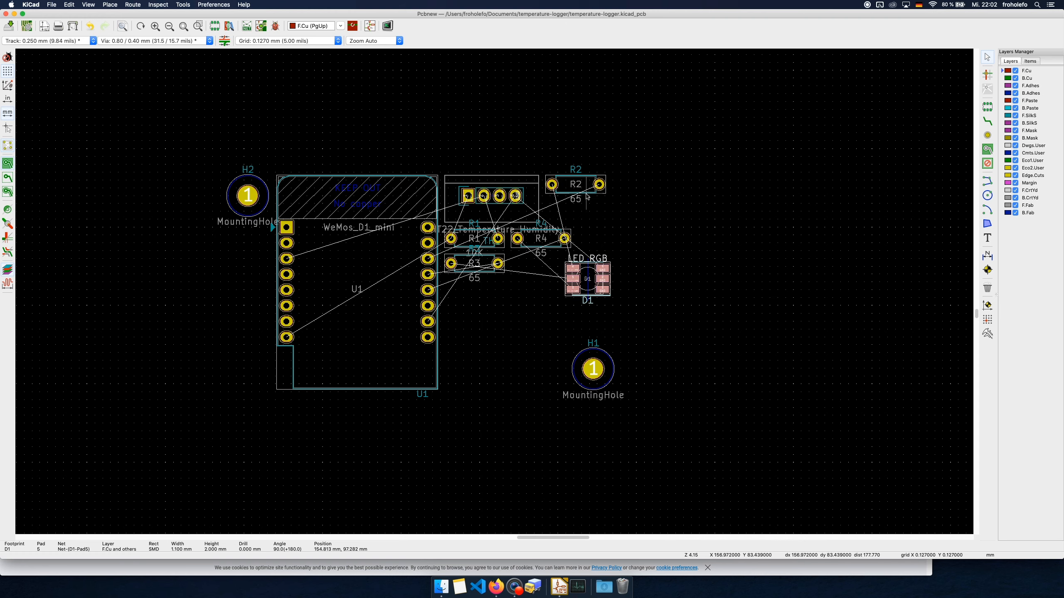
Rotate resistor R2 by 180° and place it between the WeMos module and D1, with its pad 2 level with U1 pin 14
left_click(599, 185)
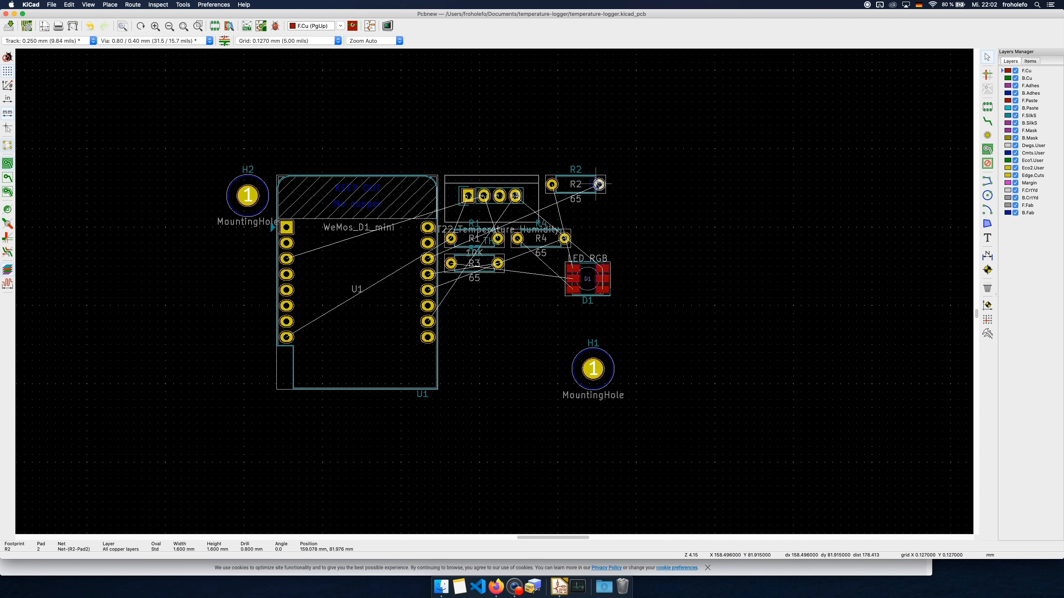
key("m")
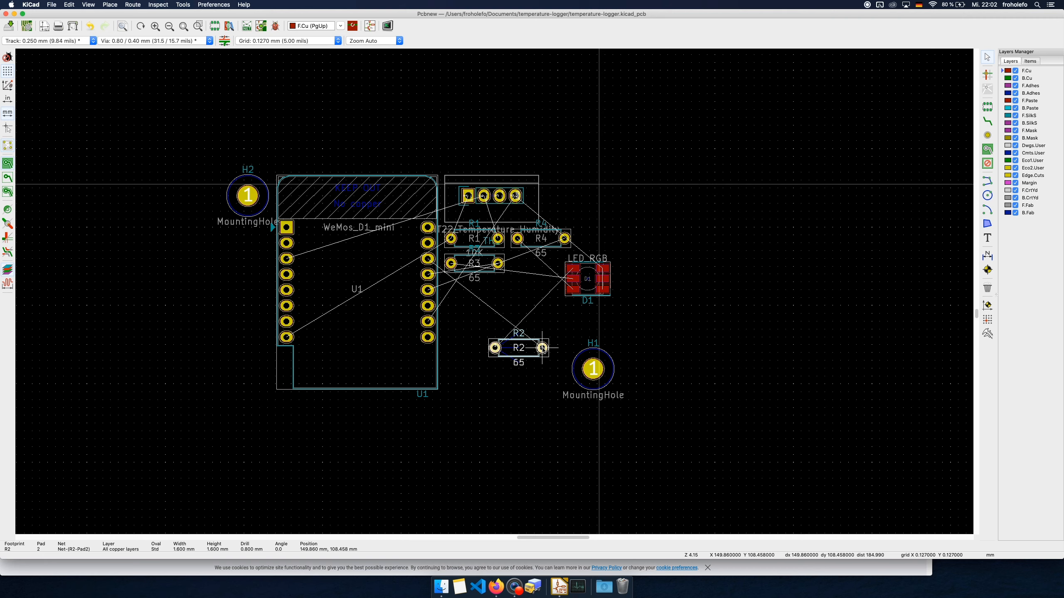
left_click_drag(542, 348, 539, 348)
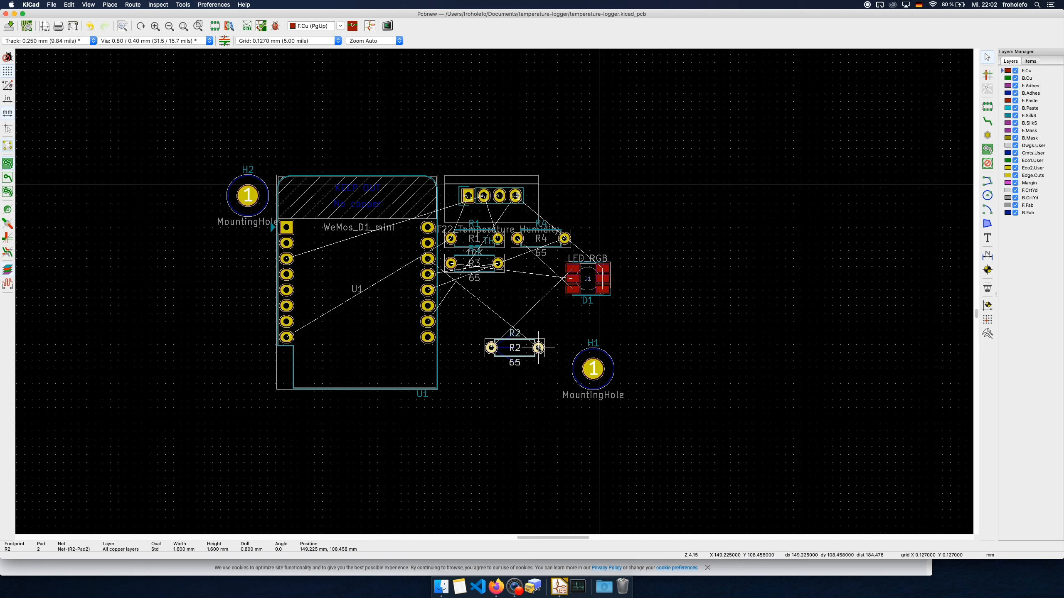
key("r")
left_click_drag(538, 348, 525, 283)
key("r")
key("shift")
scroll(470, 262, "up", 5)
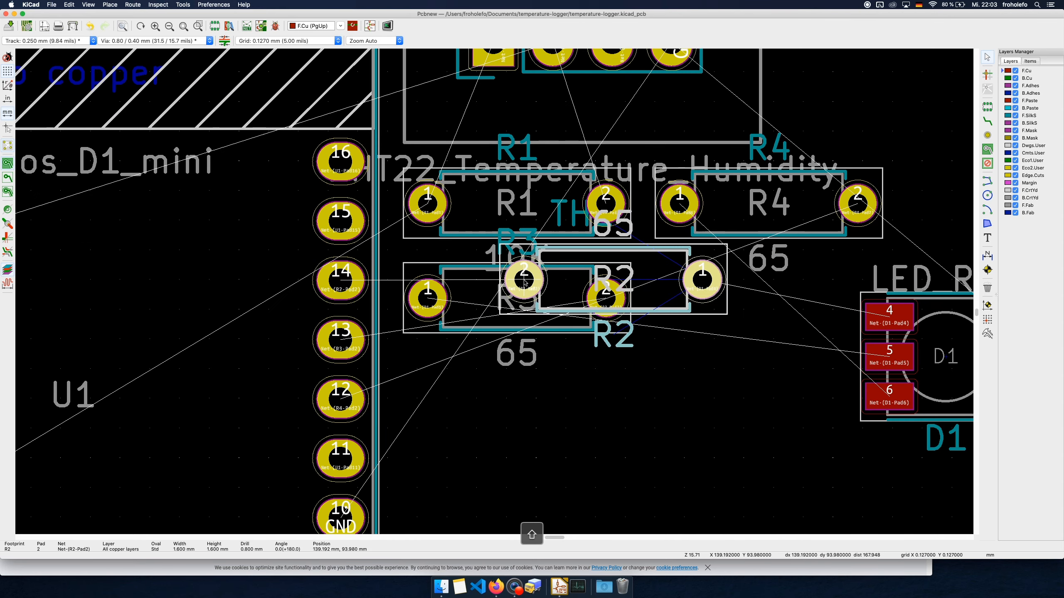
left_click(525, 283)
Rotate resistor R3 by 180° and place it directly below R2, aligned with it and with its pad 1 facing D1 pad 5
left_click(440, 217)
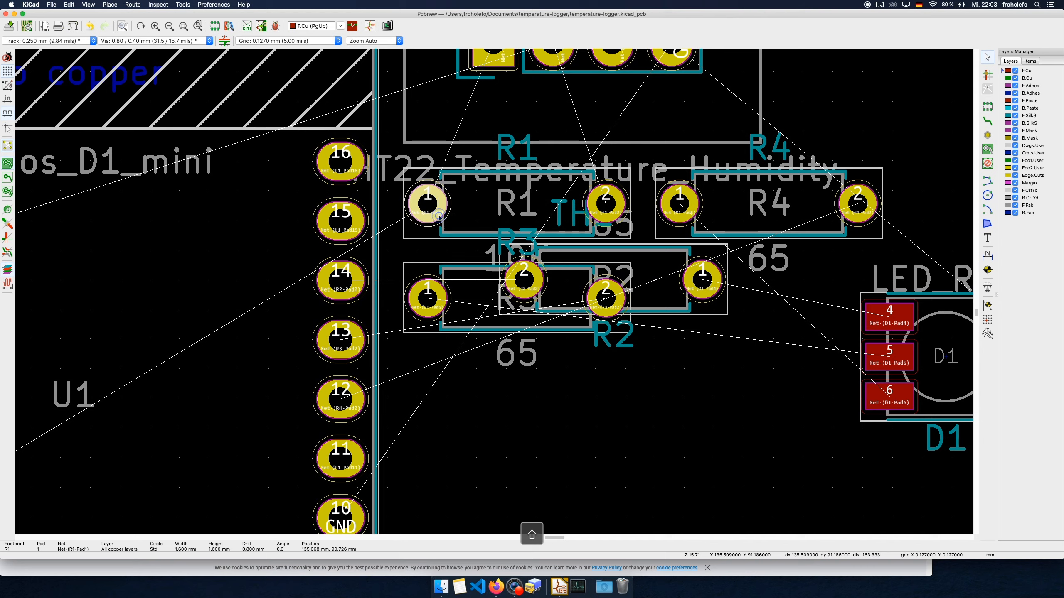
left_click(434, 299)
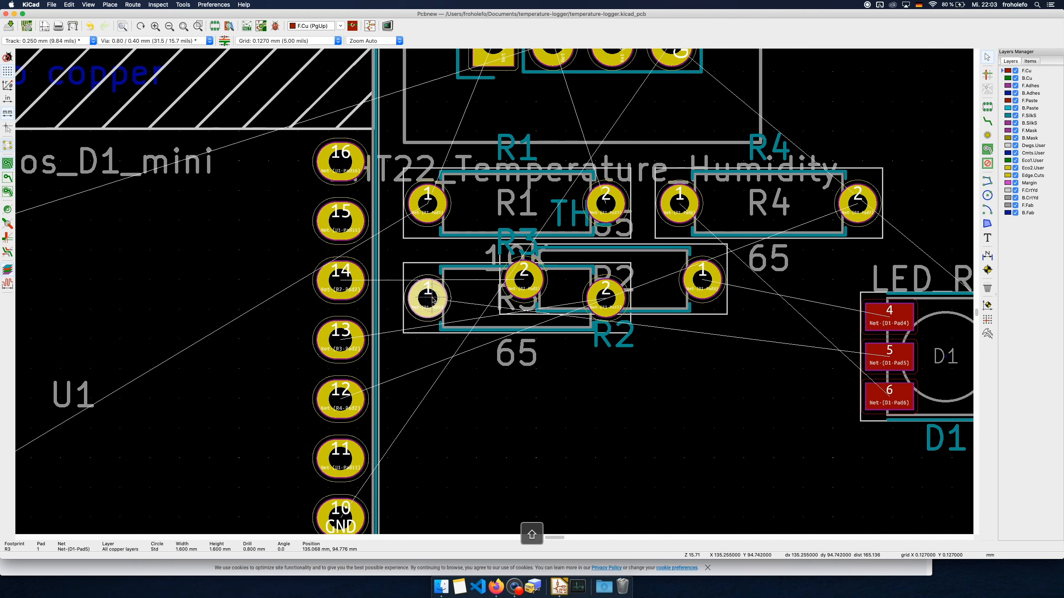
key("m")
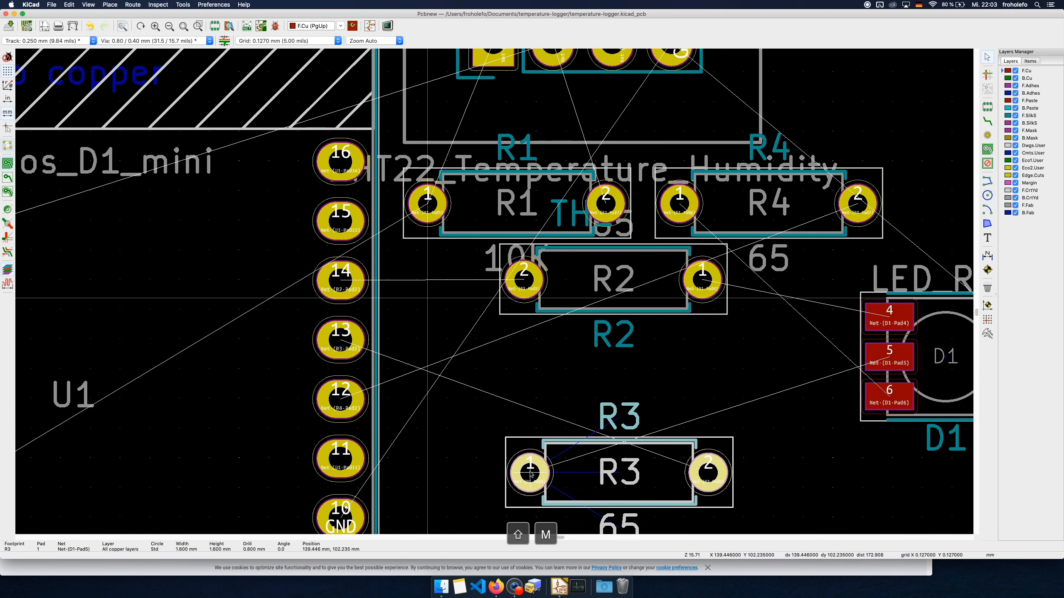
key("r")
key("r")
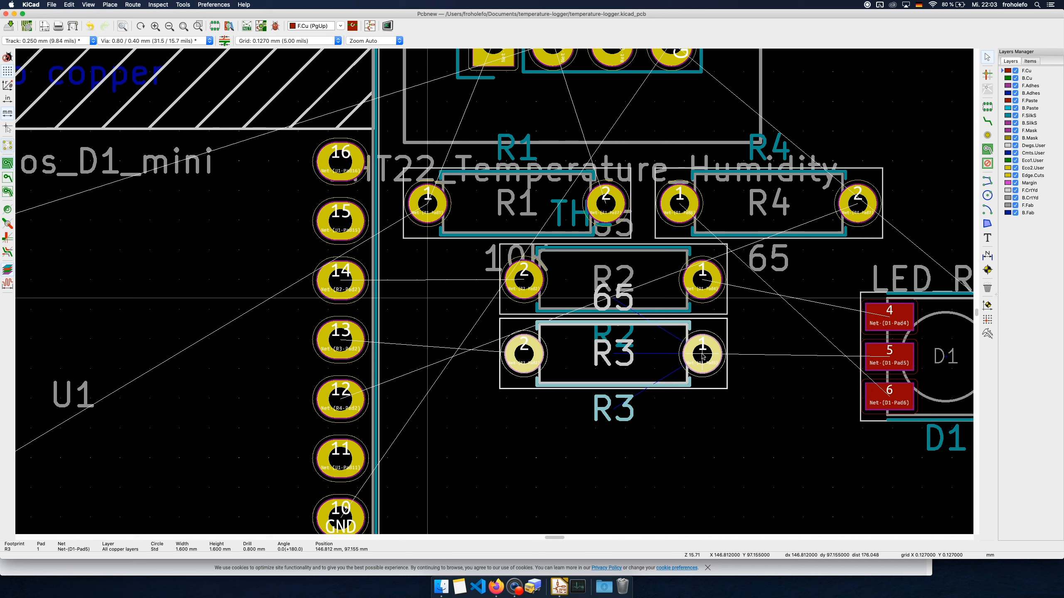
left_click(704, 355)
Move resistor R1 directly above R2, aligned with the column, with its pad 1 at about X 139.2 mm, Y 90.8 mm
left_click(436, 212)
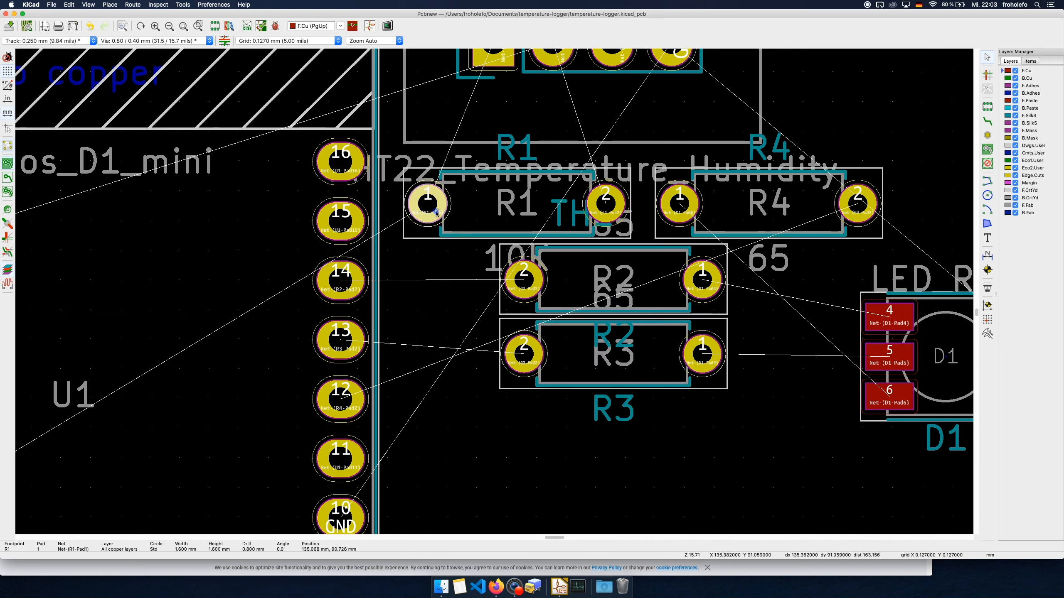
key("m")
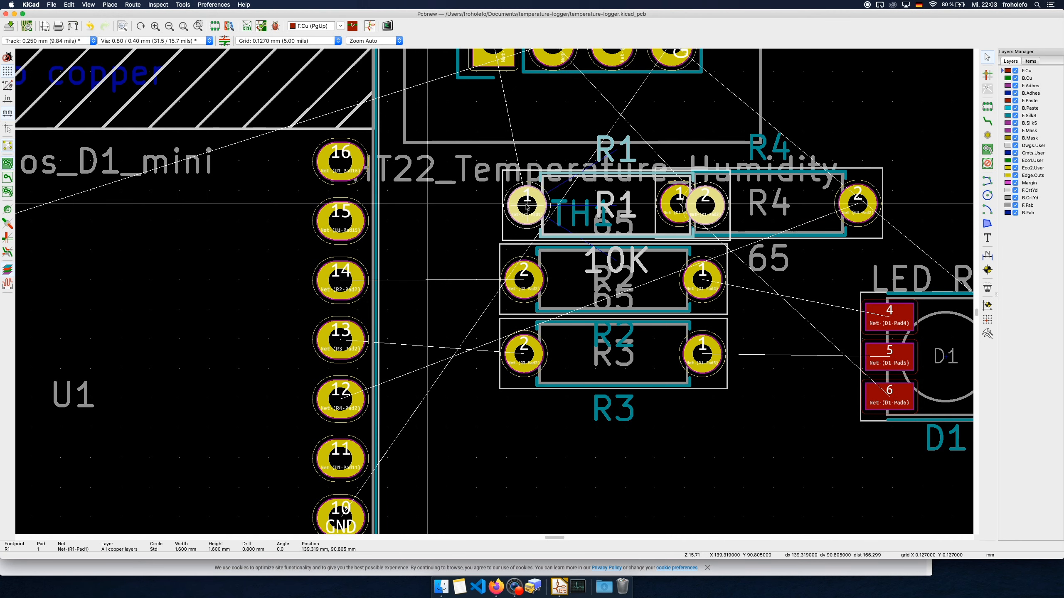
left_click(525, 206)
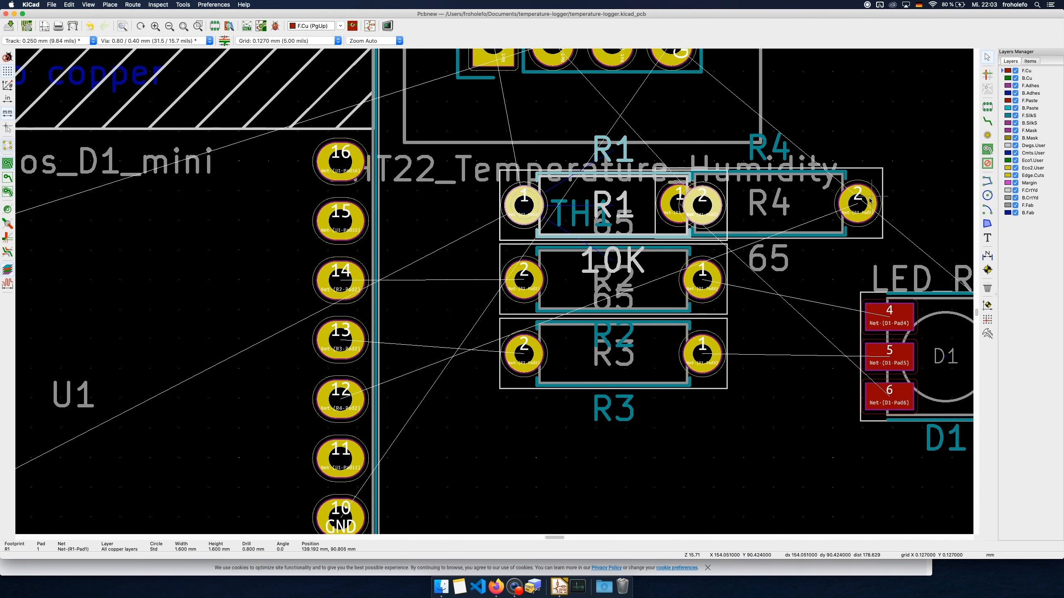
Move resistor R4 directly below R3, aligned with it, with its pad 2 at about X 146.8 mm, Y 100.3 mm
key("m")
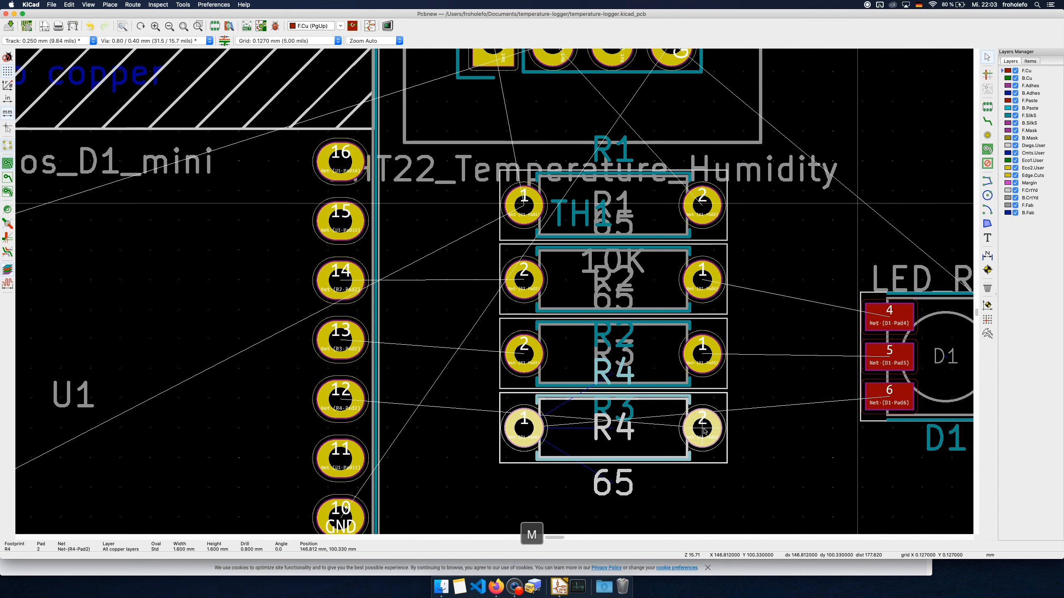
scroll(703, 430, "down", 5)
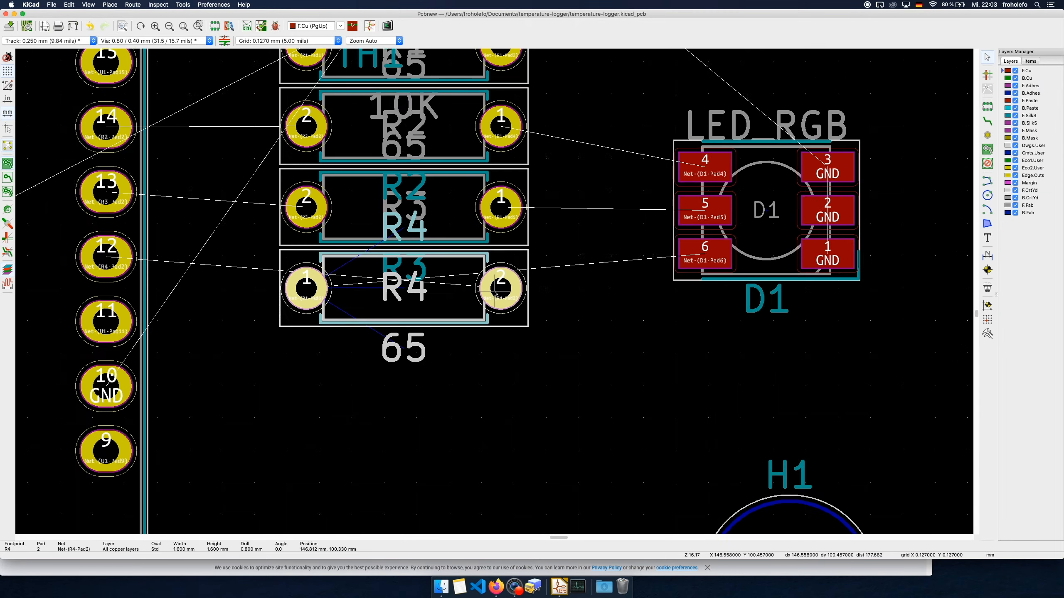
middle_click_drag(479, 344, 498, 401)
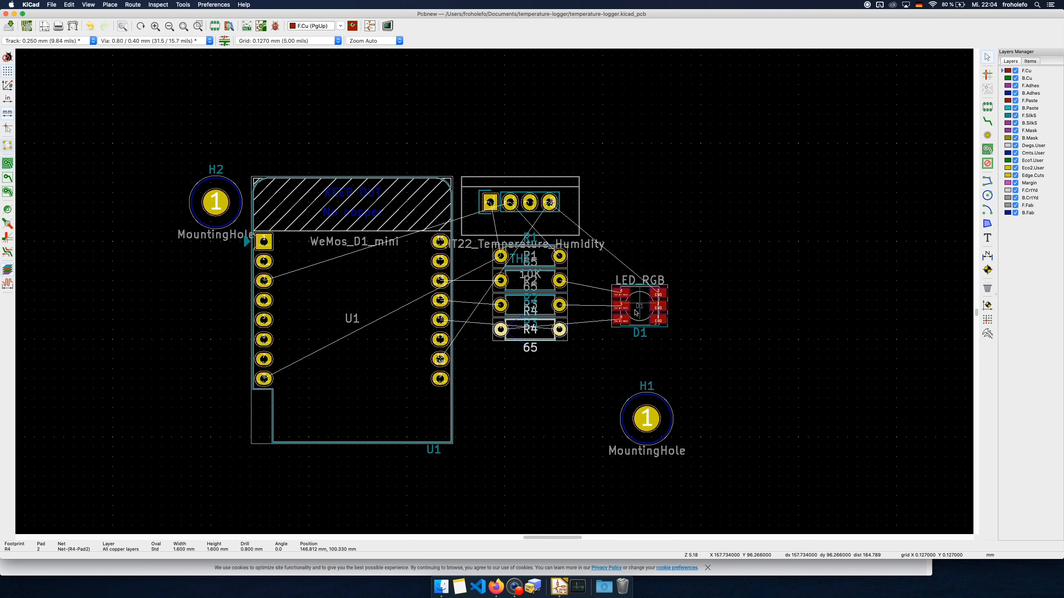
Route F.Cu tracks from D1 pad 4 to R2 pad 1 and from D1 pad 5 to R3 pad 1
left_click(988, 121)
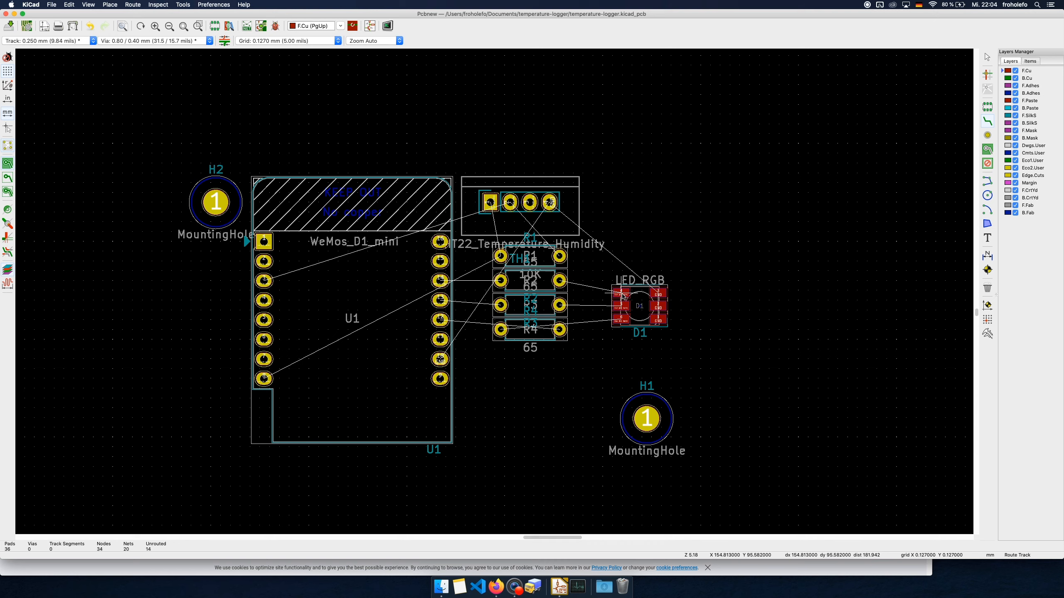
left_click(622, 294)
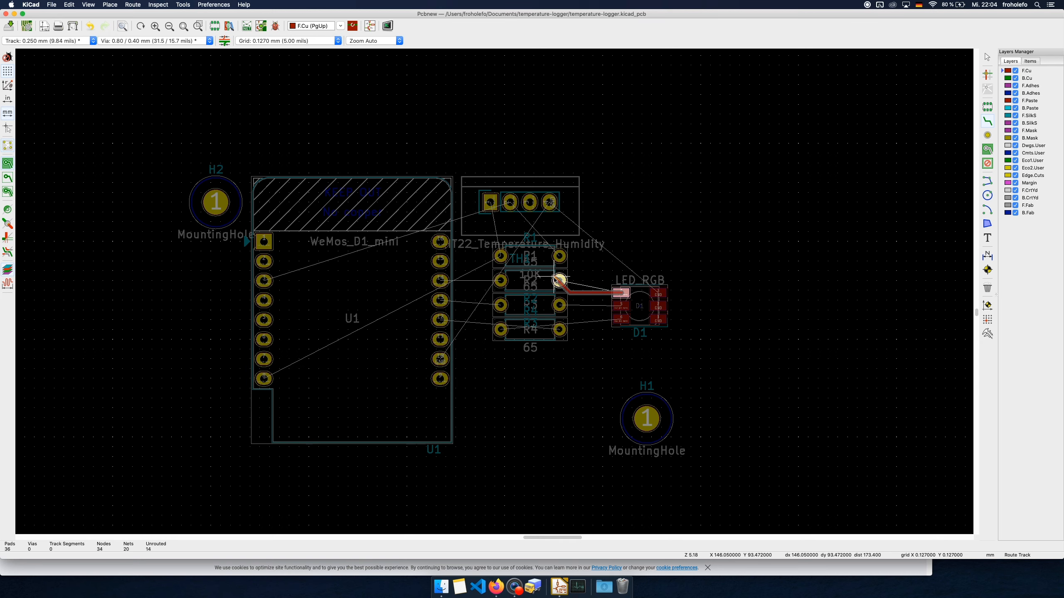
left_click(559, 280)
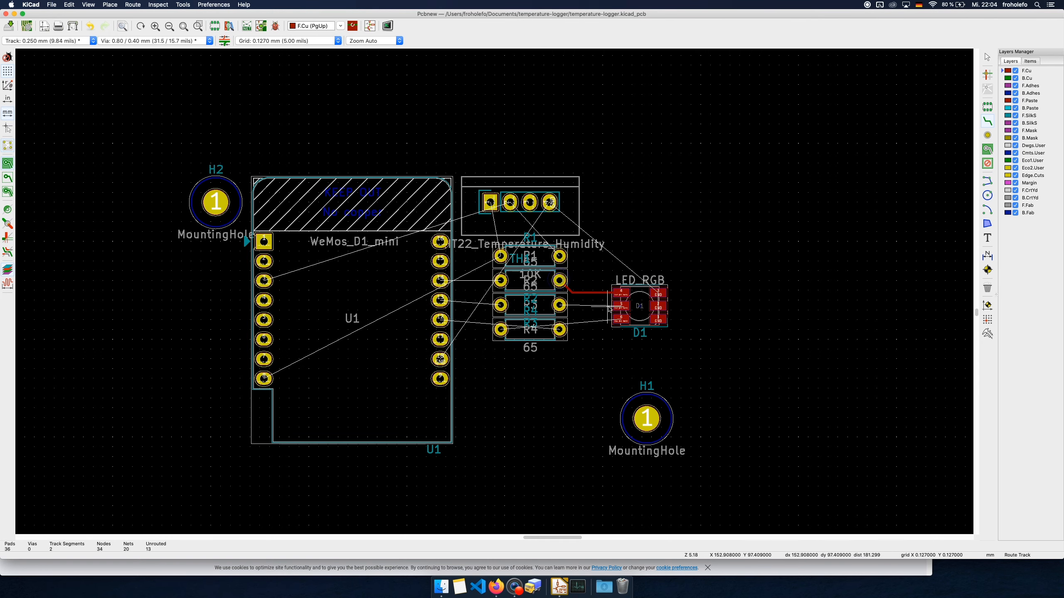
left_click(620, 305)
left_click(559, 304)
left_click(621, 320)
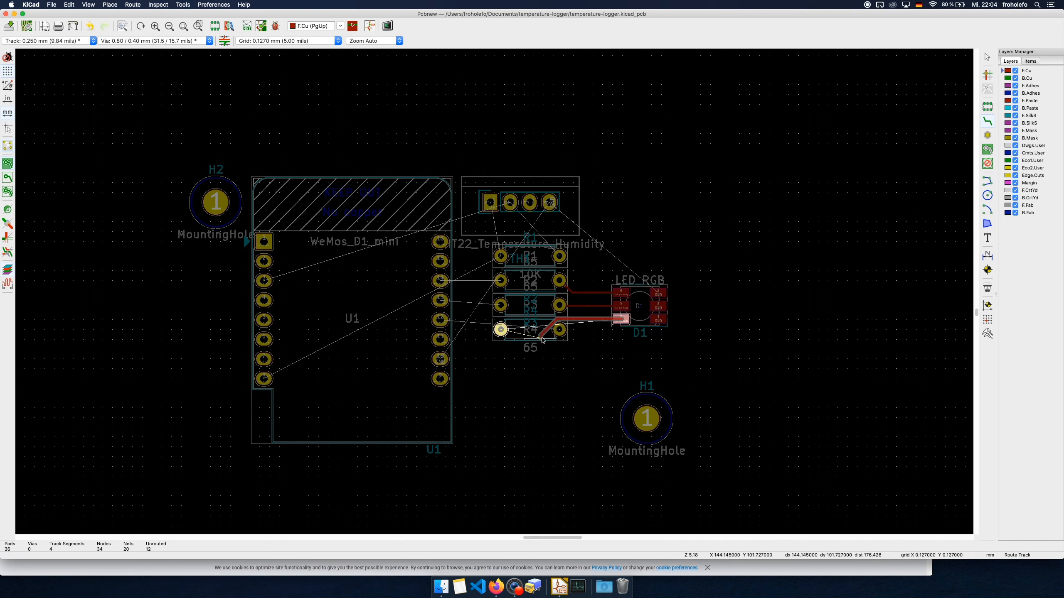
key("Escape")
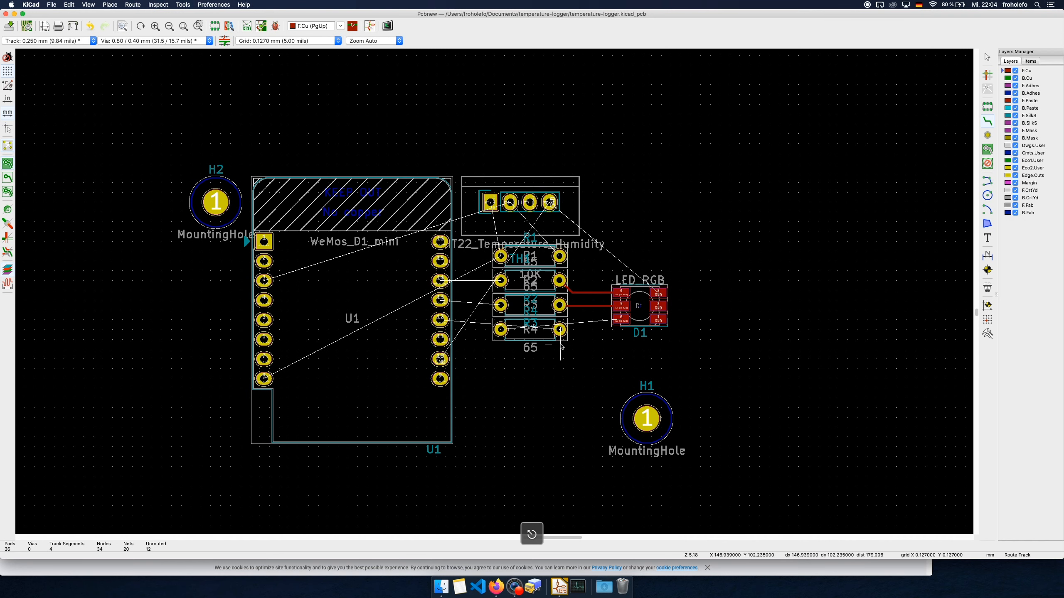
key("Escape")
key("Escape")
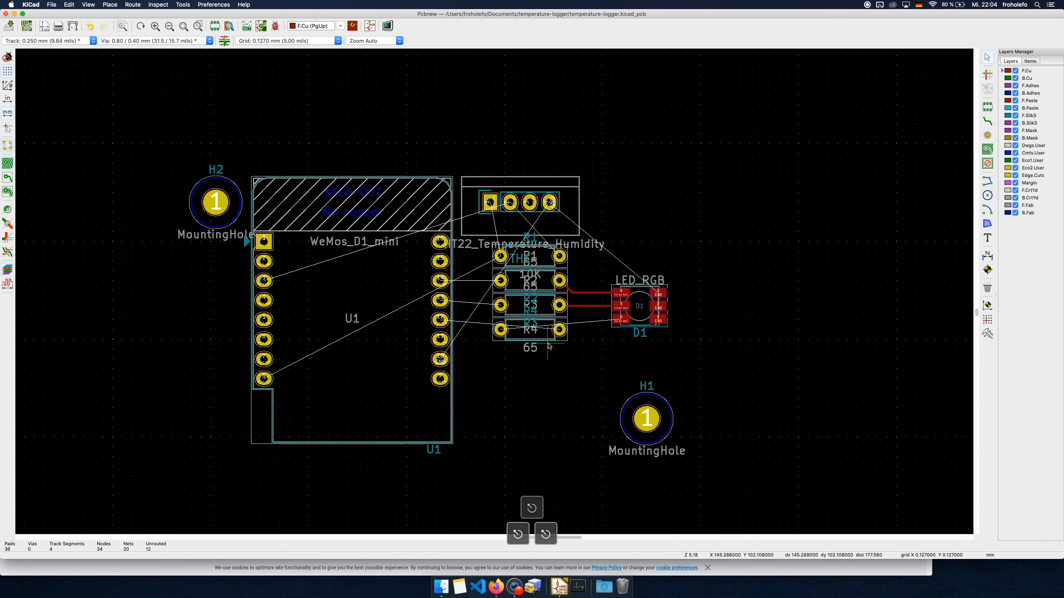
Rotate resistor R4 by 180° and place it back directly below R3, with its pad 1 at about X 146.8 mm, Y 100.3 mm
left_click(501, 331)
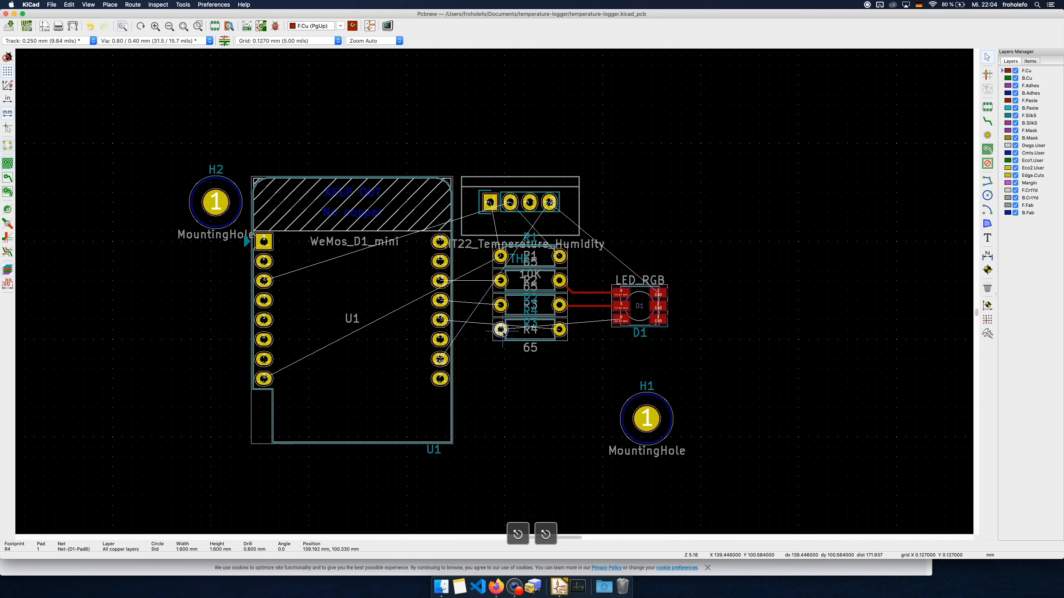
key("r")
key("r")
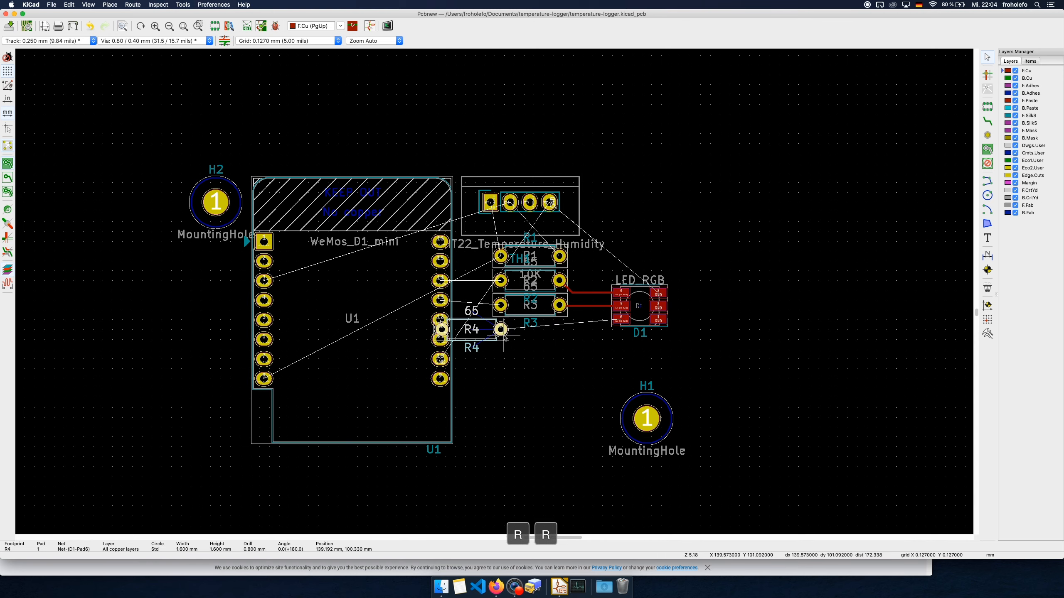
key("m")
scroll(544, 332, "up", 1)
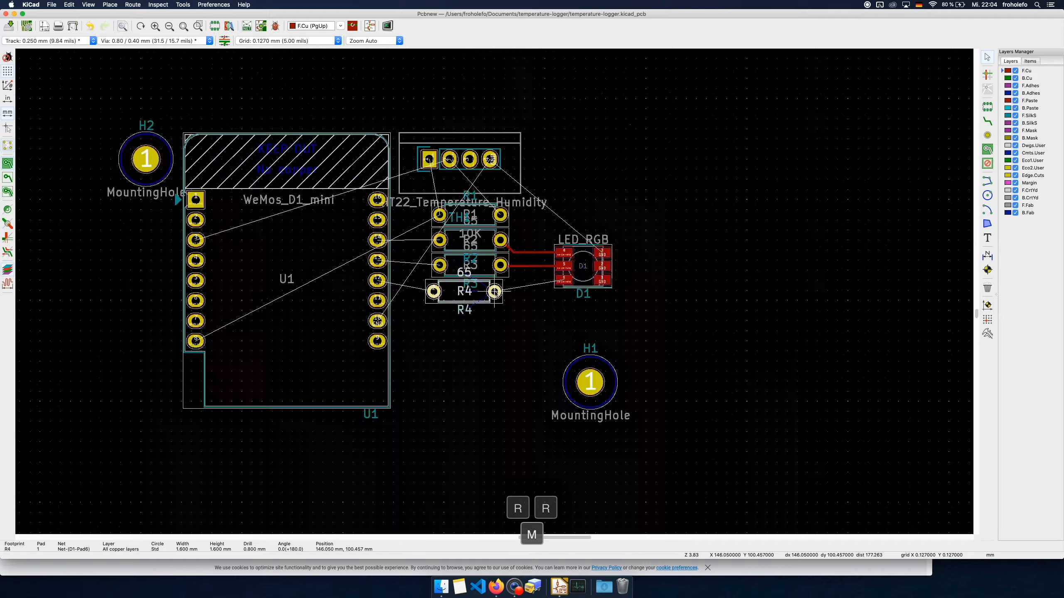
scroll(494, 292, "up", 5)
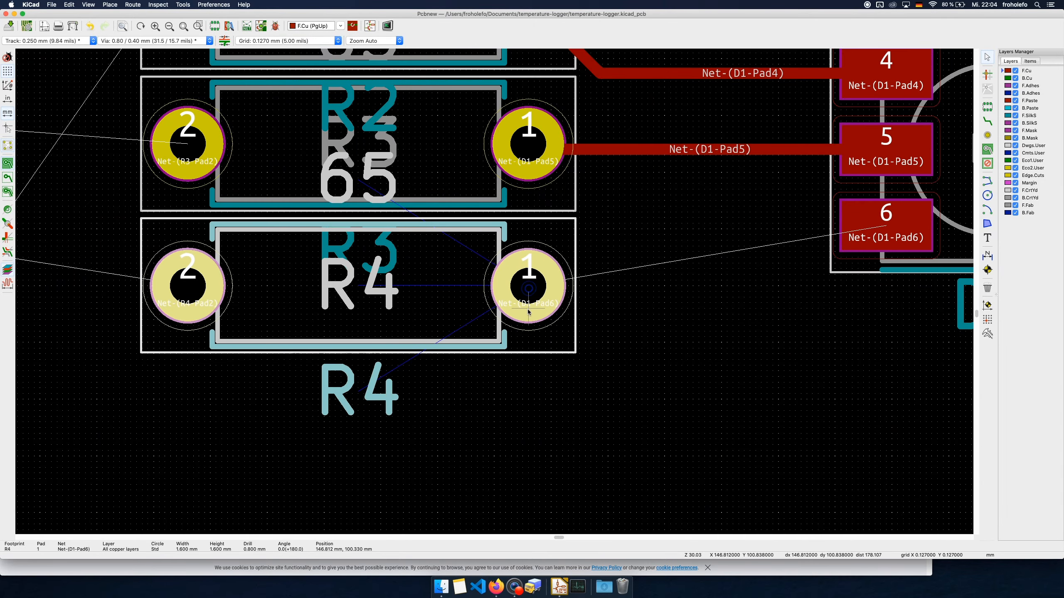
scroll(529, 312, "down", 5)
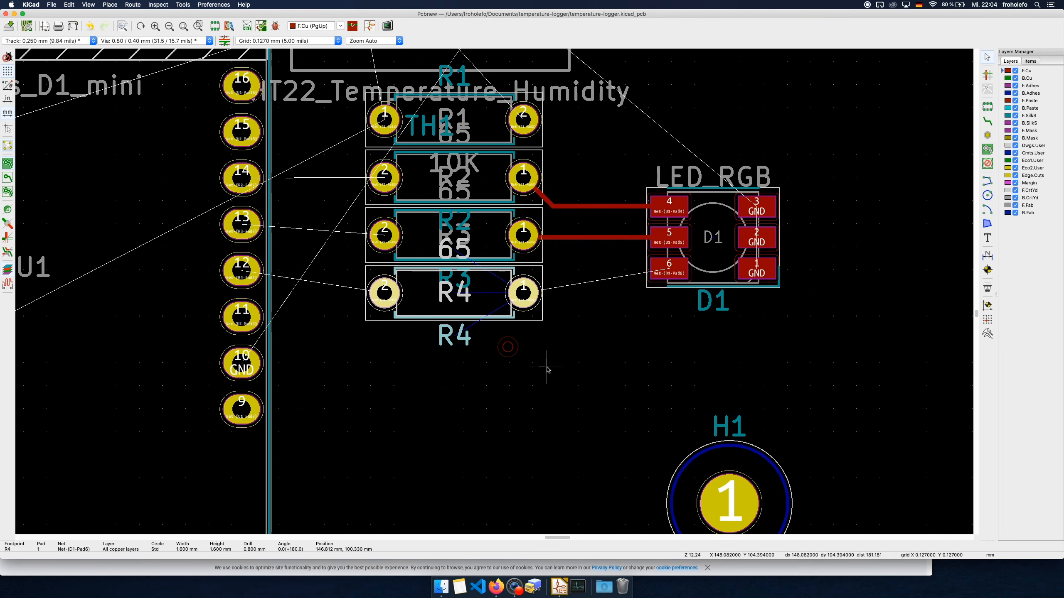
scroll(546, 369, "down", 1)
Route an F.Cu track from D1 pad 6 to R4 pad 1
key("x")
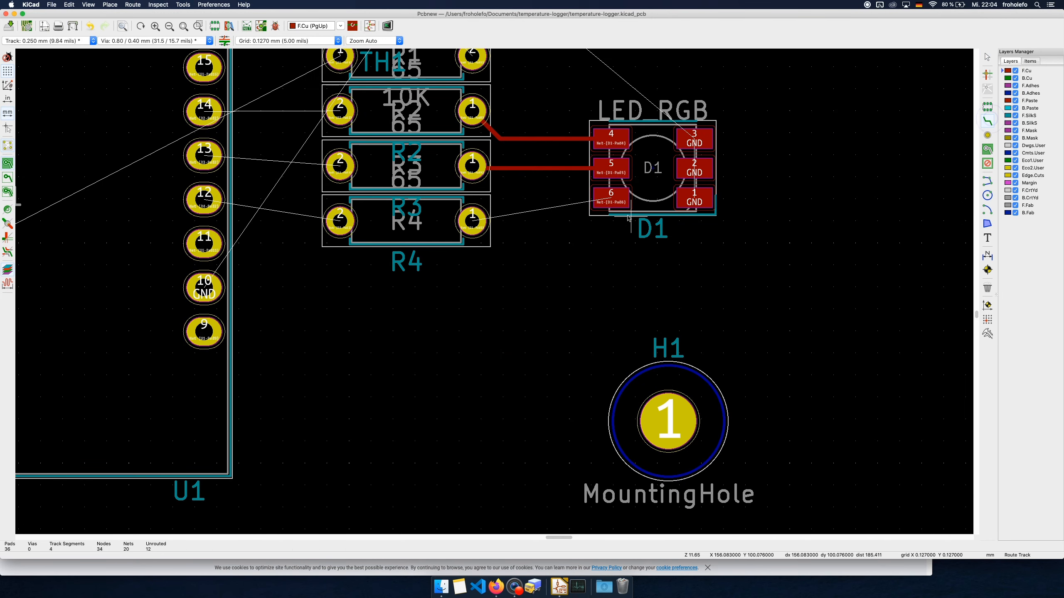
left_click(612, 198)
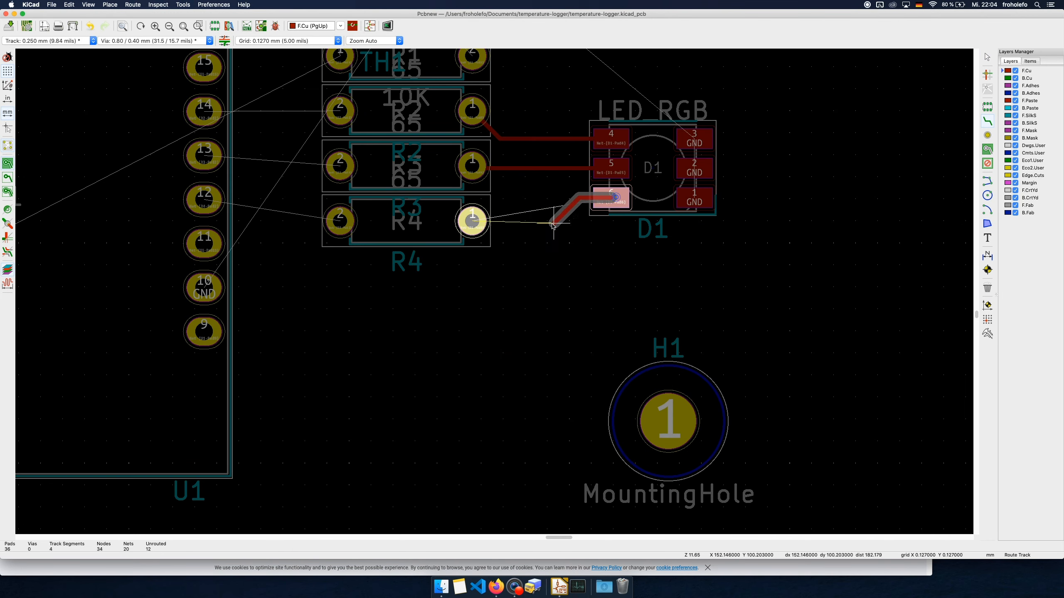
left_click(472, 220)
Route F.Cu tracks from pad 2 of R4, R3 and R2 to U1 pins 12, 13 and 14 respectively
scroll(504, 407, "up", 5)
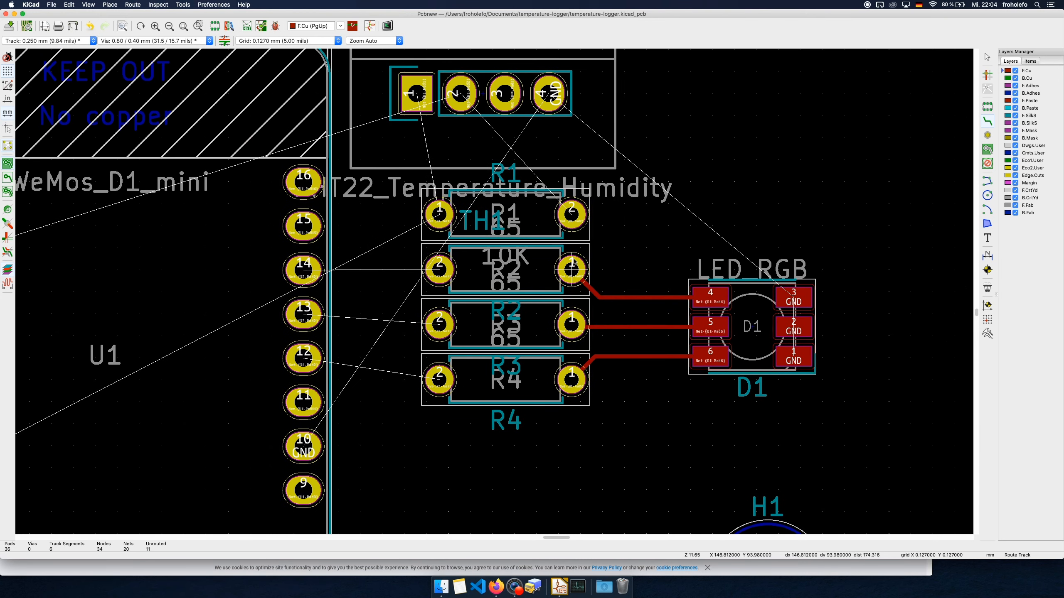
left_click(439, 379)
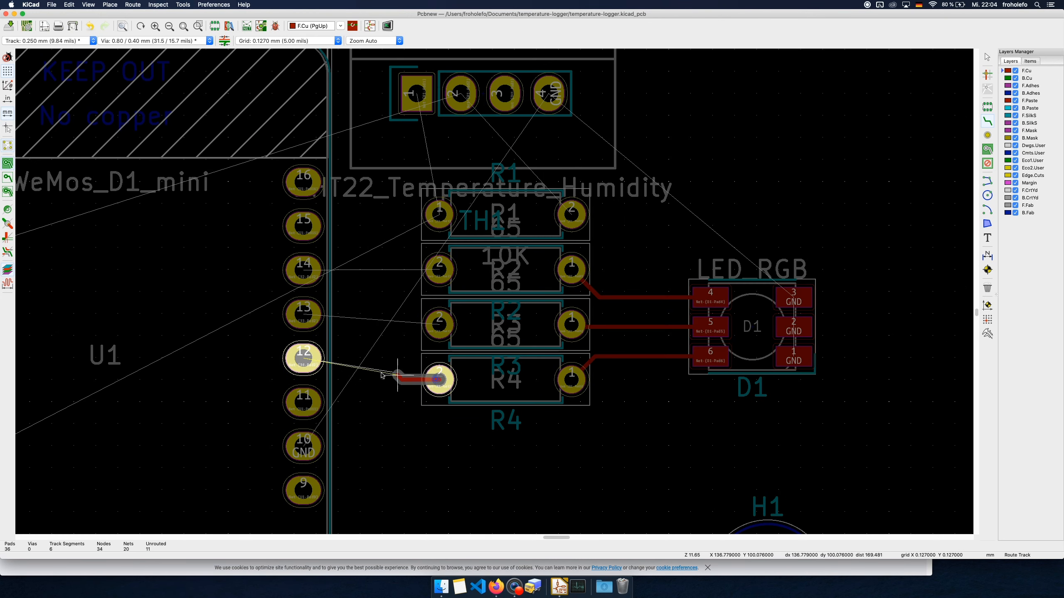
left_click(303, 359)
left_click(439, 324)
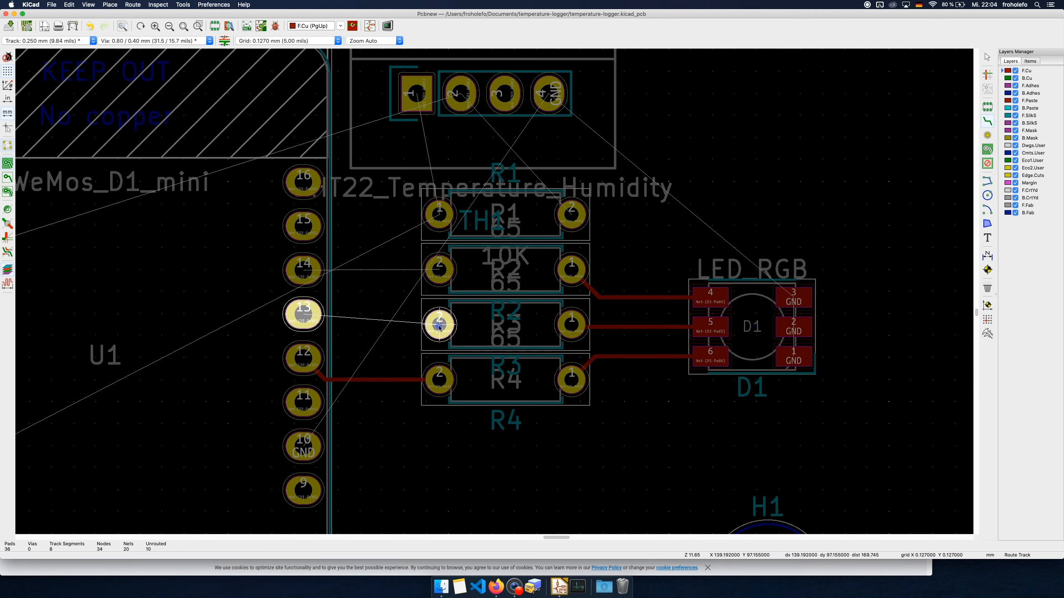
left_click(303, 314)
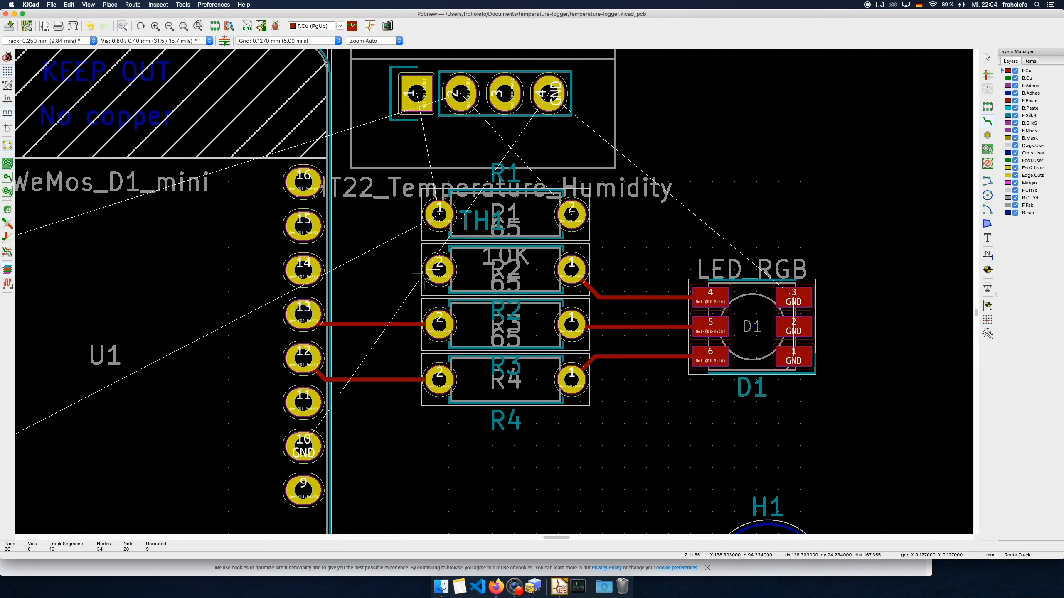
left_click(439, 269)
left_click(439, 269)
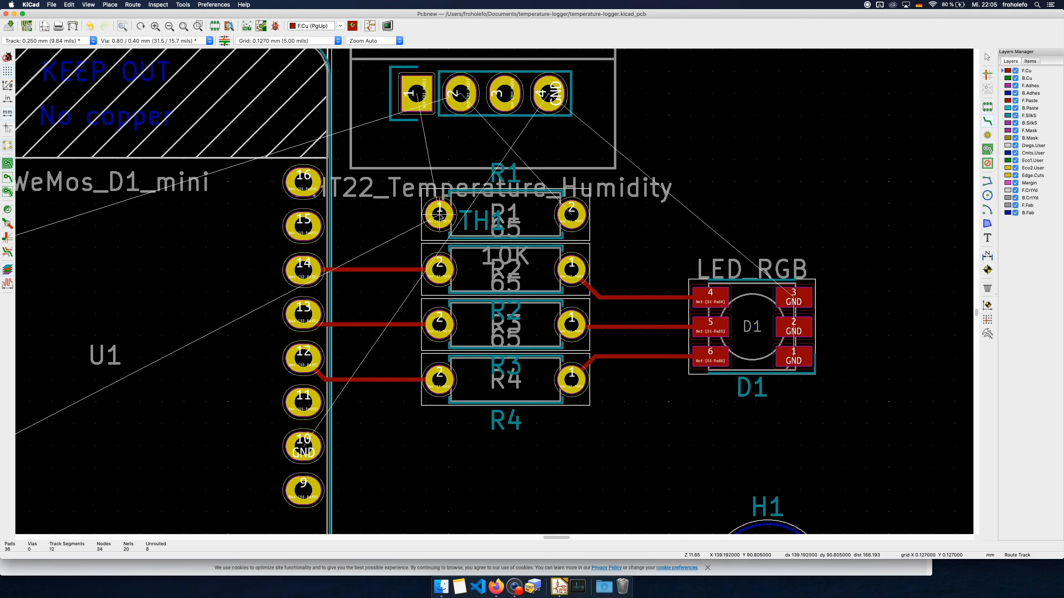
Route F.Cu tracks connecting R1 pad 1 to pin 1 of the DHT22 sensor and R1 pad 2 to the sensor's pin 2
left_click(438, 214)
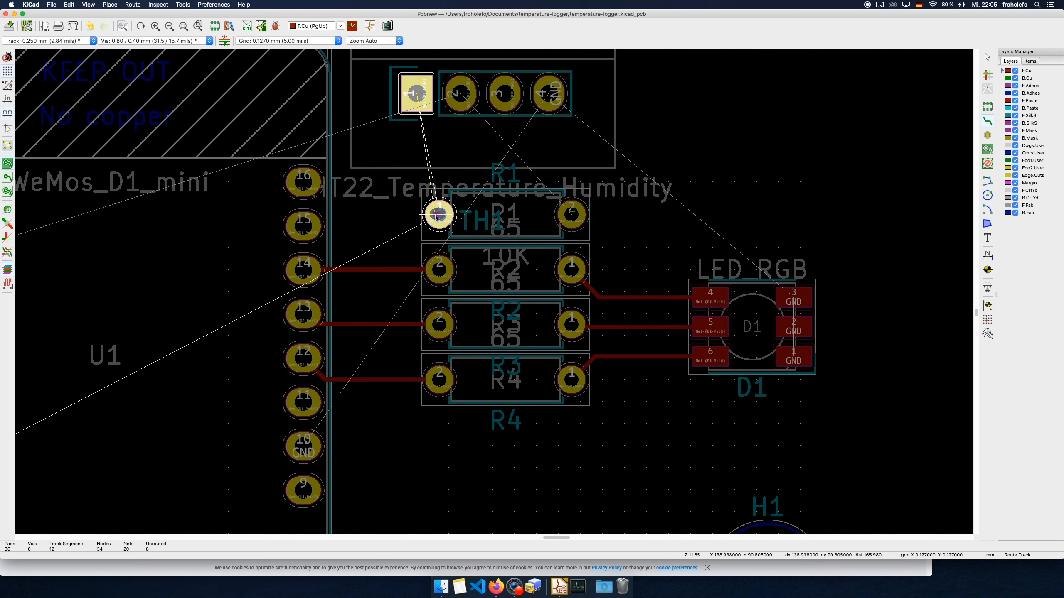
left_click(414, 99)
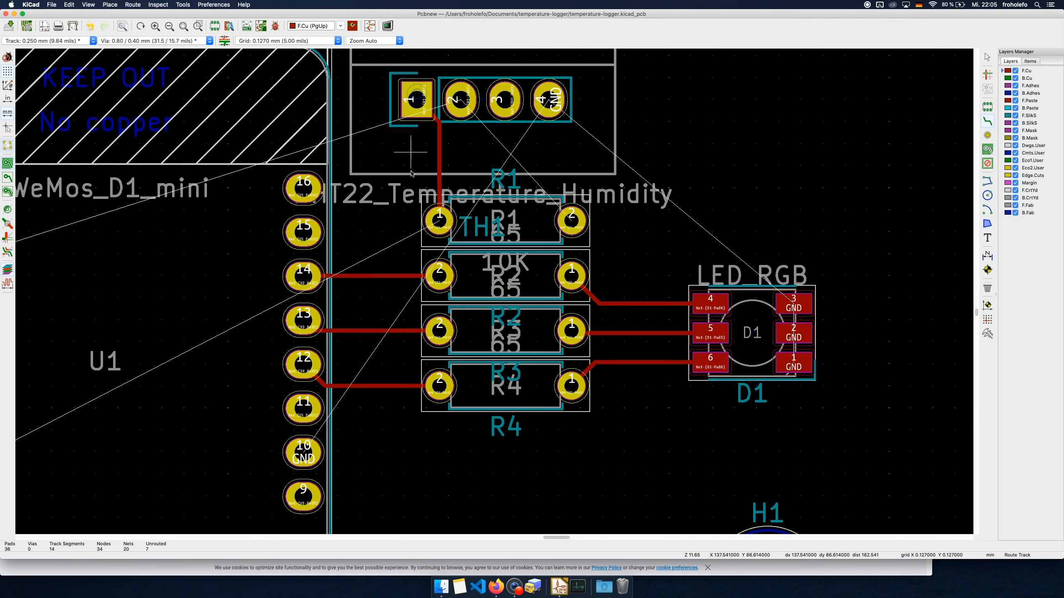
left_click(465, 98)
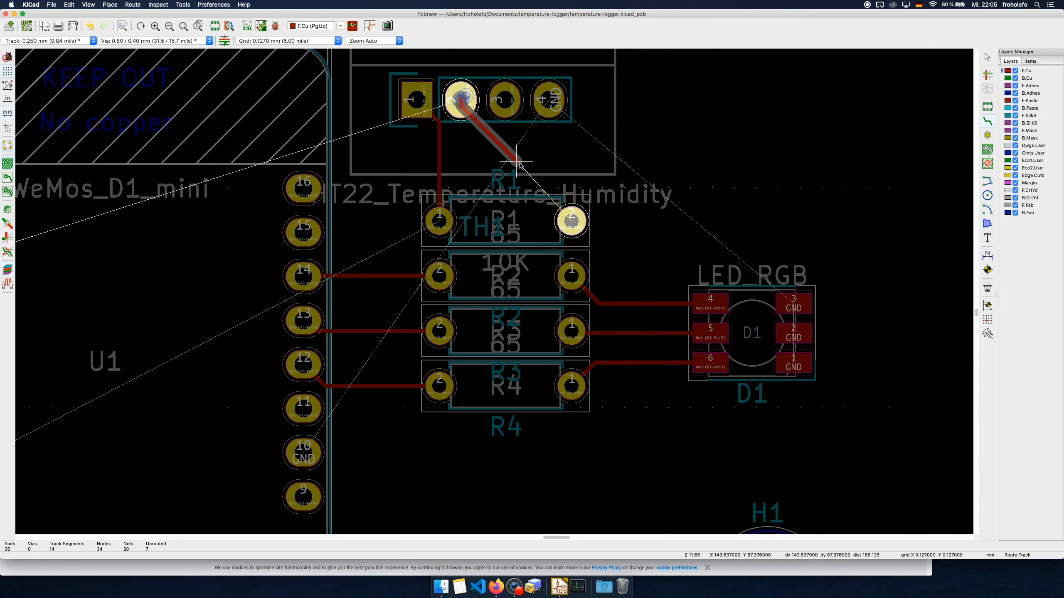
left_click(571, 220)
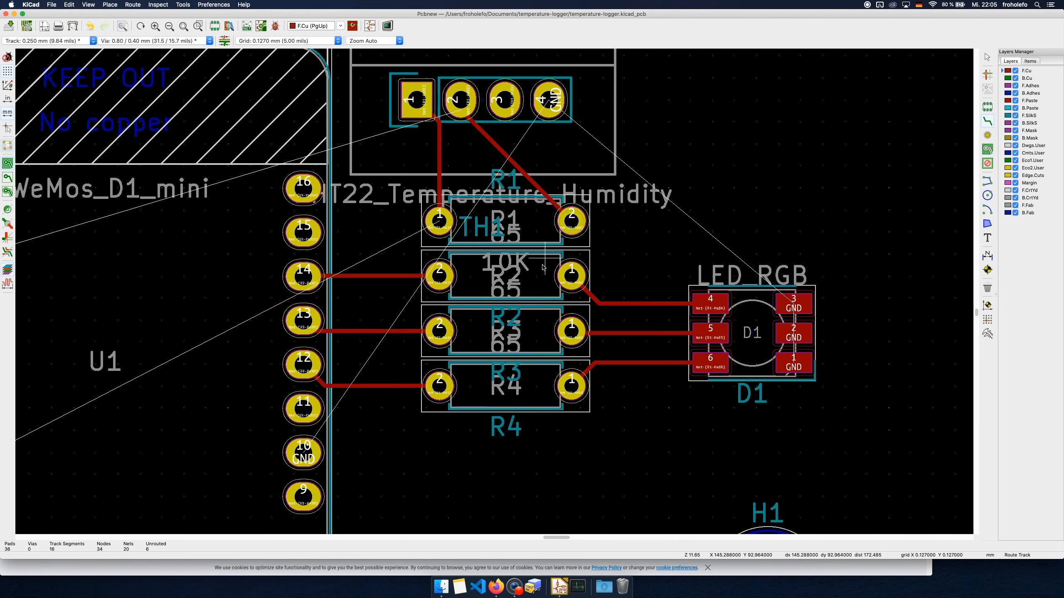
Route a GND track on F.Cu from D1 pad 1 through pads 2 and 3, around the LED label area, to DHT22 pin 4
scroll(651, 424, "right", 2)
scroll(651, 424, "down", 1)
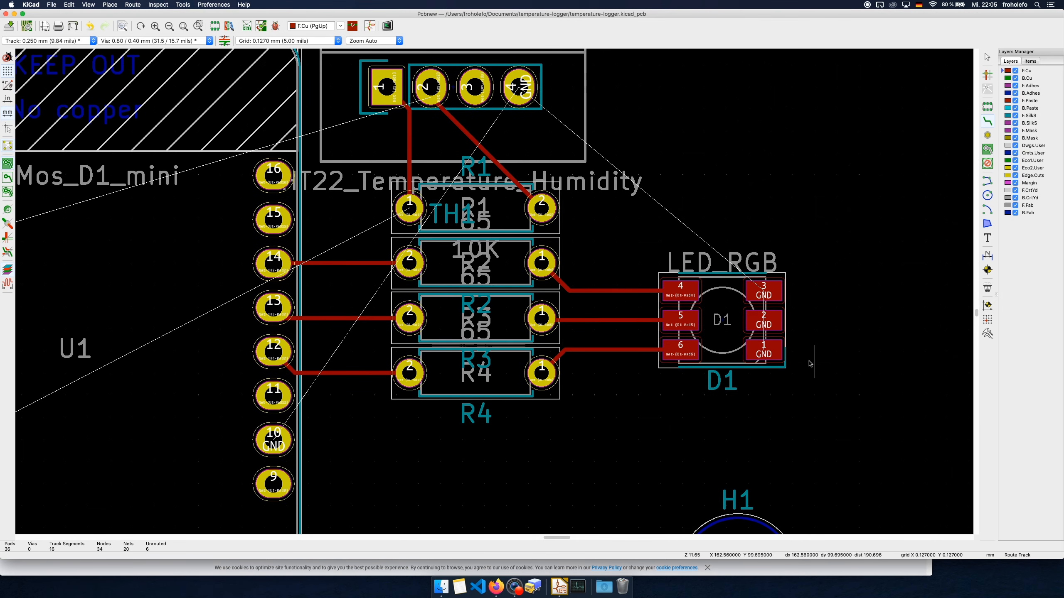
left_click(768, 349)
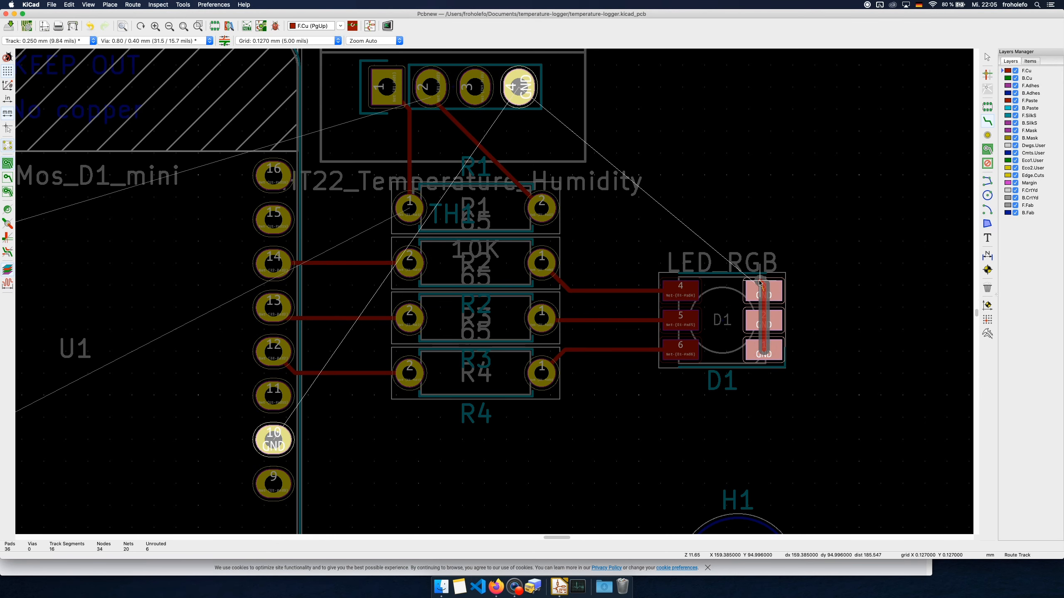
left_click(672, 143)
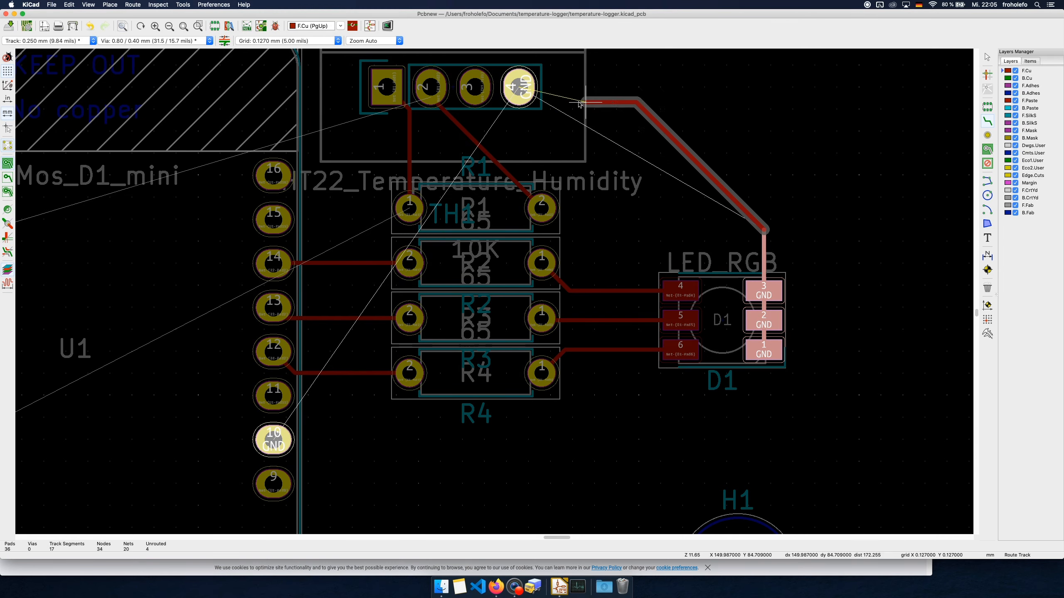
scroll(519, 96, "up", 1)
left_click(520, 104)
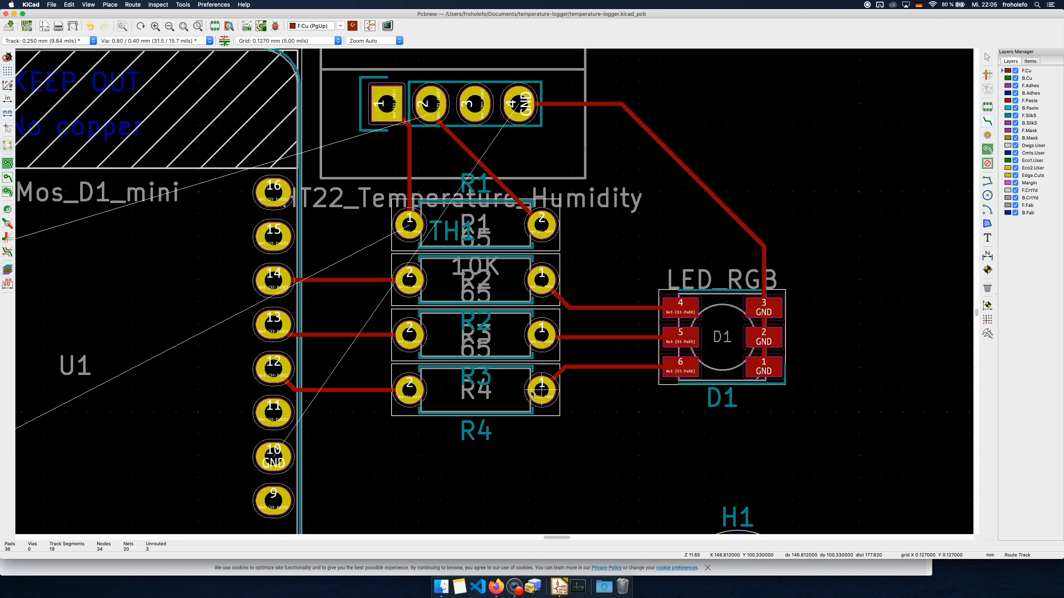
middle_click_drag(526, 422, 574, 405)
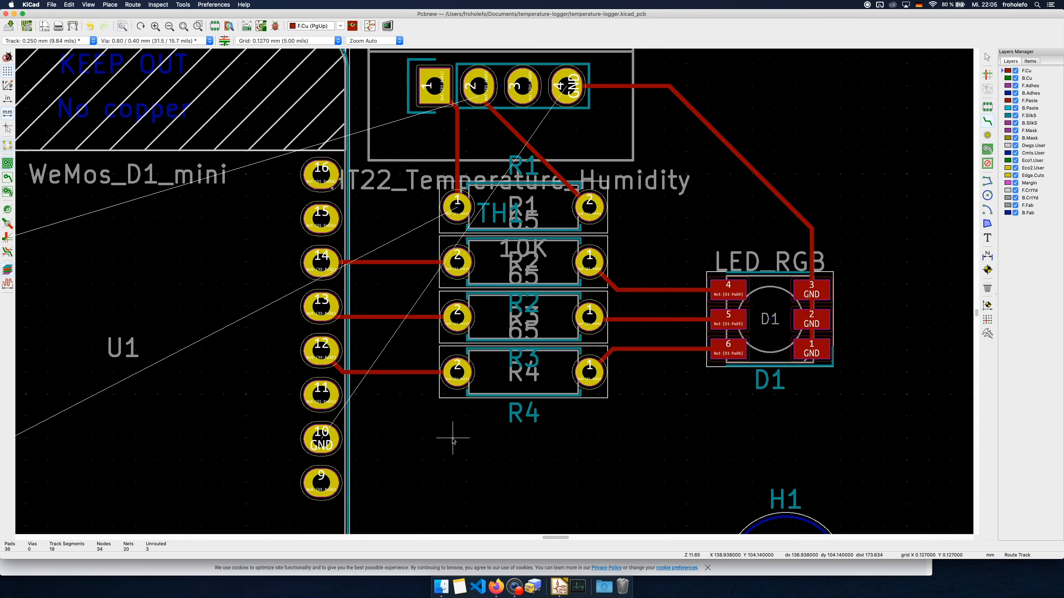
key("F4")
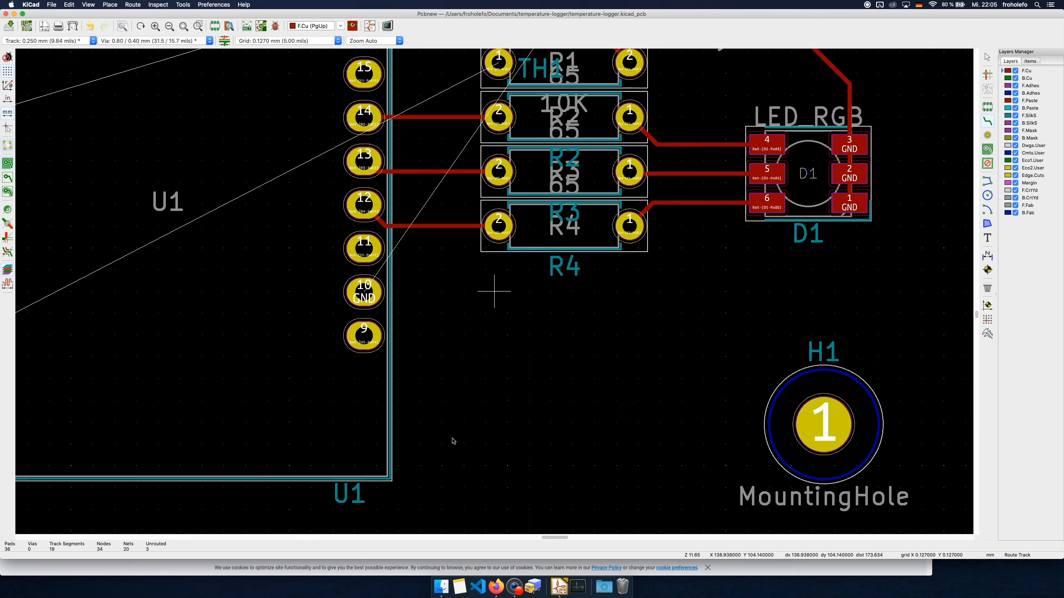
scroll(493, 295, "down", 3)
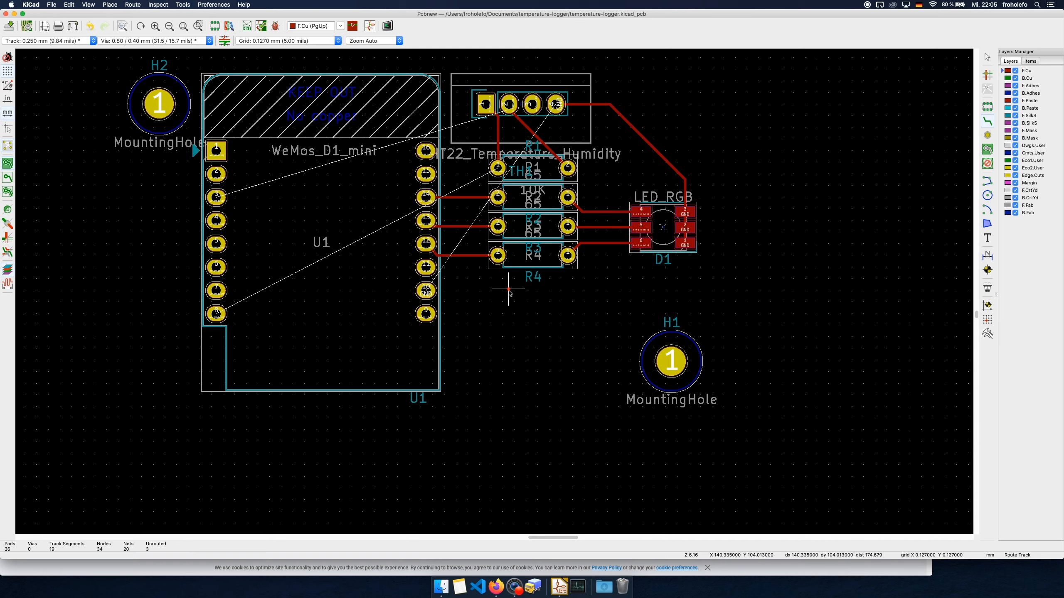
middle_click_drag(509, 290, 507, 323)
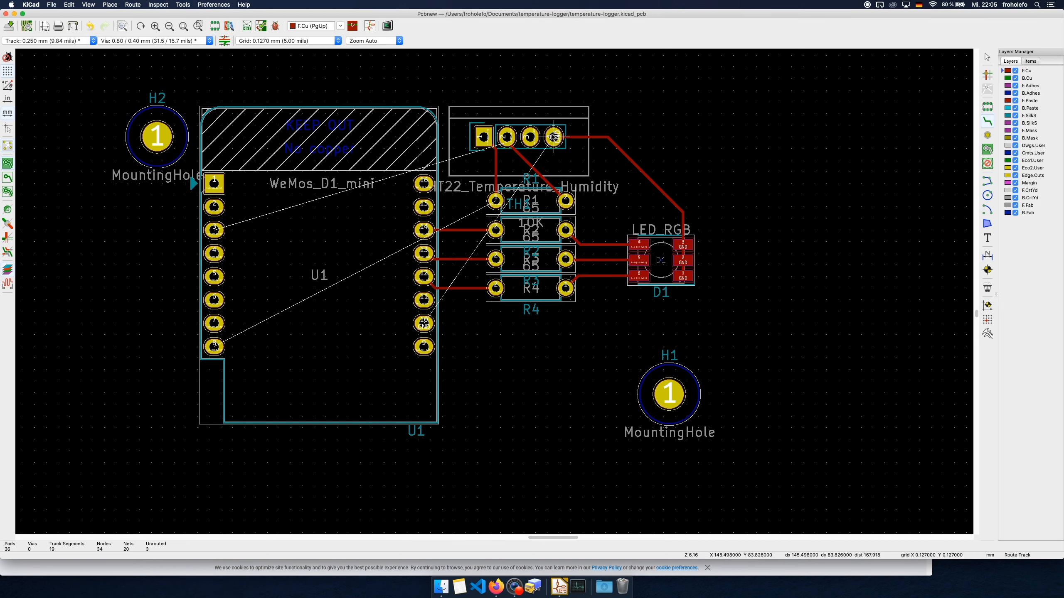
left_click(554, 137)
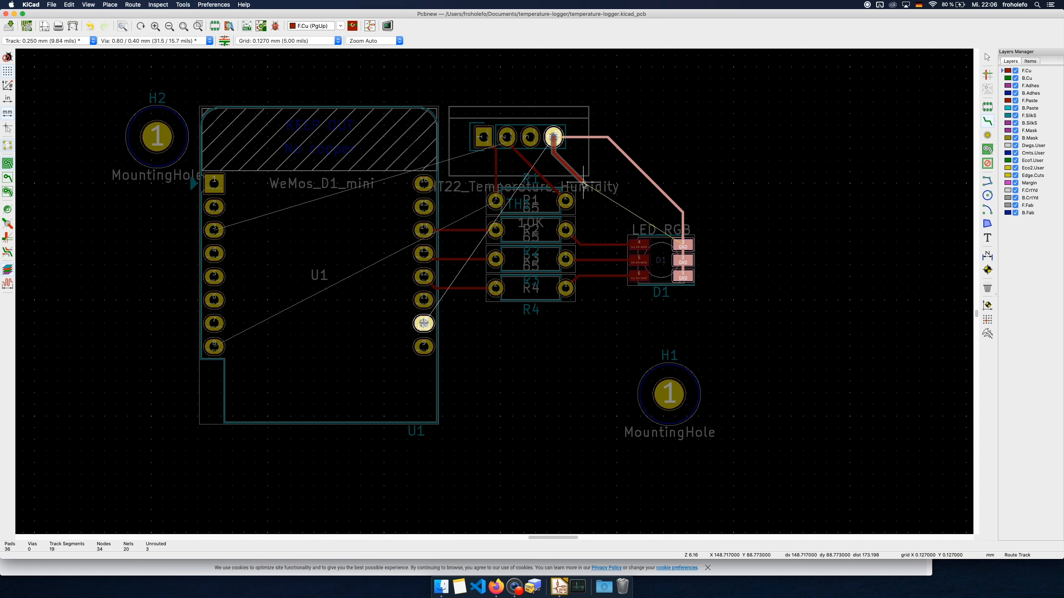
key("v")
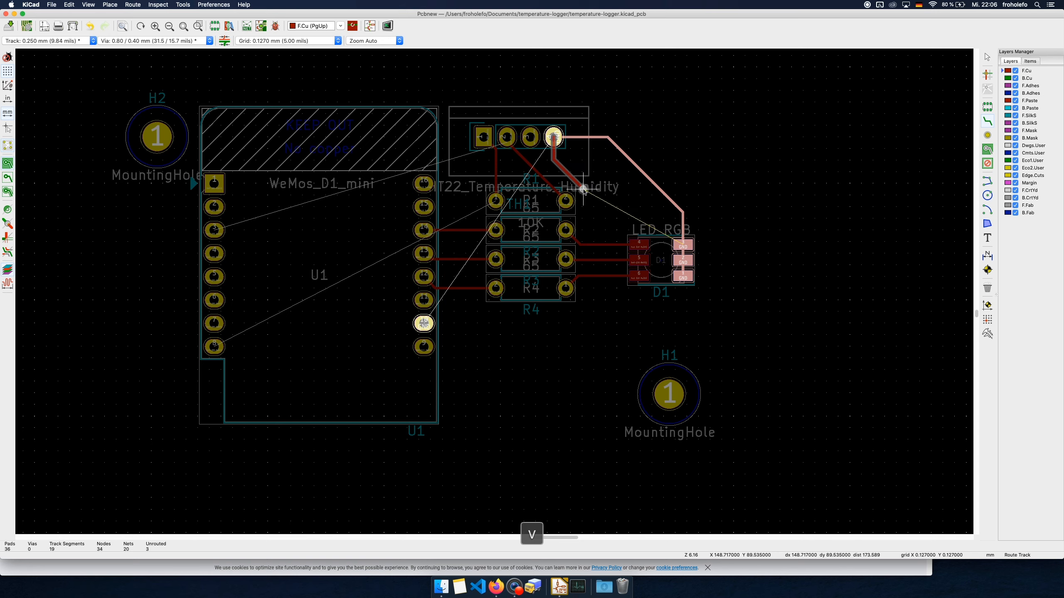
key("Escape")
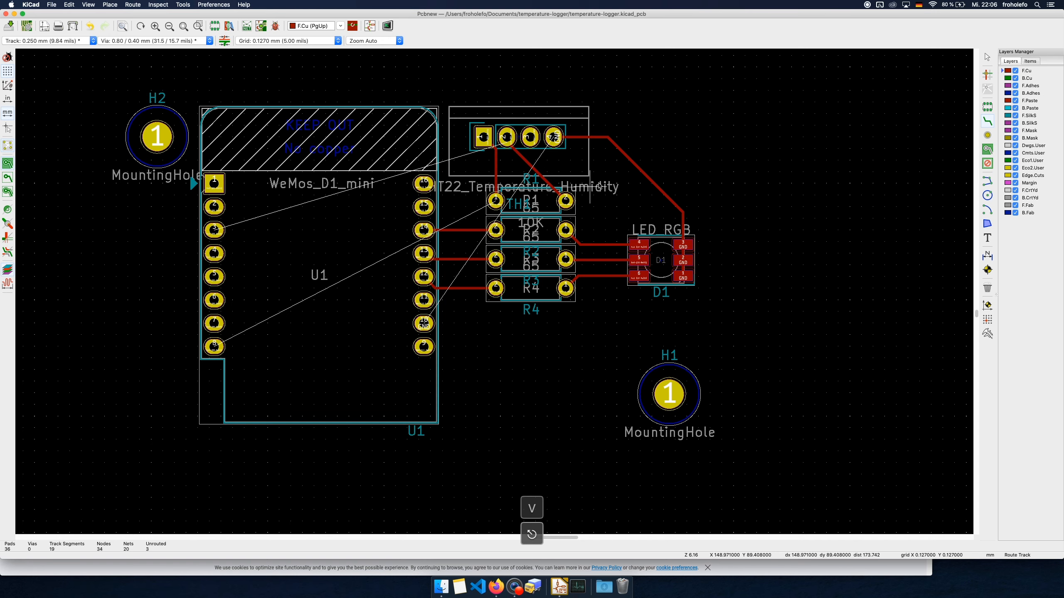
Route a GND track on B.Cu from DHT22 pin 4 to U1 pin 10
left_click(1031, 80)
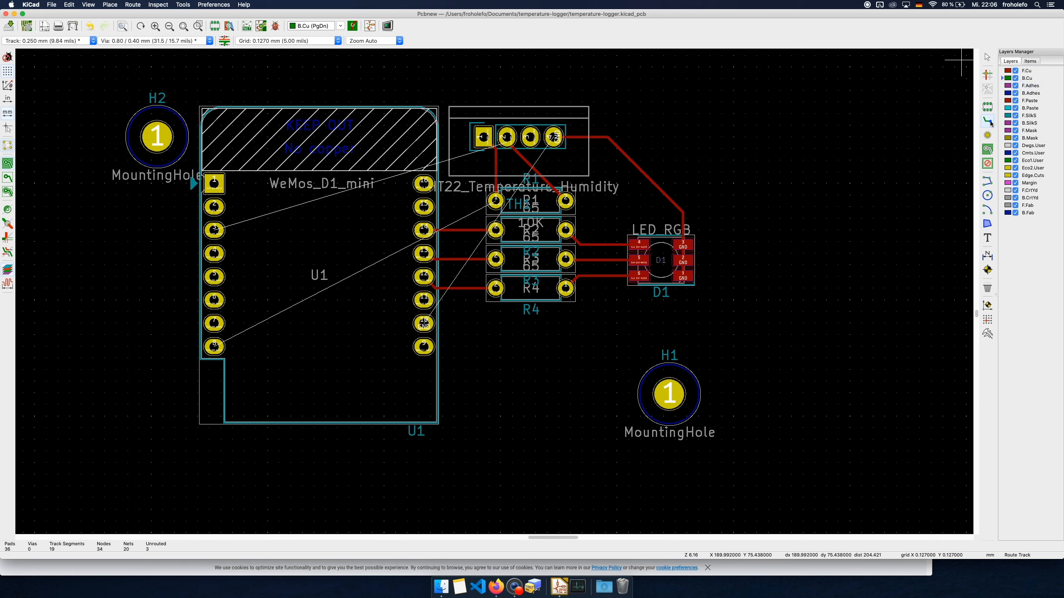
left_click(990, 121)
left_click(553, 138)
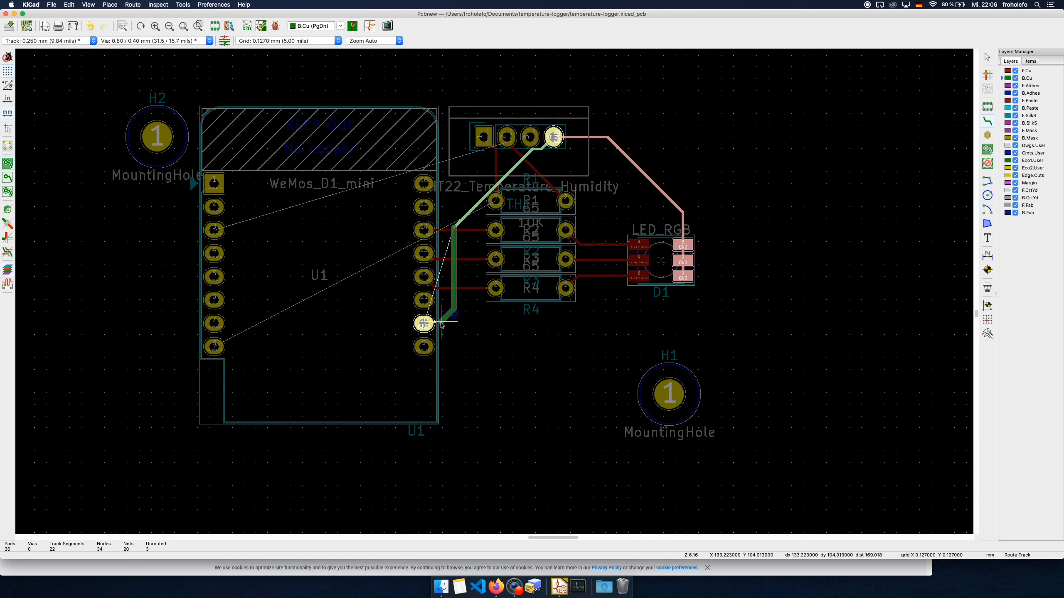
left_click(425, 323)
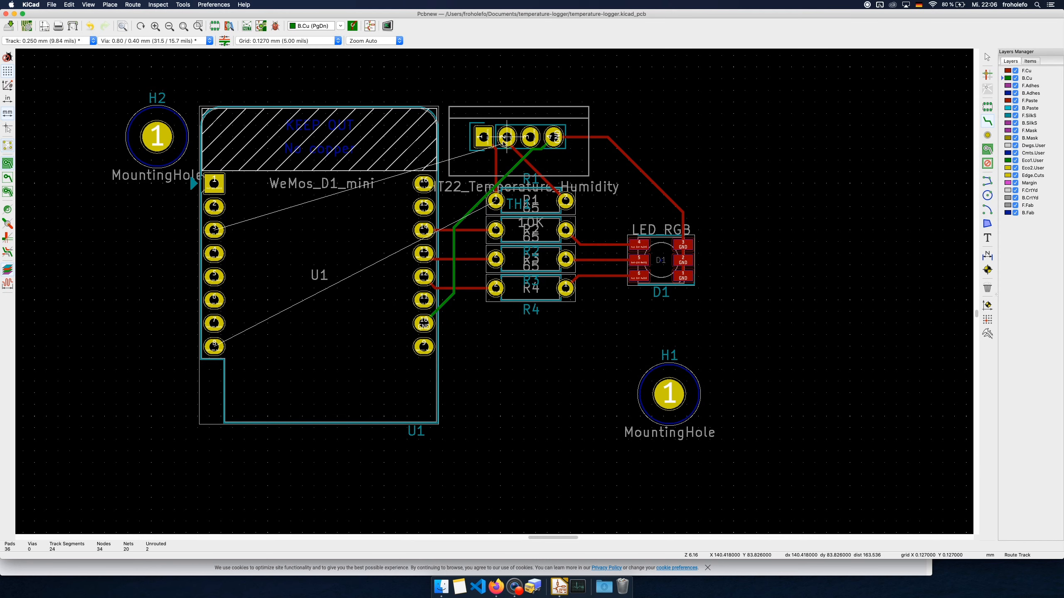
Route a track from DHT22 pin 2 on B.Cu to a via inside the U1 outline, continuing on F.Cu to U1 pin 3
left_click(507, 137)
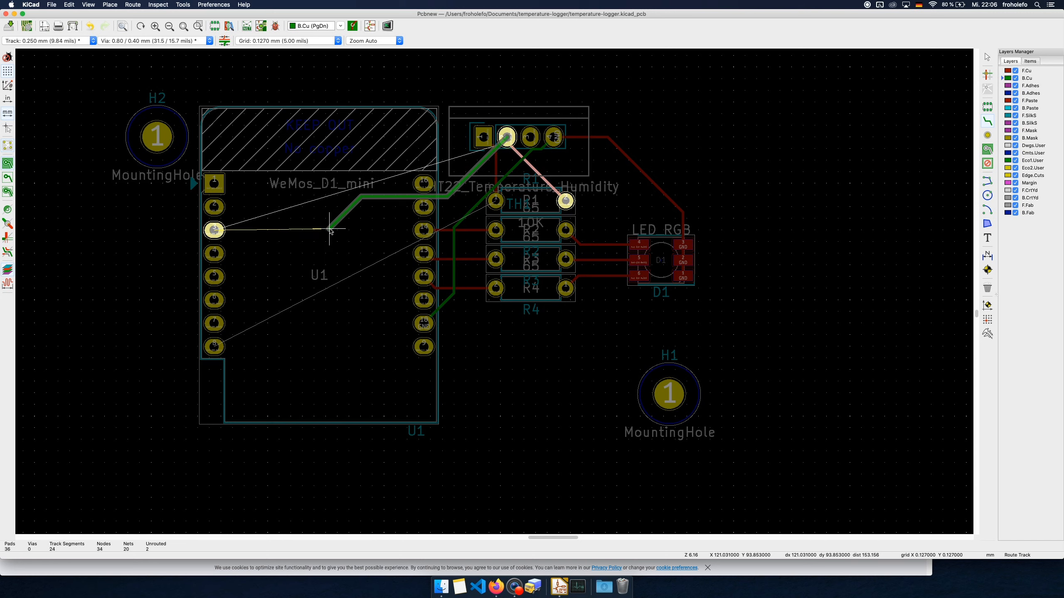
key("v")
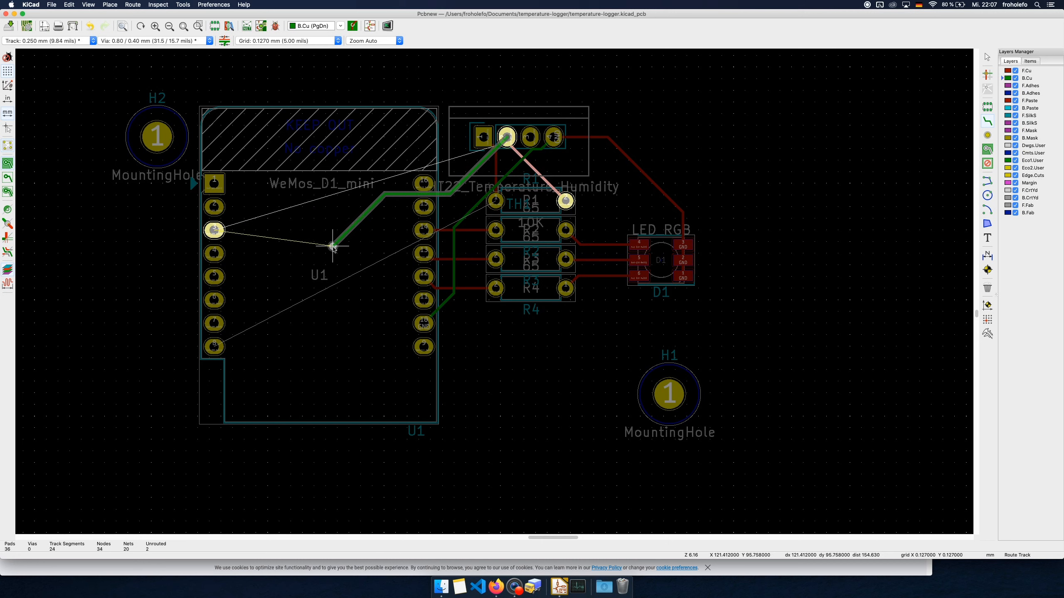
left_click(333, 246)
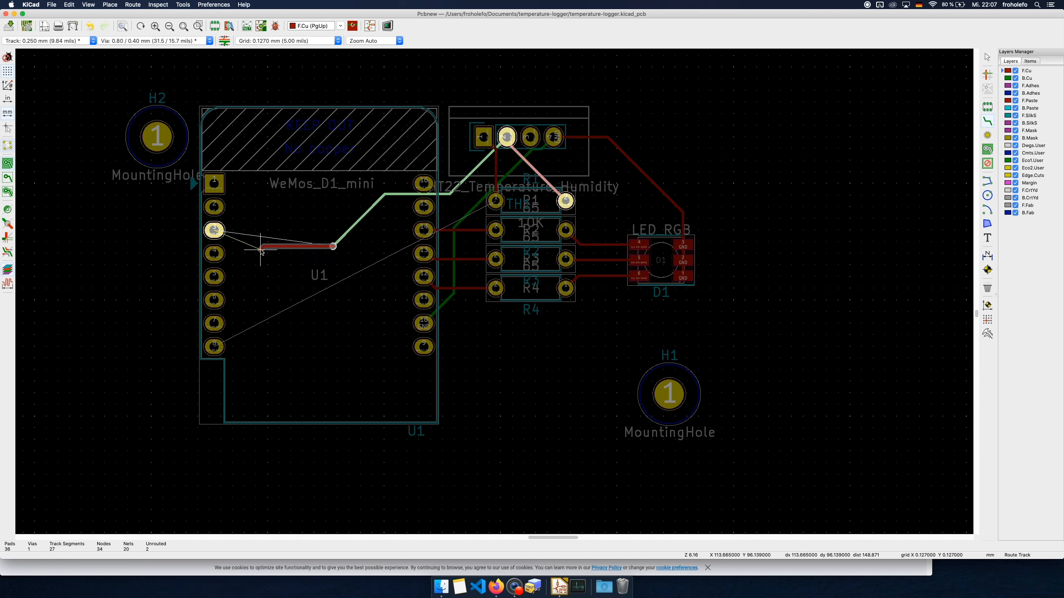
left_click(266, 260)
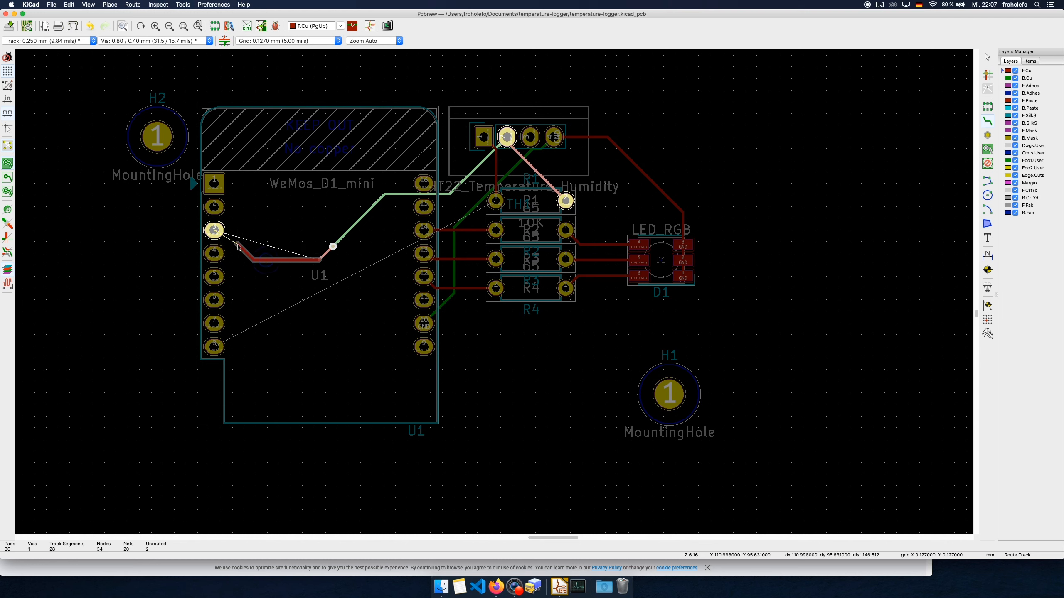
left_click(214, 230)
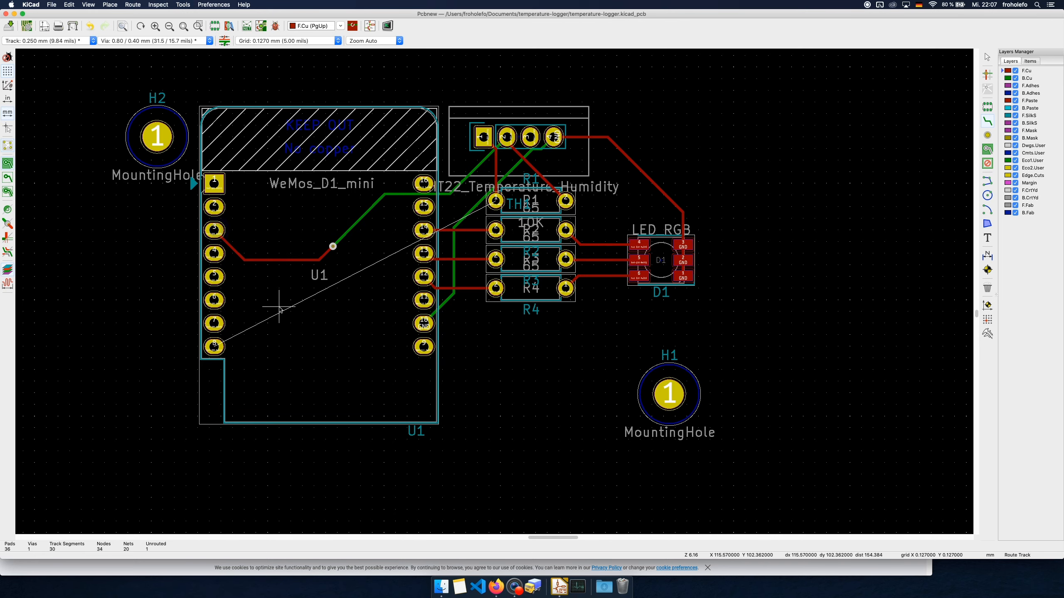
Route an F.Cu track from R1 pad 1 to U1 pin 8 and leave track routing
left_click(494, 202)
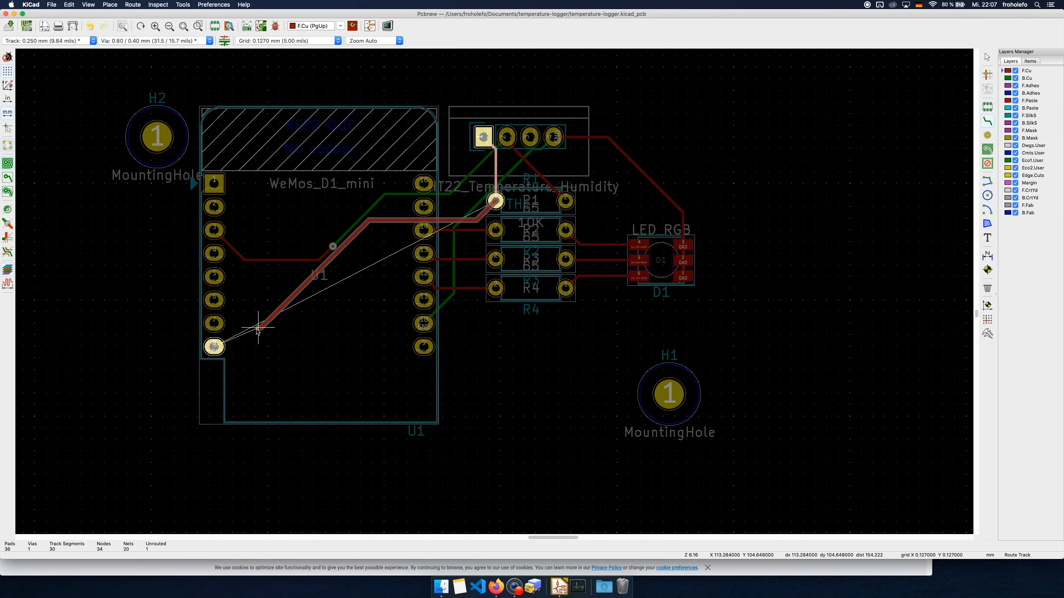
left_click(214, 347)
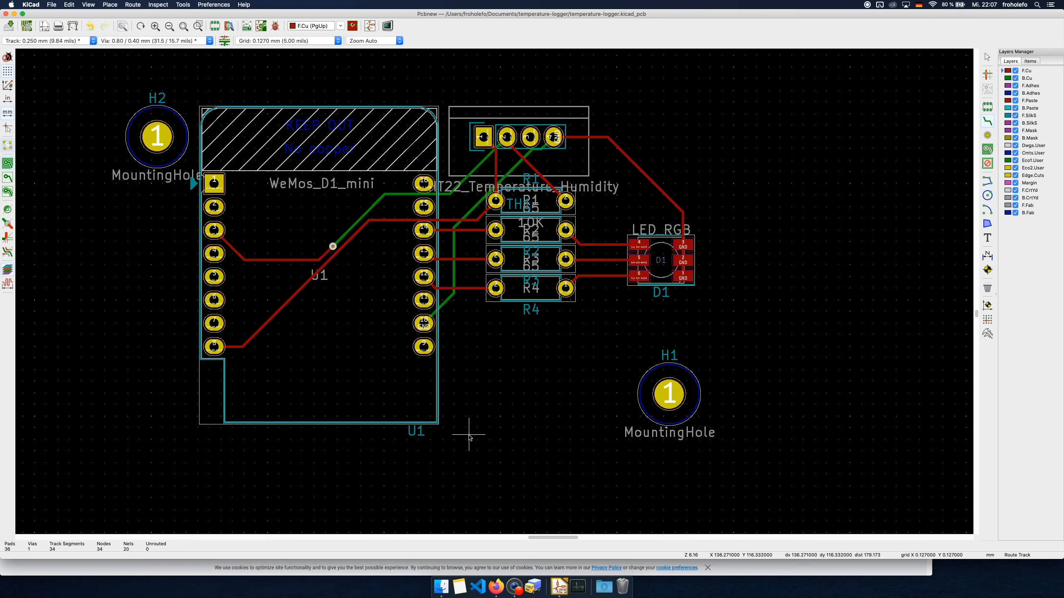
key("F4")
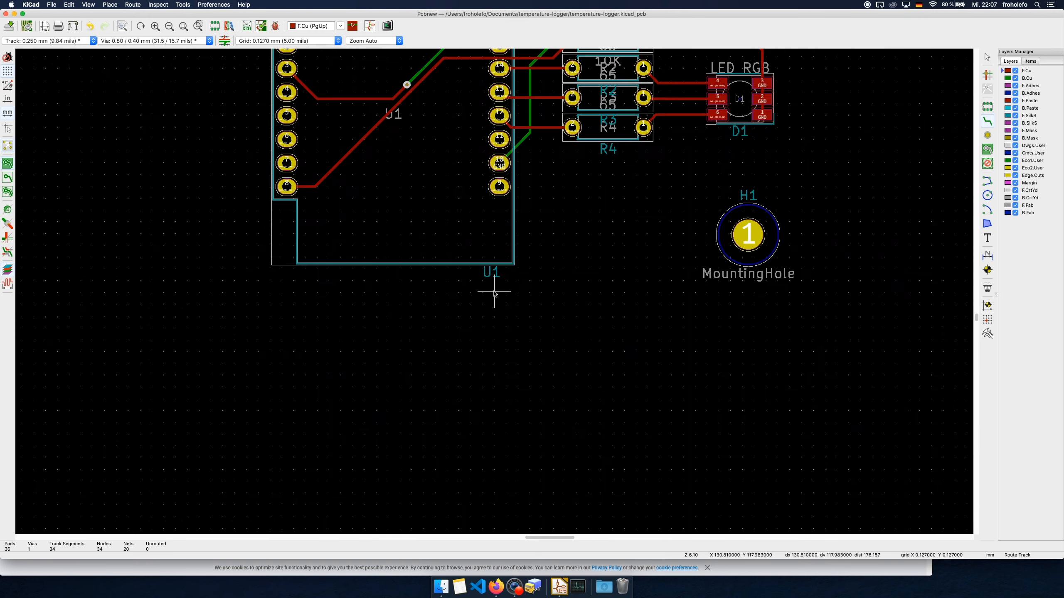
scroll(496, 259, "up", 3)
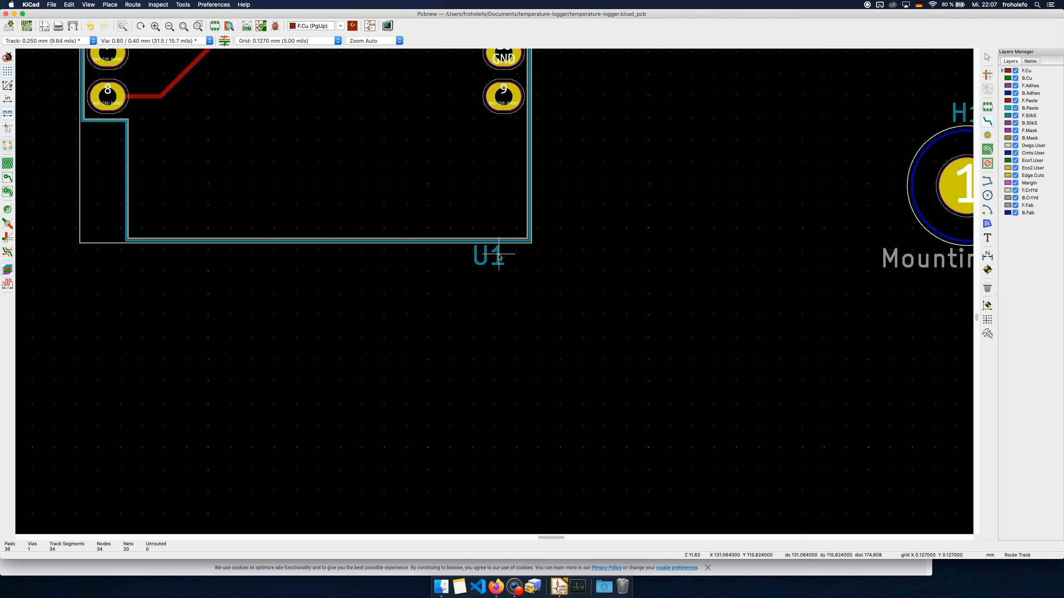
key("Escape")
Change the silkscreen reference text of the WeMos footprint U1 to "Arduino"
left_click(499, 261)
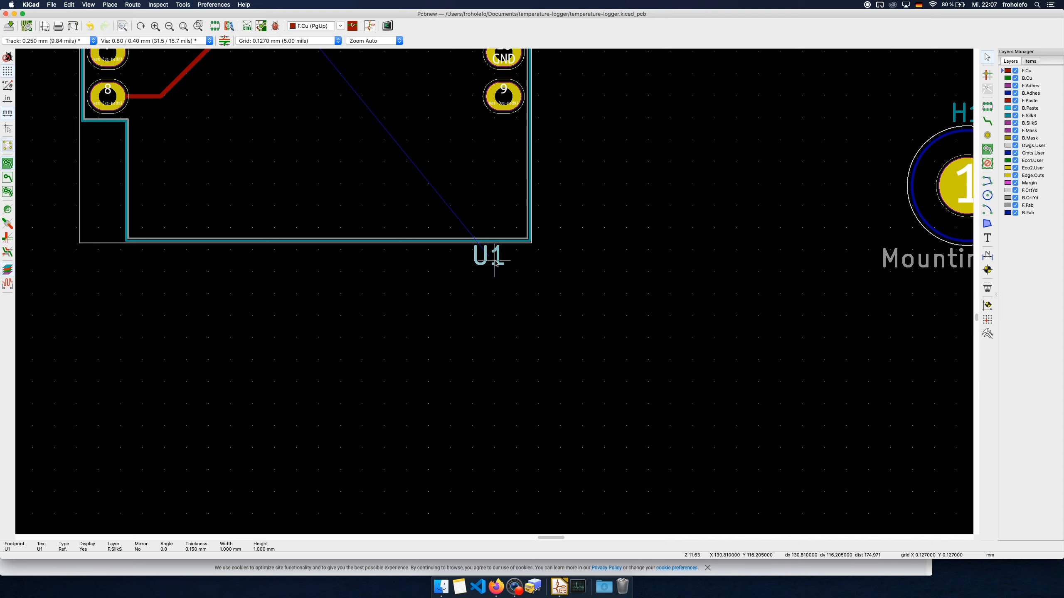
key("e")
key("BackSpace")
key("BackSpace")
key("BackSpace")
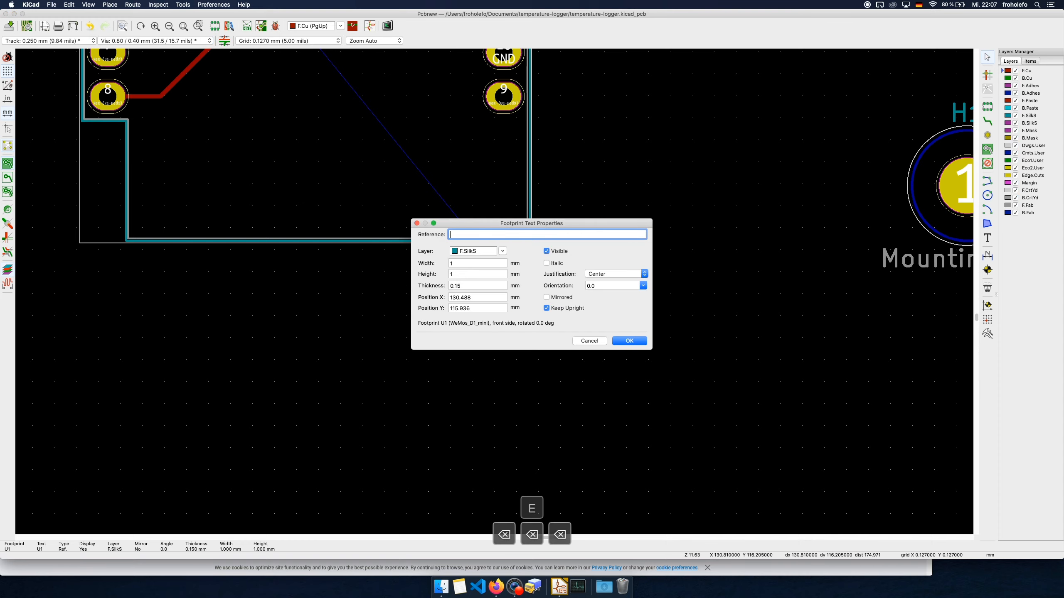
type("Ardu")
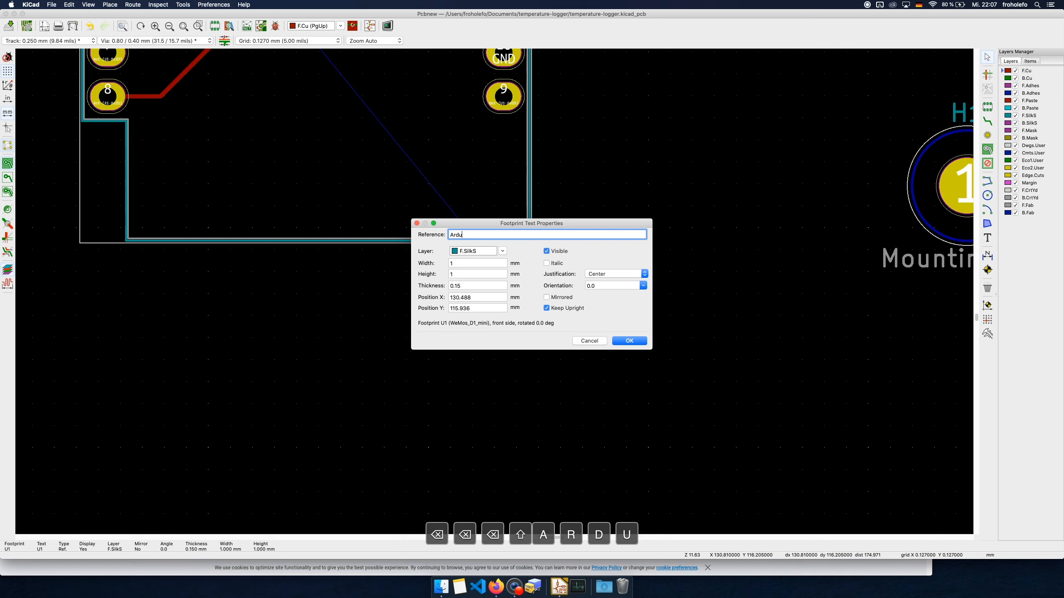
type("ino")
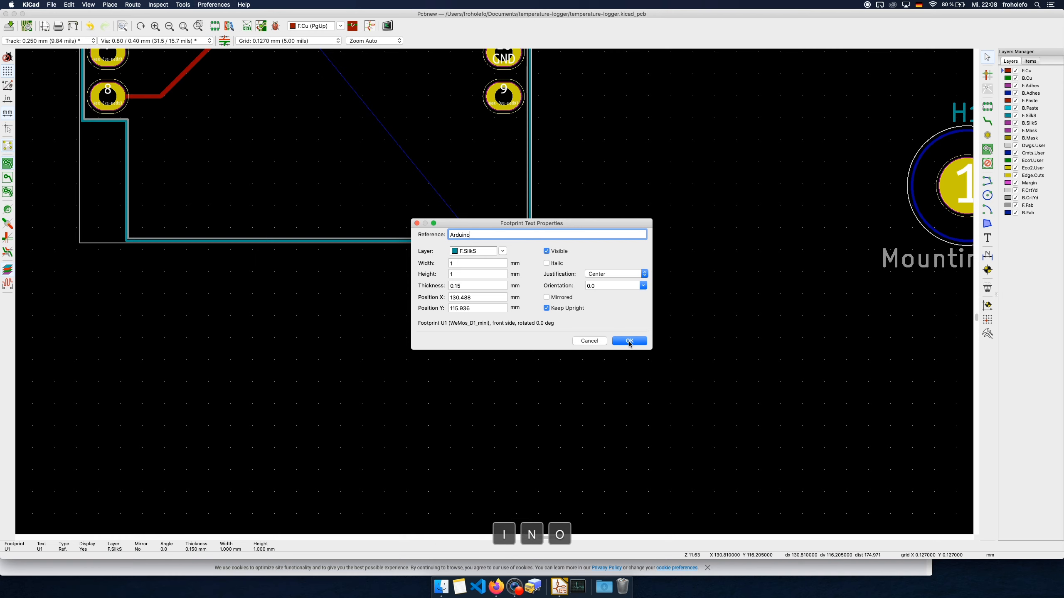
left_click(629, 342)
Hide the H1 reference text above the mounting hole below the LED
middle_click_drag(659, 252, 608, 378)
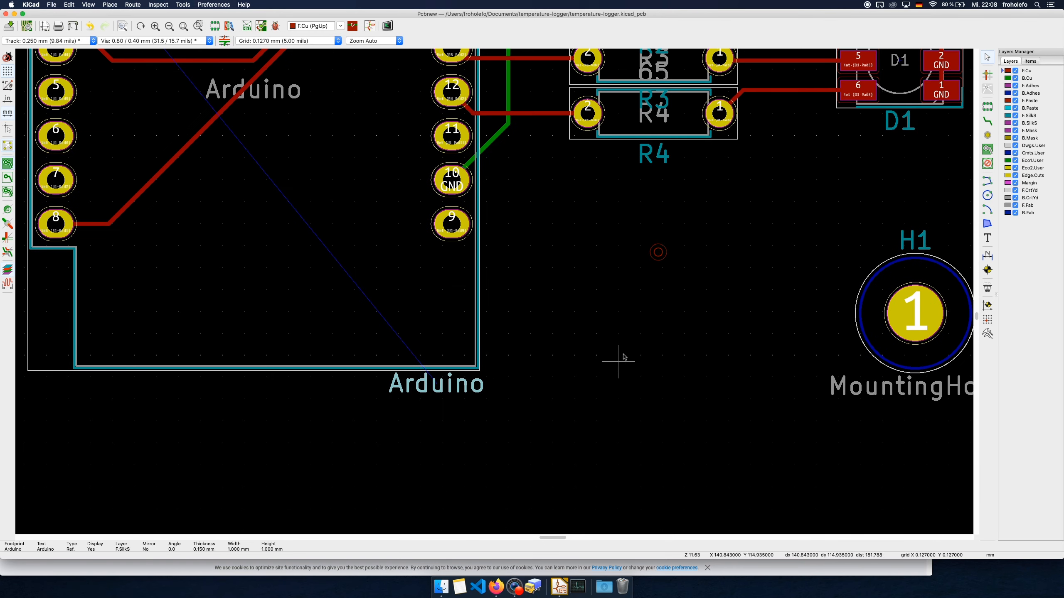
scroll(628, 346, "down", 1)
middle_click_drag(700, 173, 458, 282)
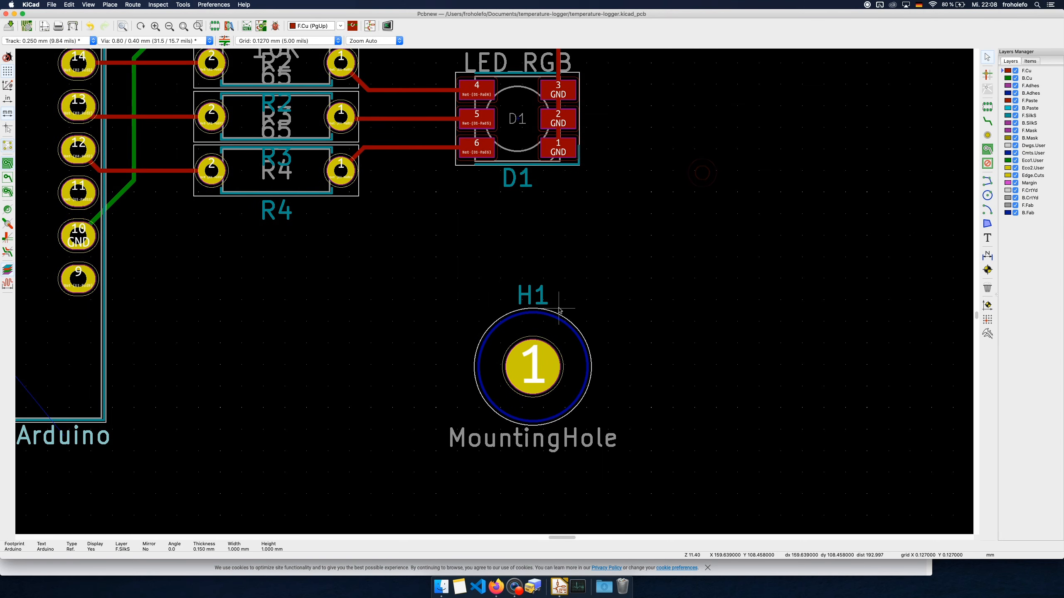
scroll(535, 301, "up", 1)
scroll(534, 301, "down", 1)
scroll(534, 300, "up", 3)
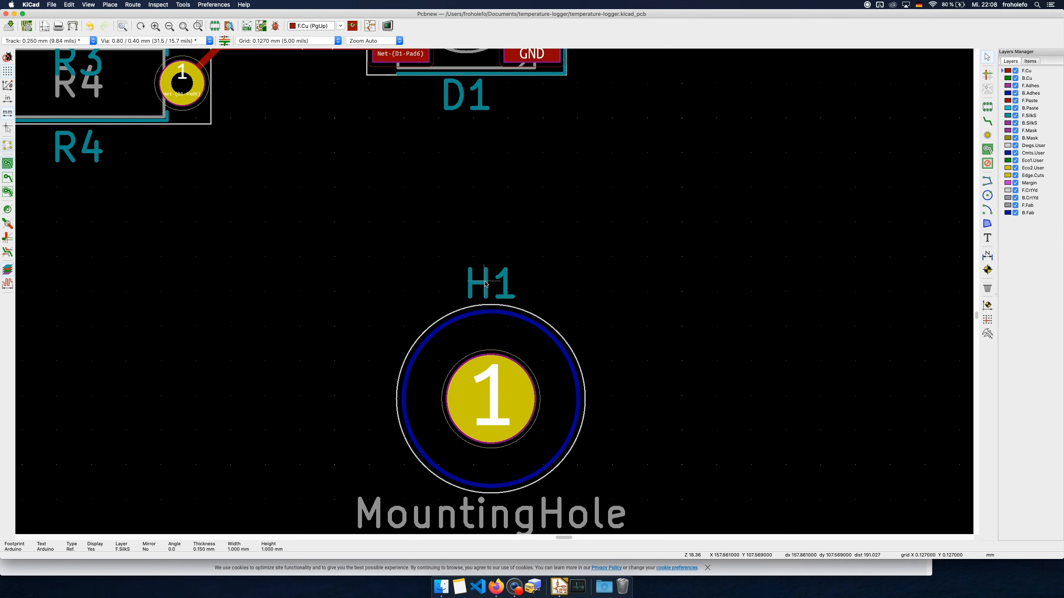
left_click(485, 283)
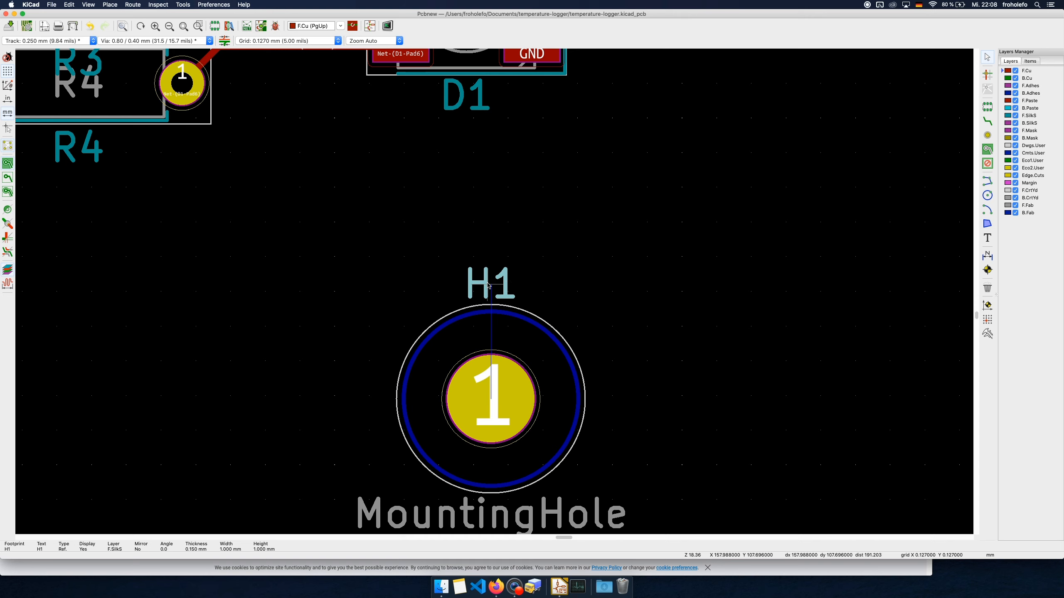
key("e")
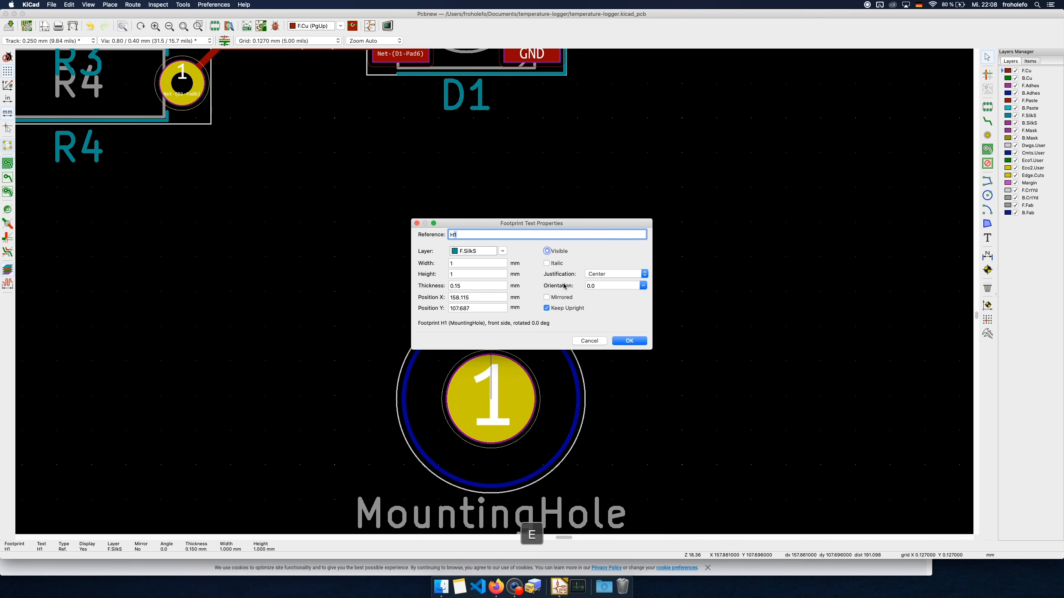
left_click(630, 341)
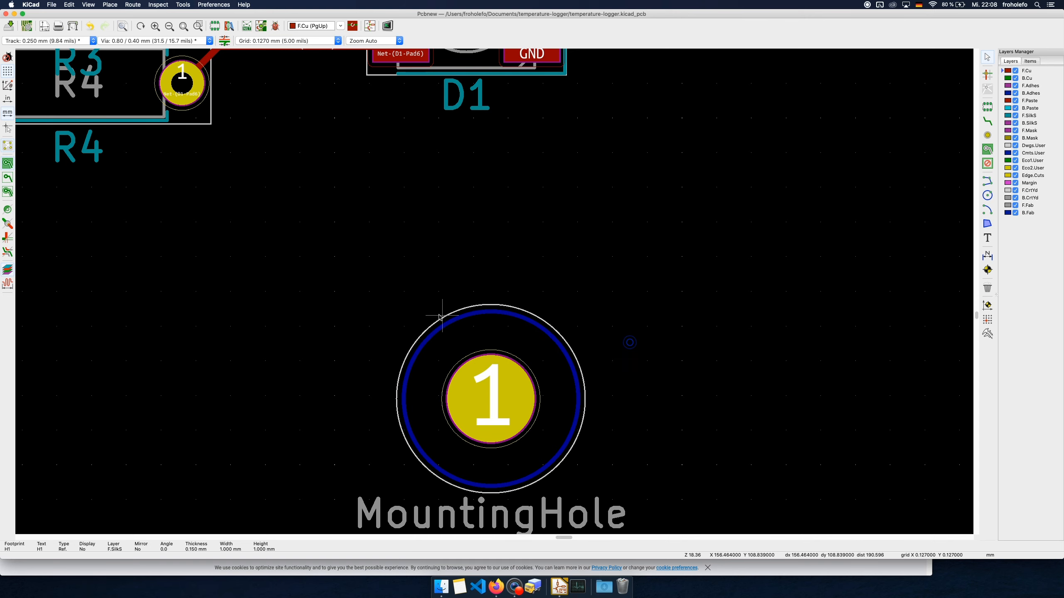
Hide the H2 reference text of the mounting hole beside the WeMos module
scroll(439, 304, "down", 5)
scroll(166, 263, "up", 1)
middle_click_drag(165, 261, 214, 327)
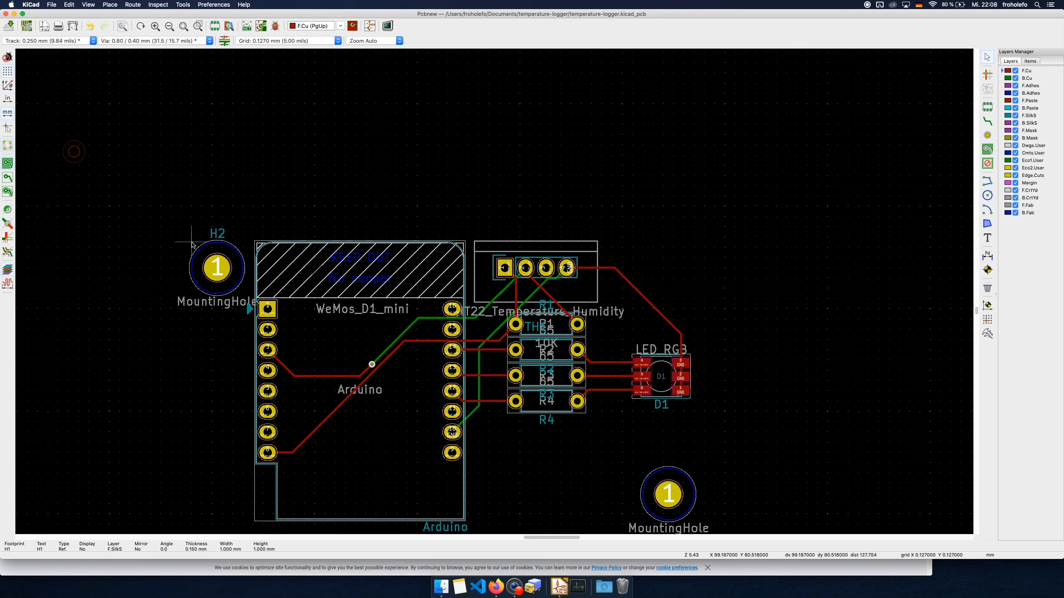
scroll(190, 242, "up", 2)
scroll(540, 285, "up", 4)
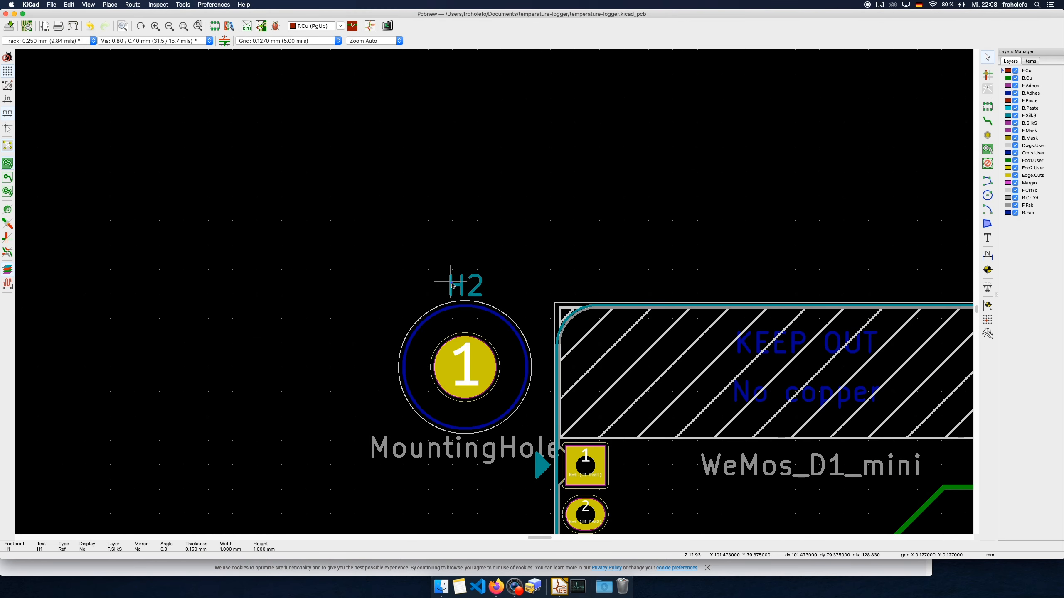
left_click(452, 288)
key("e")
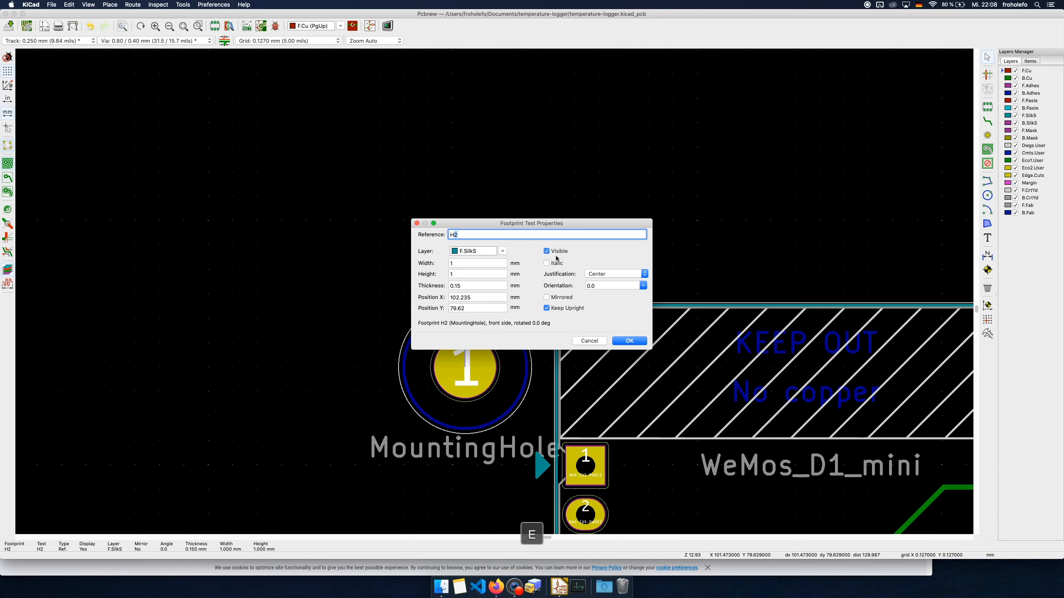
left_click(629, 341)
Change the silkscreen reference text of the RGB LED footprint D1 to "LED"
scroll(494, 294, "down", 5)
scroll(494, 294, "right", 6)
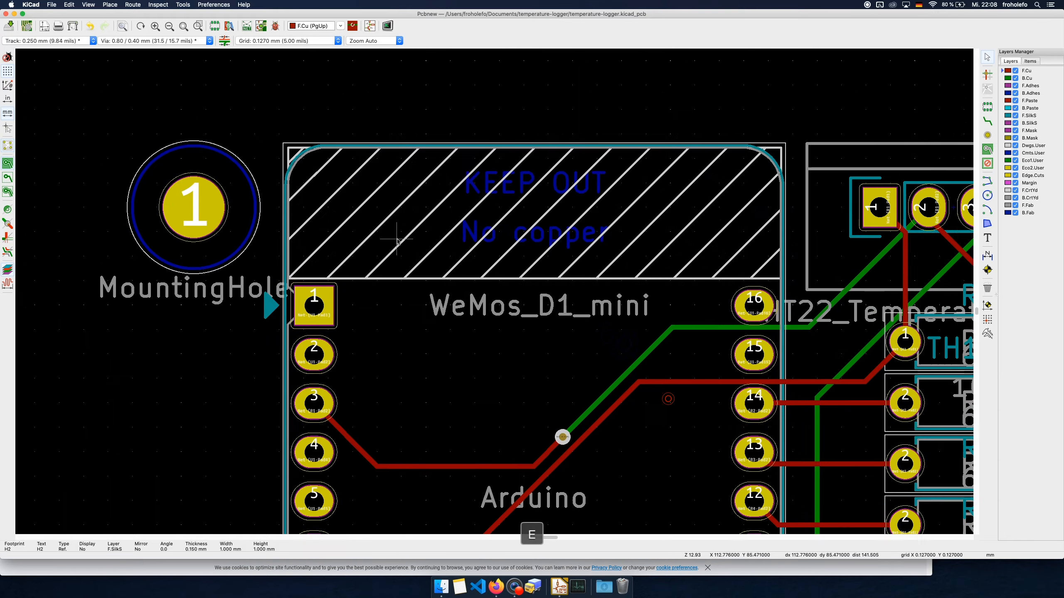
scroll(494, 294, "up", 4, "ctrl")
scroll(494, 294, "down", 8, "ctrl")
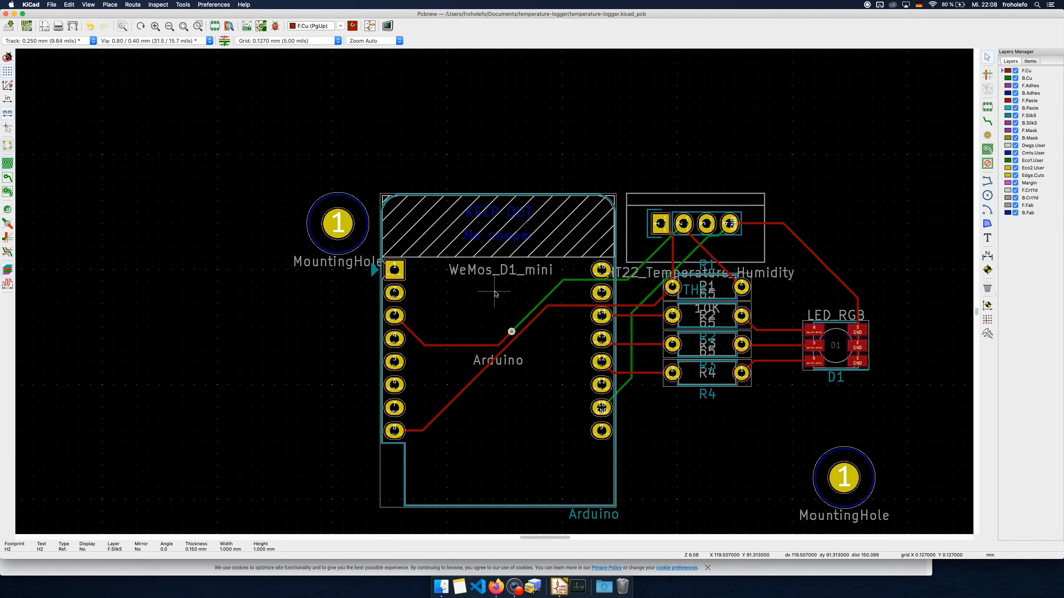
middle_click_drag(730, 437, 607, 403)
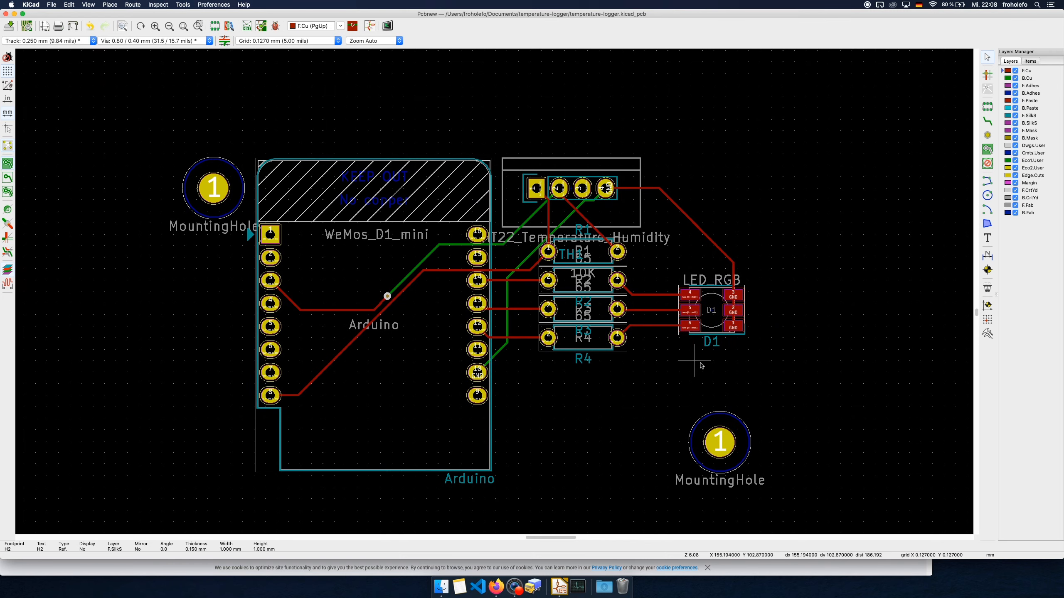
middle_click_drag(704, 361, 496, 286)
scroll(465, 271, "down", 2, "ctrl")
scroll(490, 278, "up", 7, "ctrl")
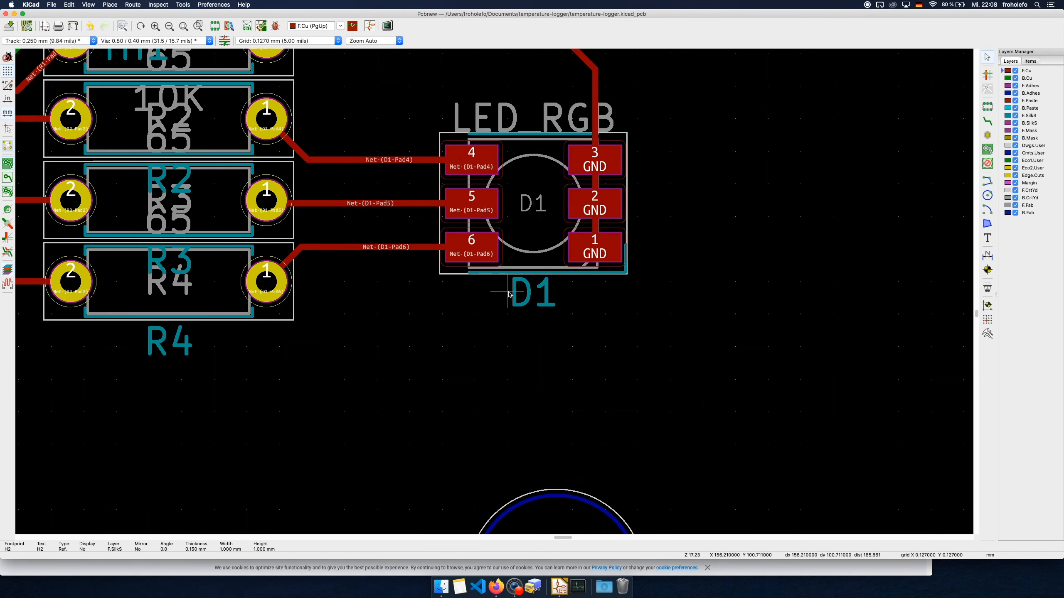
left_click(515, 298)
key("e")
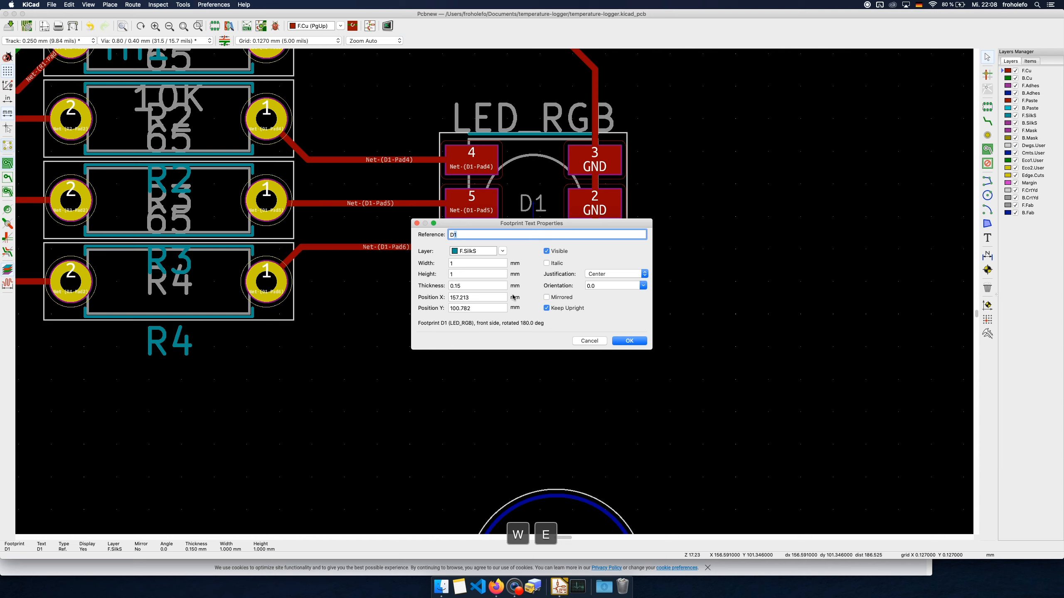
key("BackSpace")
key("BackSpace")
key("BackSpace")
key("BackSpace")
type("LED")
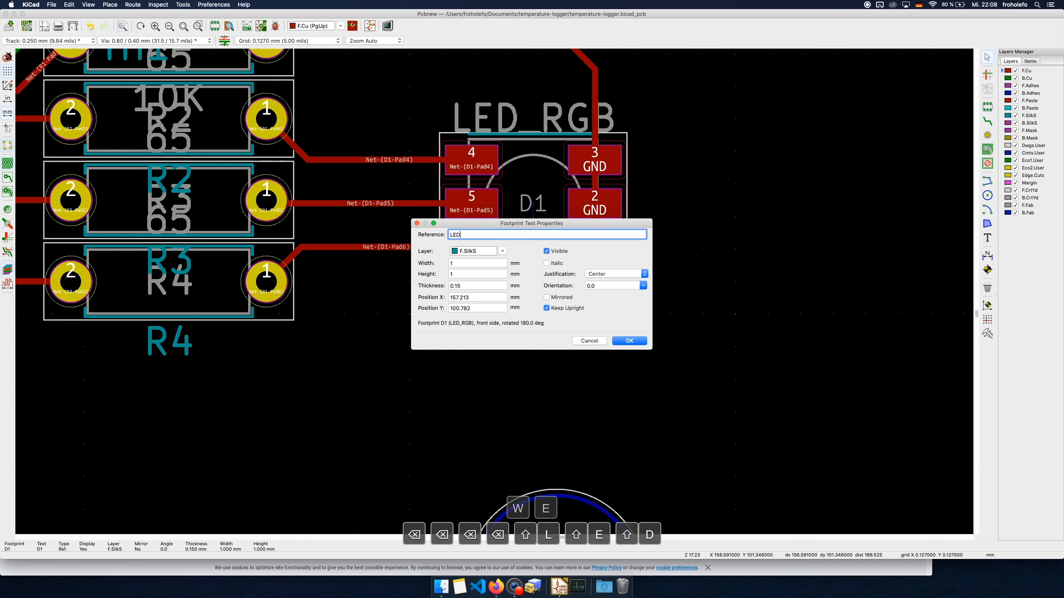
left_click(631, 342)
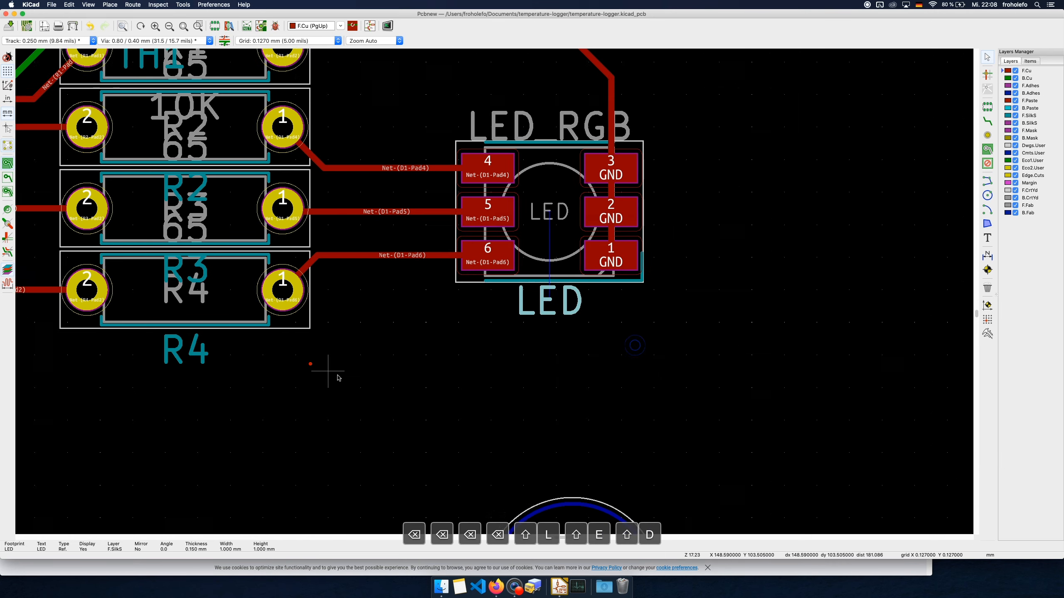
Move the R4 silkscreen reference text from below the resistor into the centre of its body
middle_click_drag(326, 373, 603, 468)
left_click(464, 437)
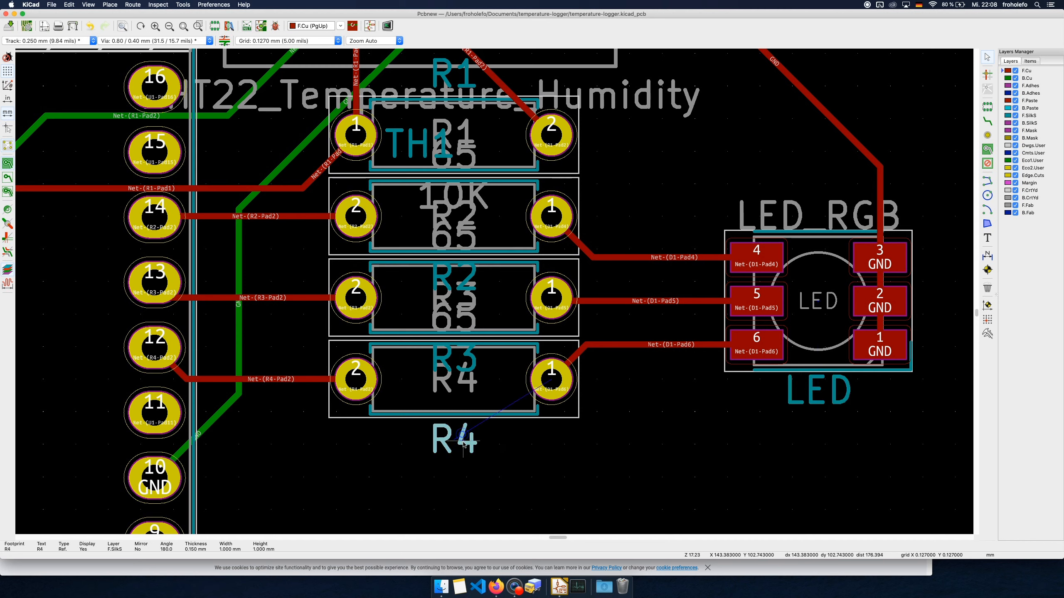
key("BackSpace")
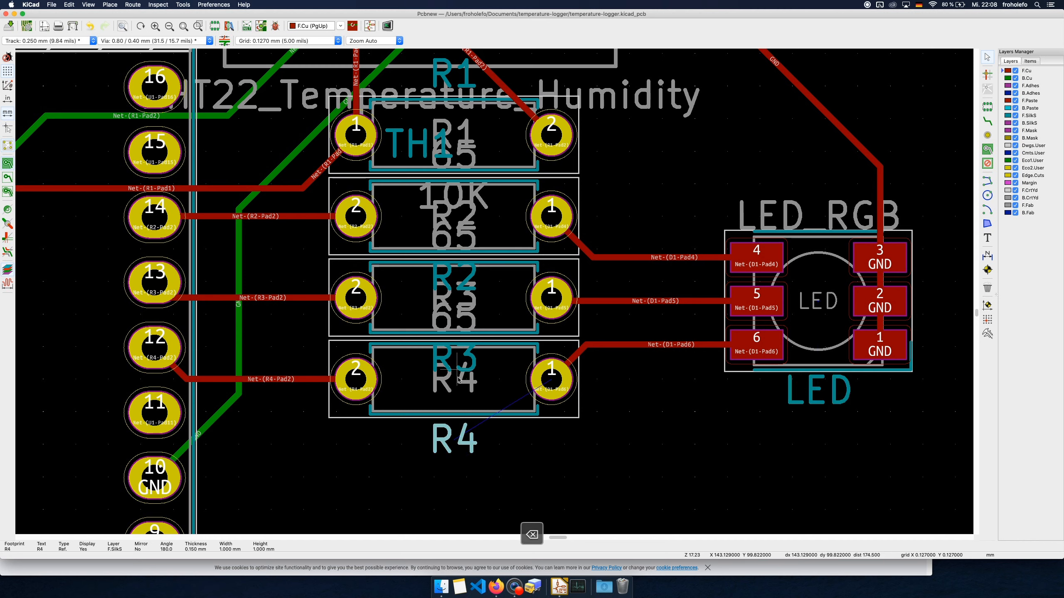
key("m")
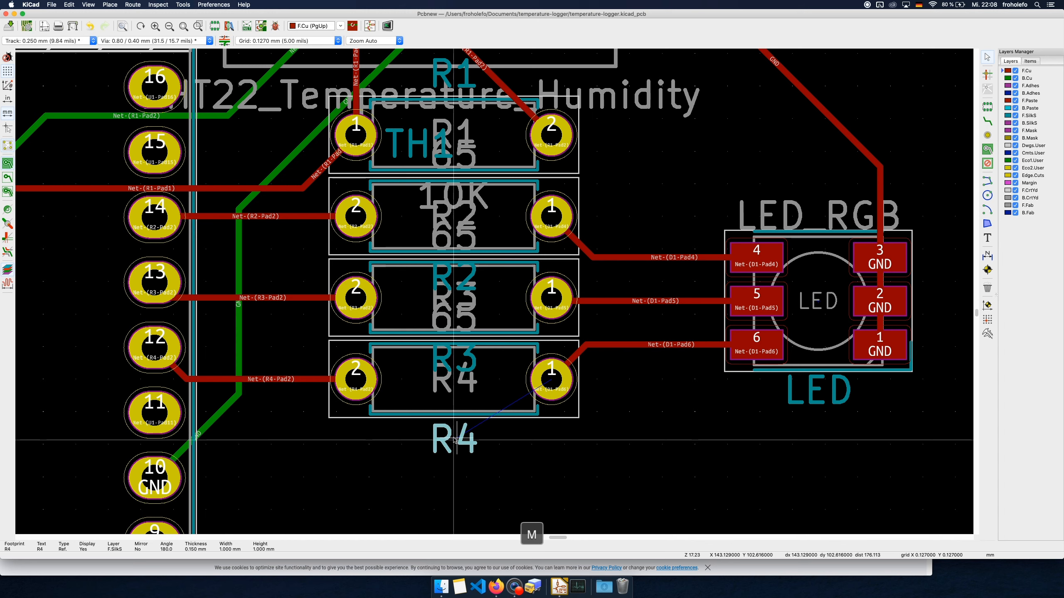
left_click(455, 382)
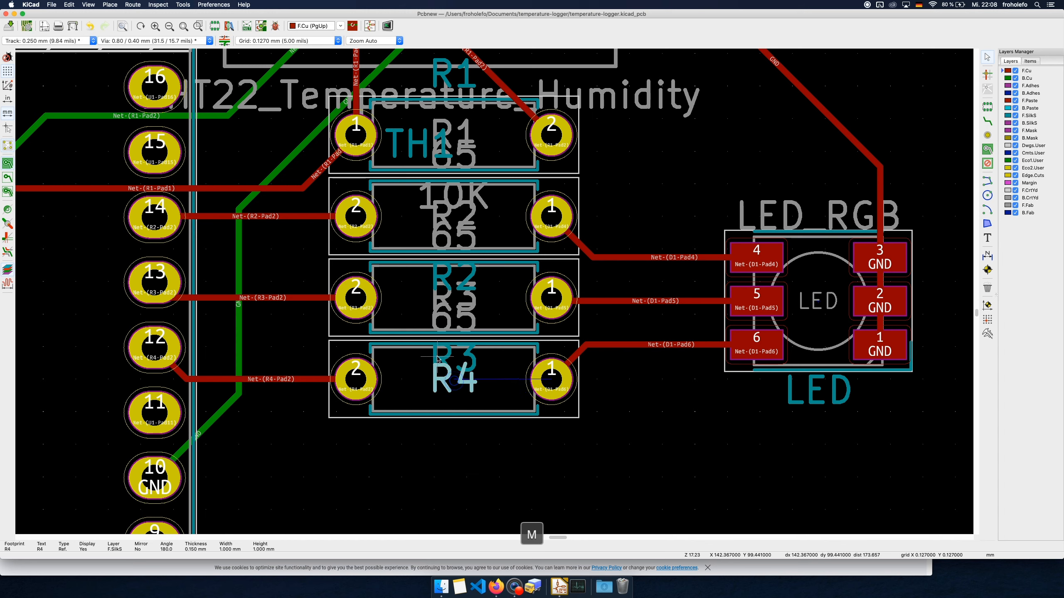
Move the R3 and R2 silkscreen reference texts into the centres of their own resistor bodies
left_click(453, 358)
key("m")
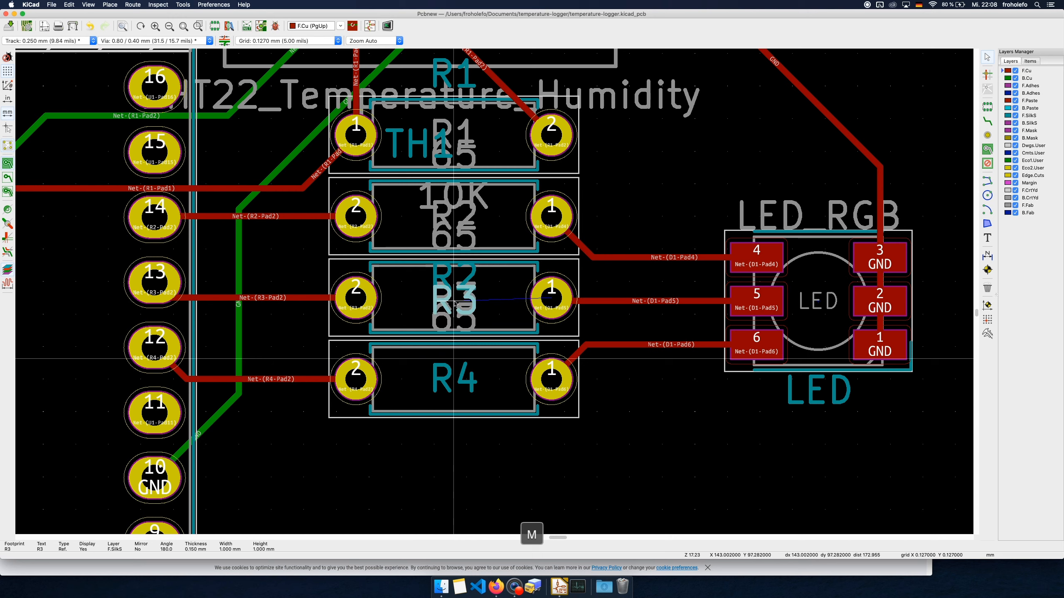
left_click(454, 299)
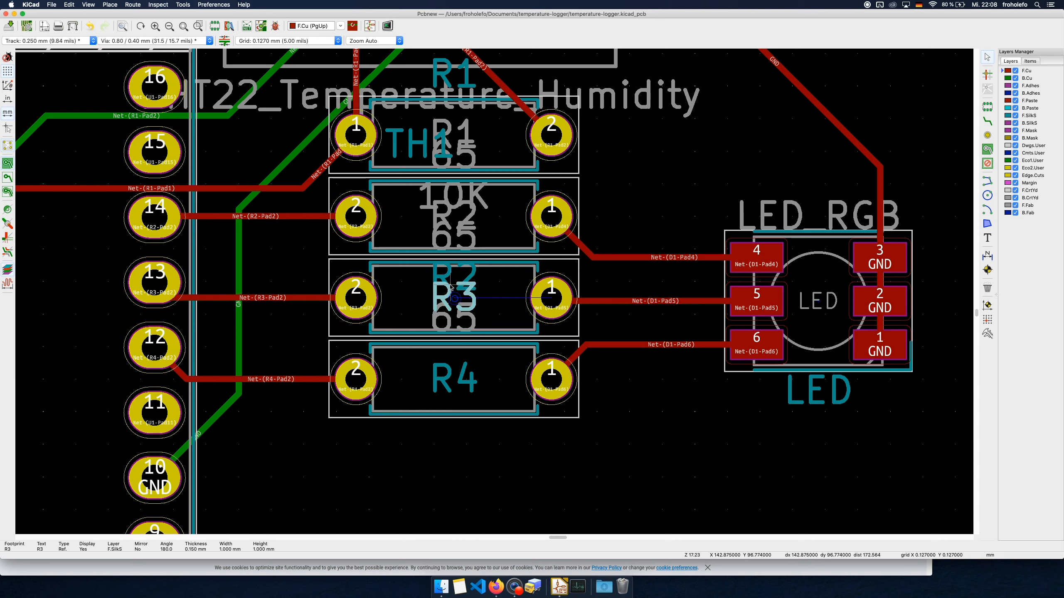
left_click(454, 274)
key("m")
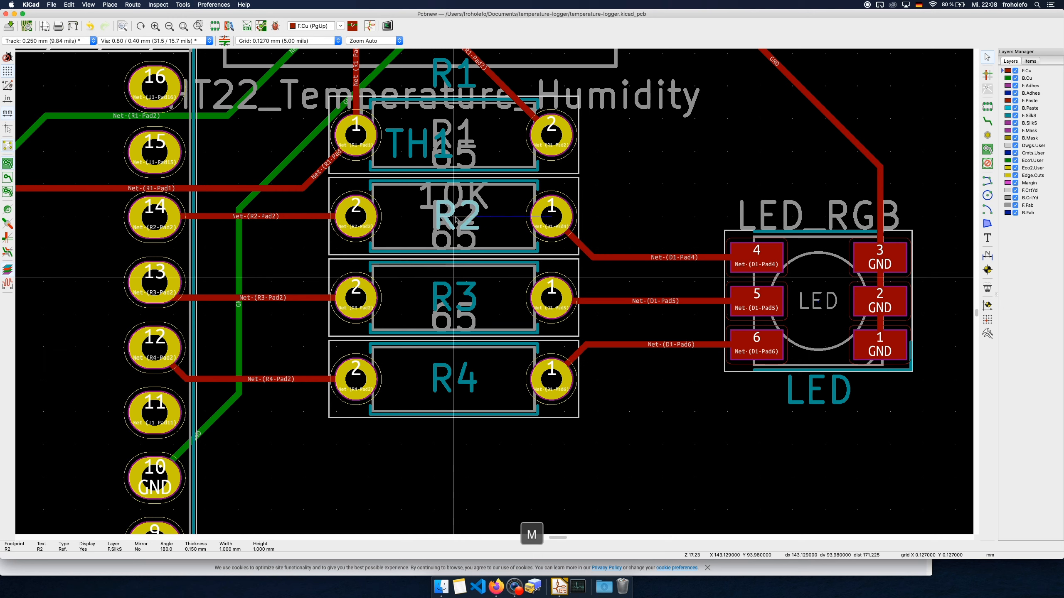
left_click(456, 219)
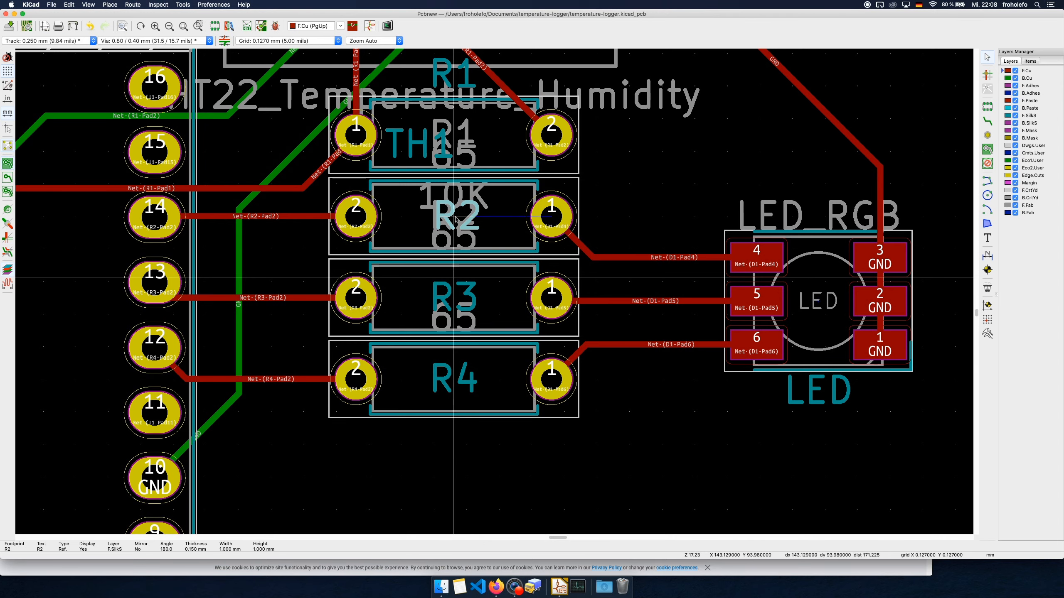
Move the TH1 reference text below the temperature sensor's pads inside its outline, and centre the R1 reference text on its resistor body
scroll(438, 143, "up", 3)
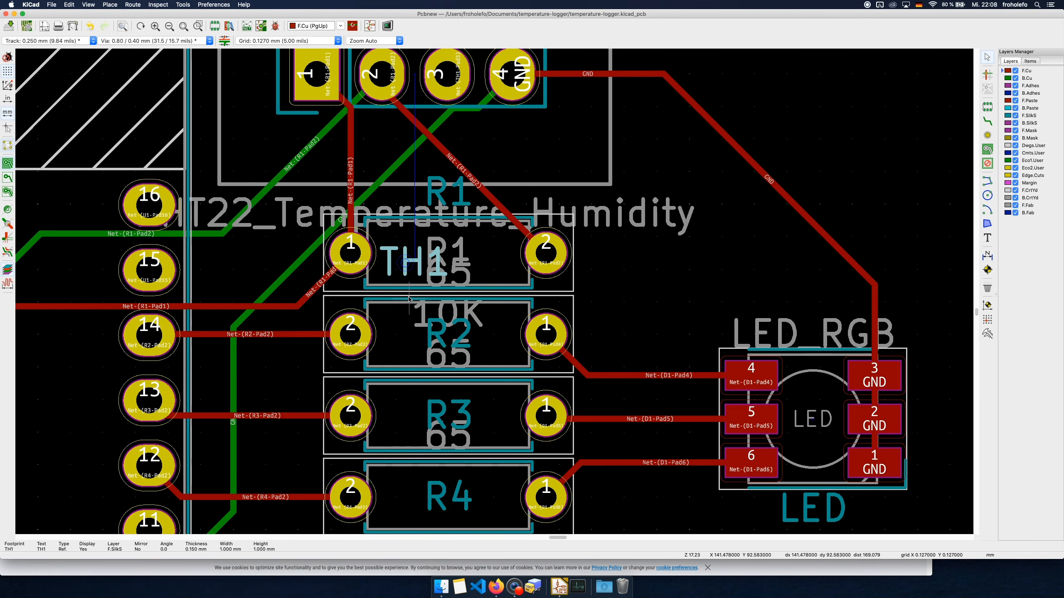
scroll(414, 340, "up", 3)
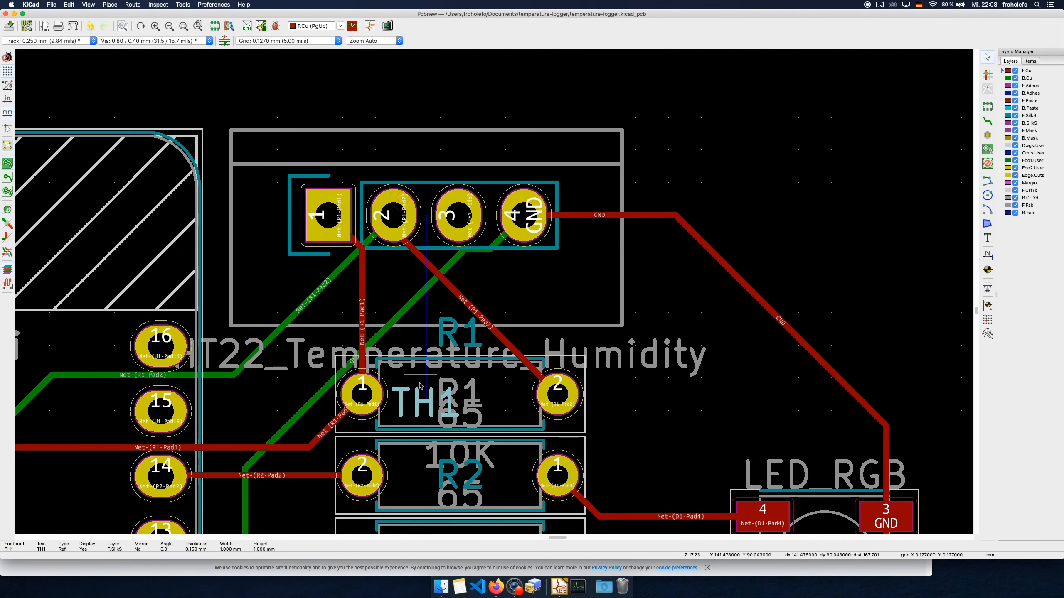
key("m")
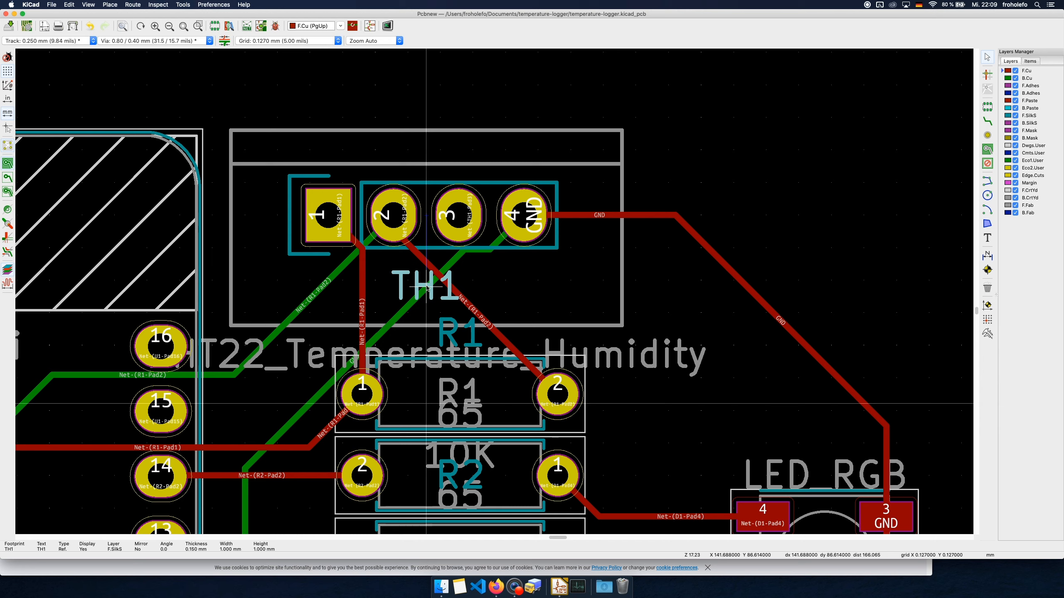
left_click(427, 287)
key("m")
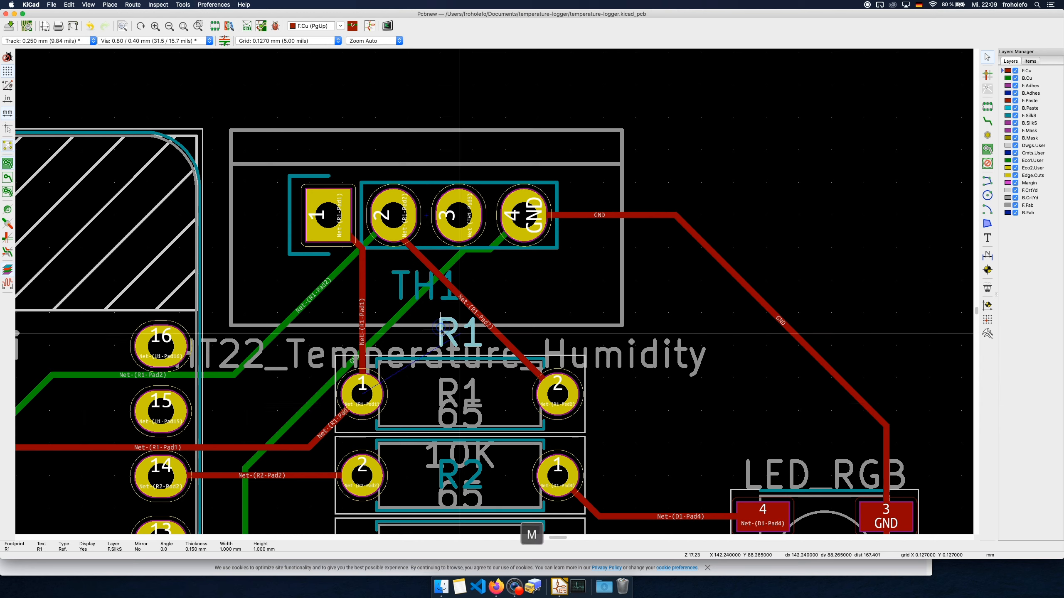
left_click(459, 397)
Change the silkscreen reference text of the temperature sensor footprint TH1 to "DHT22"
left_click(417, 287)
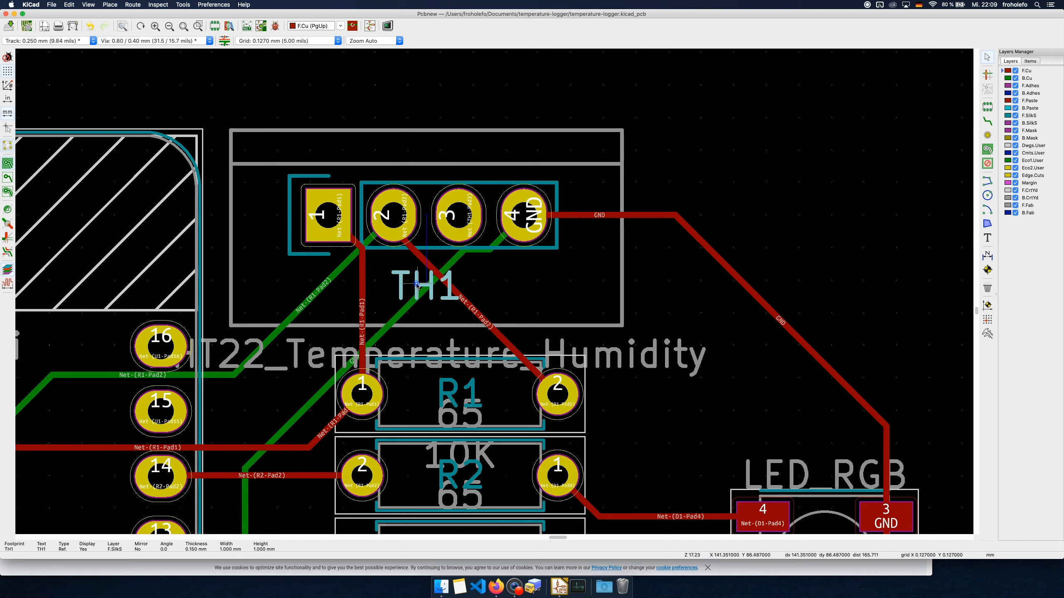
key("e")
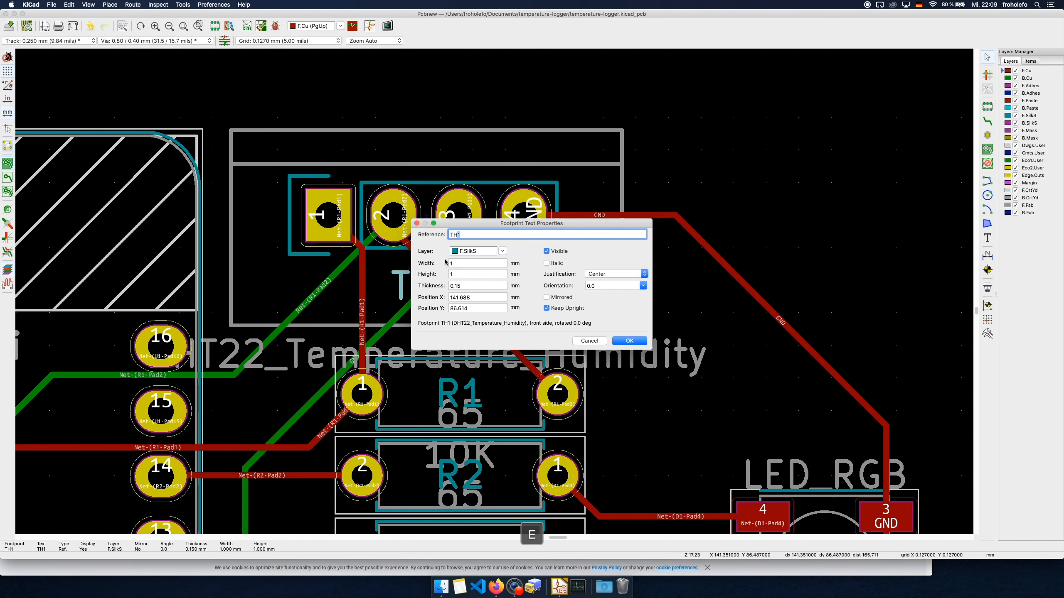
key("BackSpace")
key("BackSpace")
key("BackSpace")
key("BackSpace")
type("DHT")
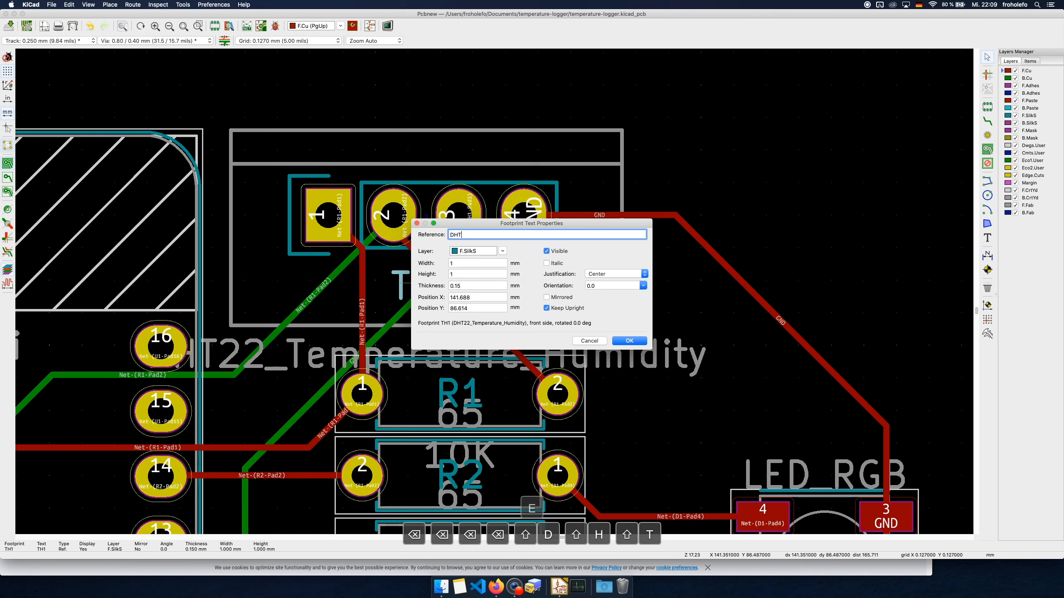
type("22")
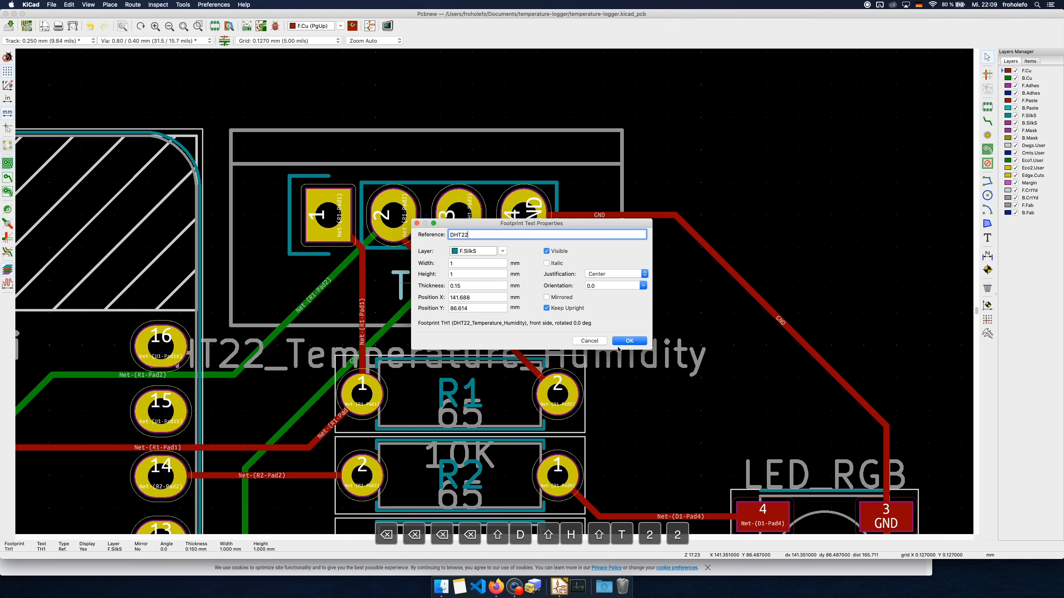
left_click(628, 341)
Draw the upper board edge on Edge.Cuts as a horizontal graphic line about 65 mm long above all footprints, spanning both mounting holes
scroll(480, 405, "down", 5)
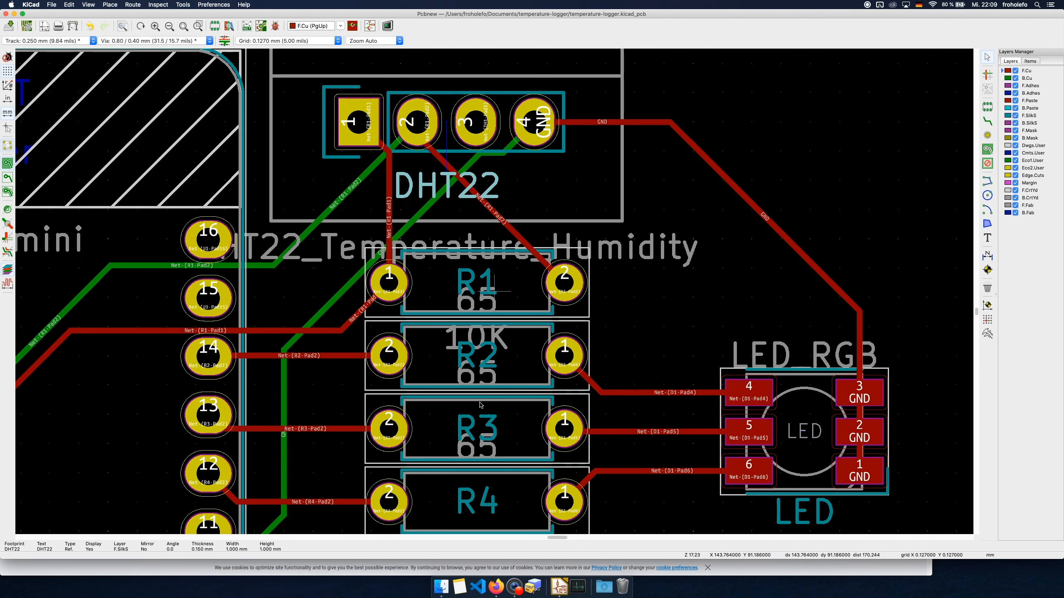
scroll(480, 404, "down", 4)
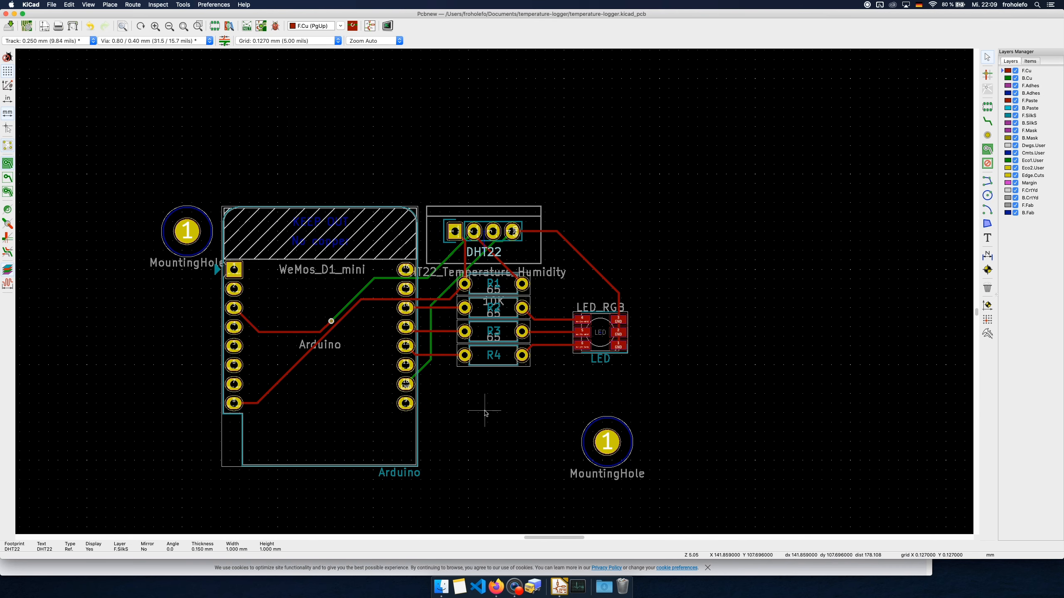
scroll(486, 408, "up", 2)
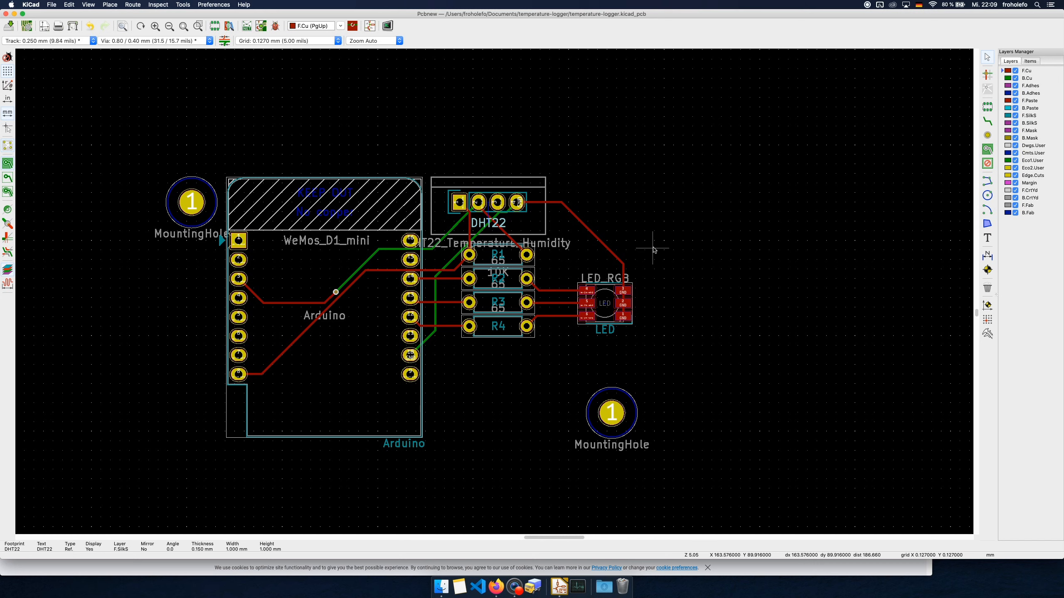
left_click(1038, 176)
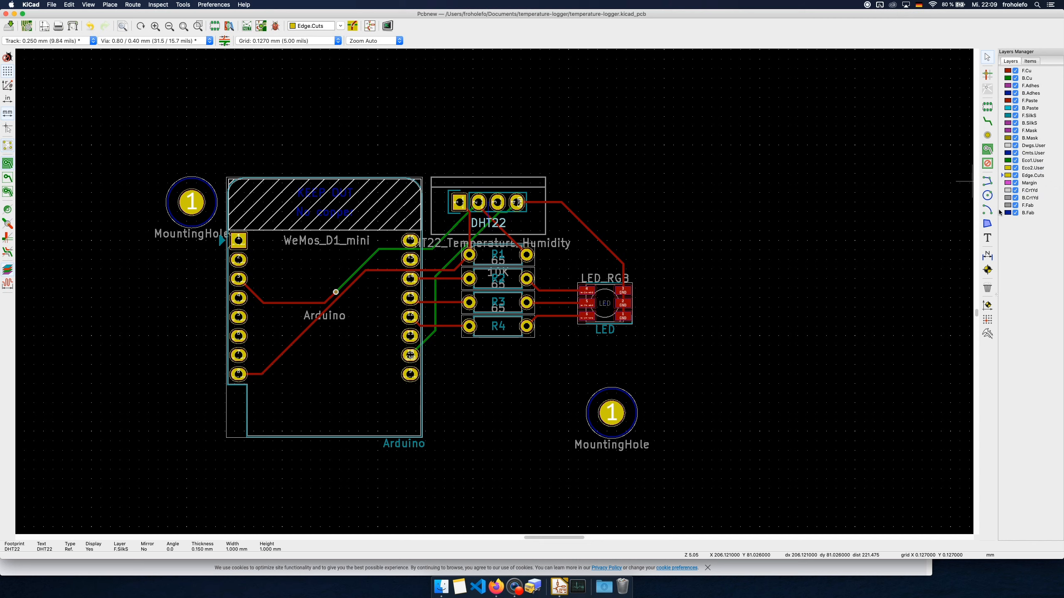
left_click(987, 182)
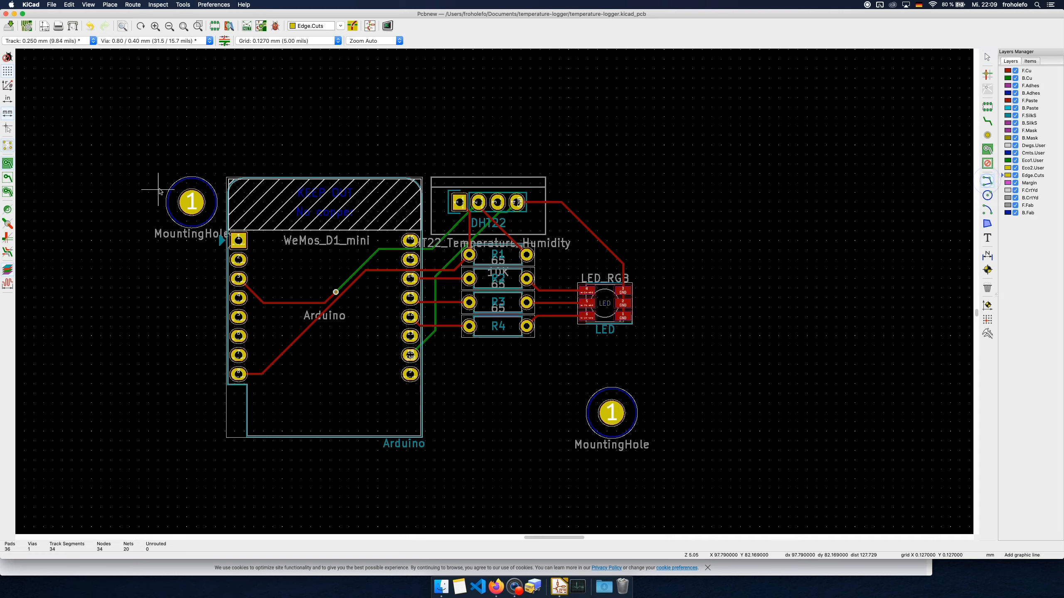
left_click(158, 163)
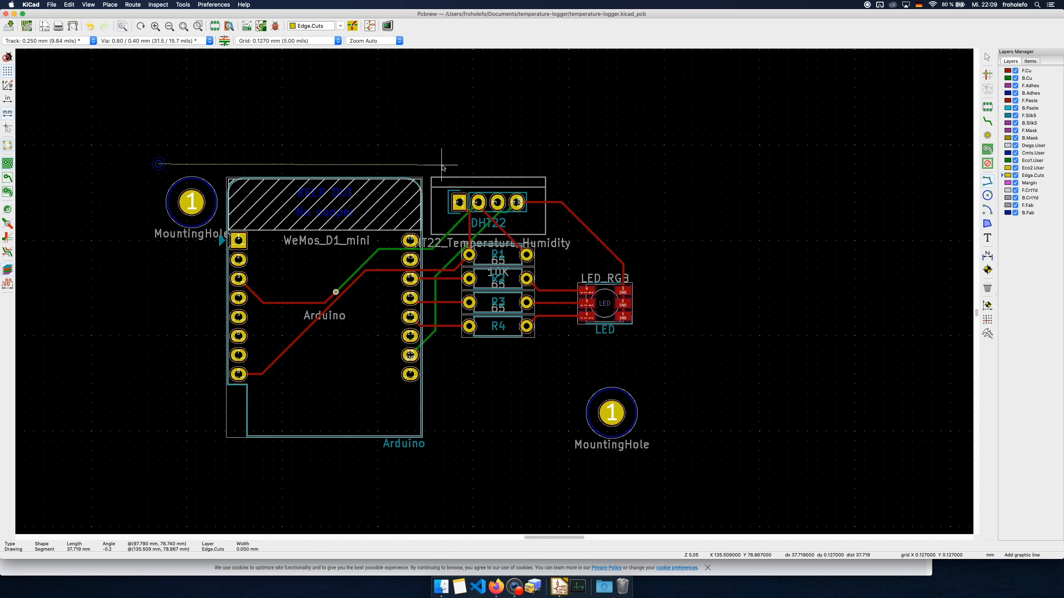
key("super")
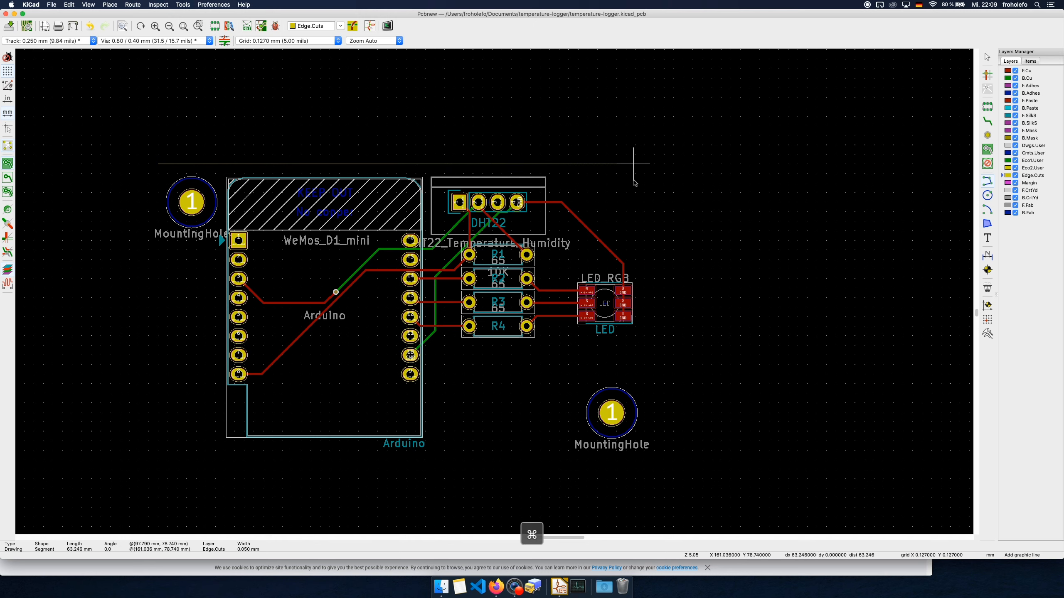
left_click(634, 164)
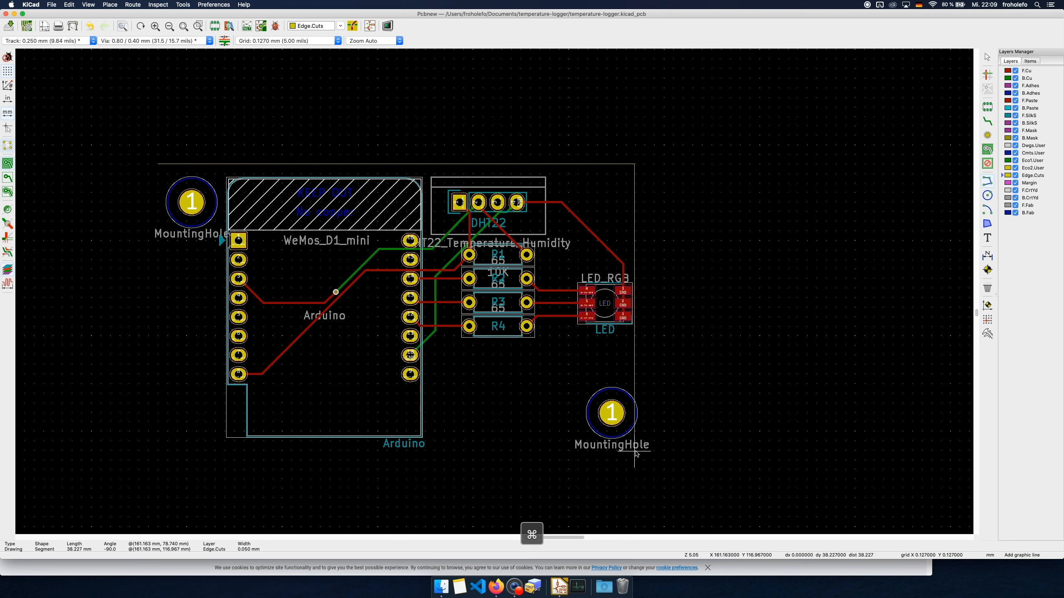
left_click(648, 164)
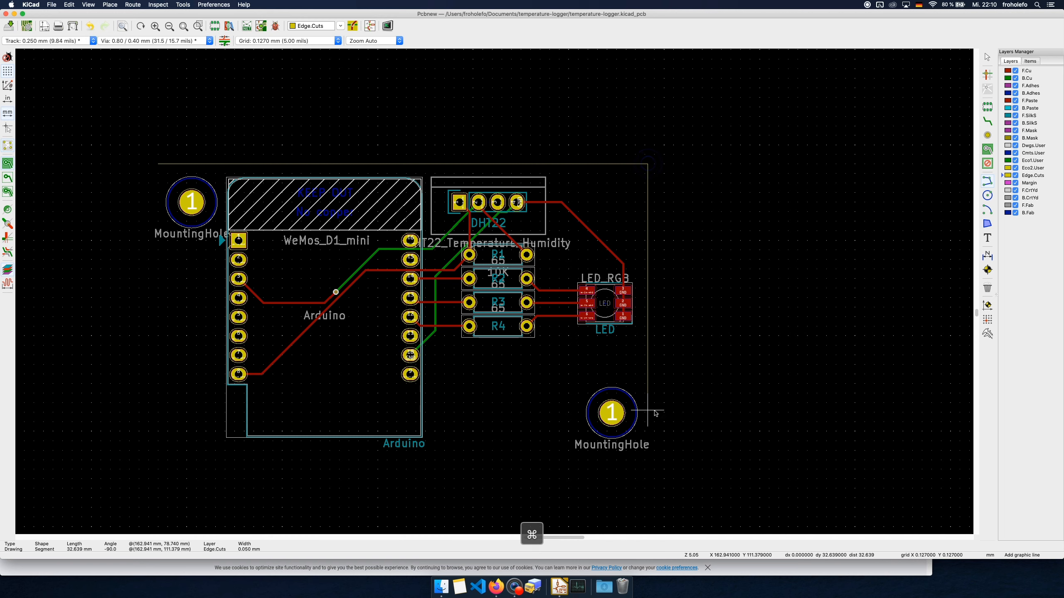
Draw the other three board edges on Edge.Cuts, about 38 mm high and 65 mm wide, closing the rectangle around all footprints
left_click(647, 451)
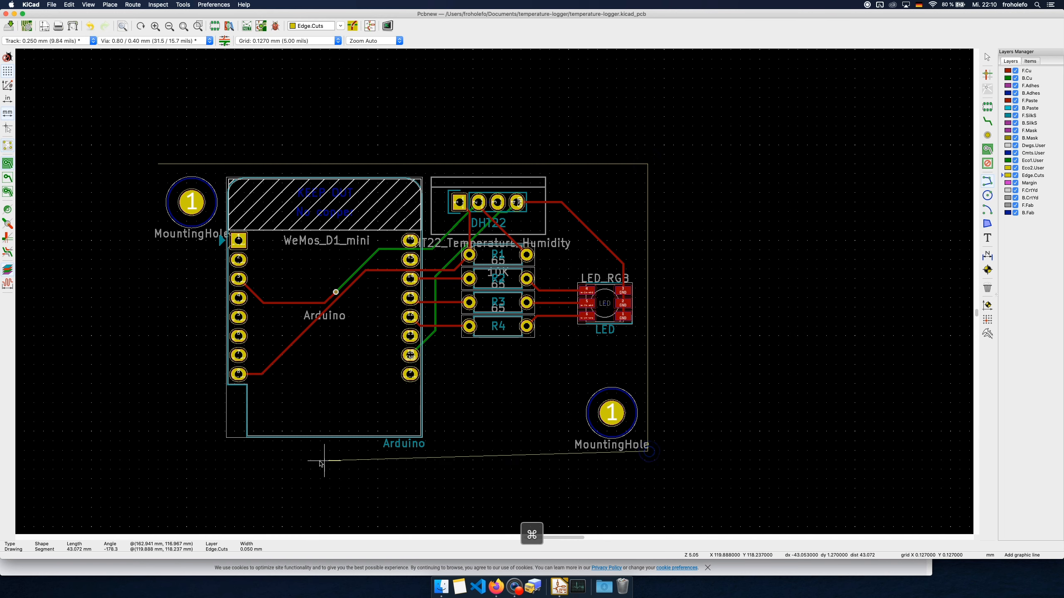
left_click(156, 452)
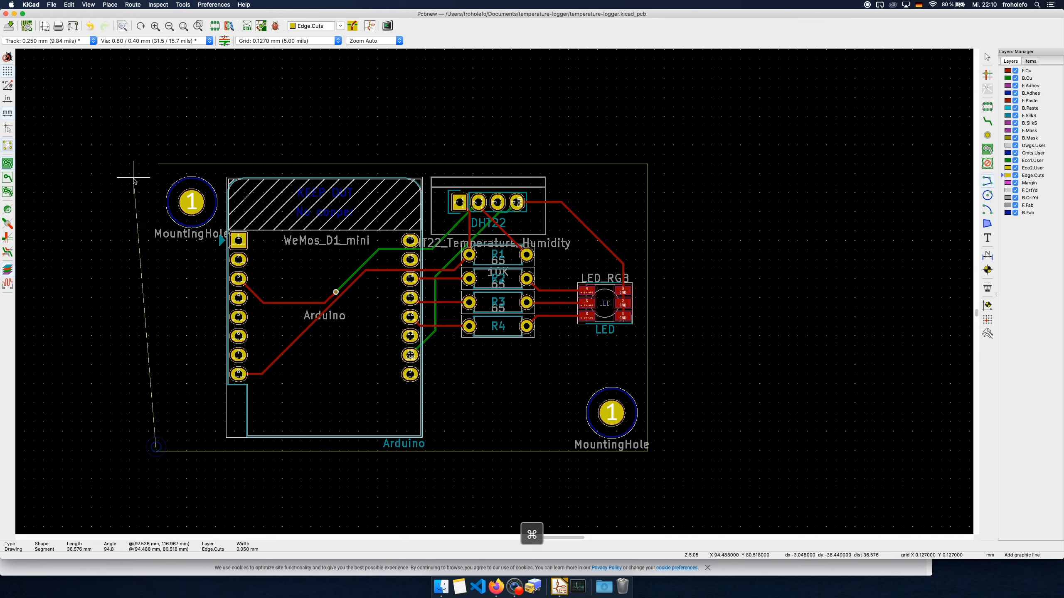
scroll(162, 167, "up", 1)
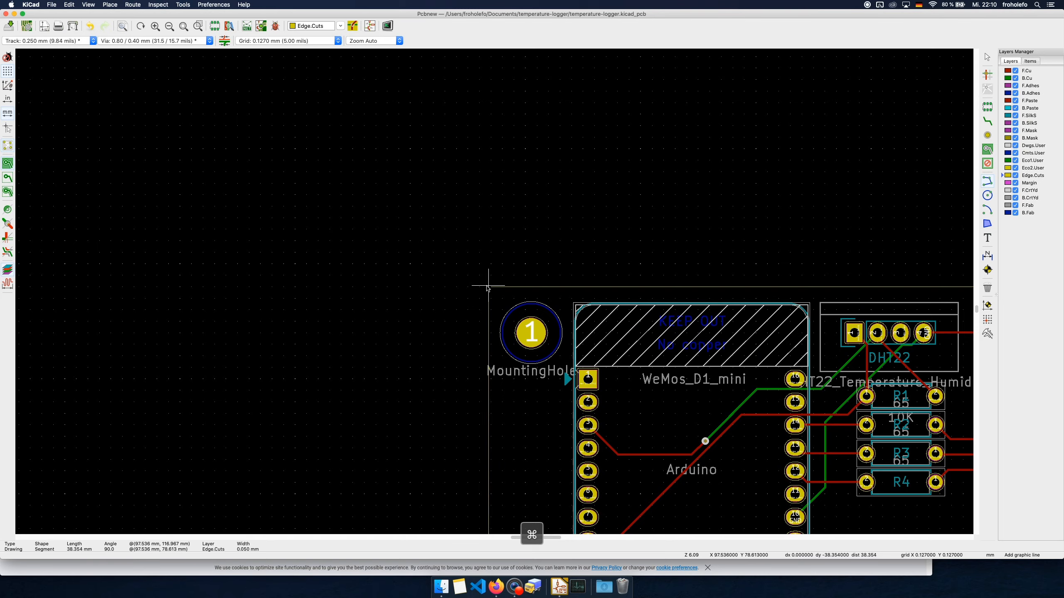
scroll(486, 290, "up", 3)
scroll(490, 289, "up", 8, "super")
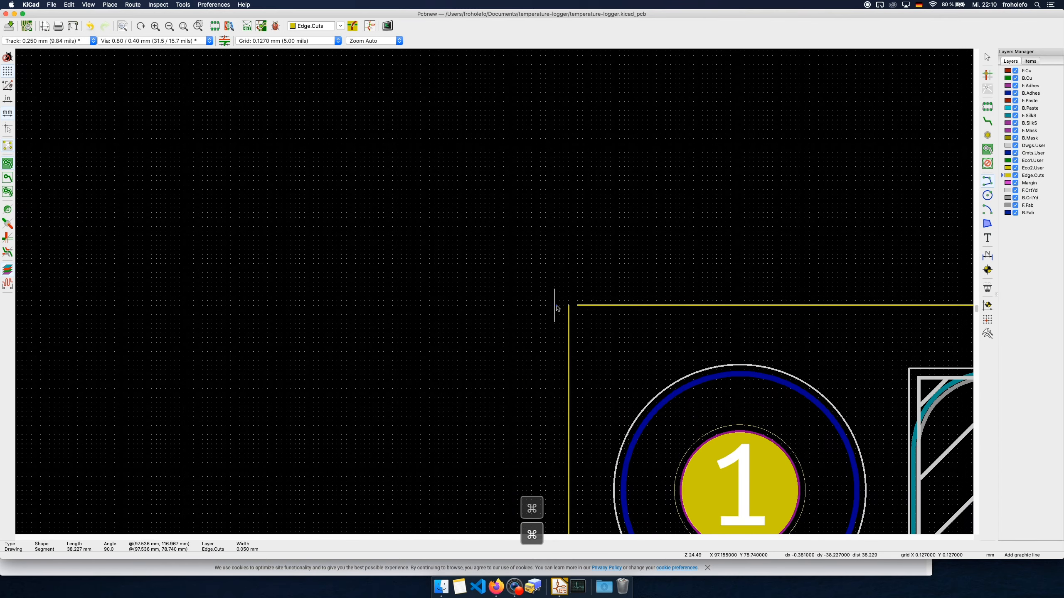
left_click(569, 305)
key("Escape")
scroll(590, 320, "right", 8)
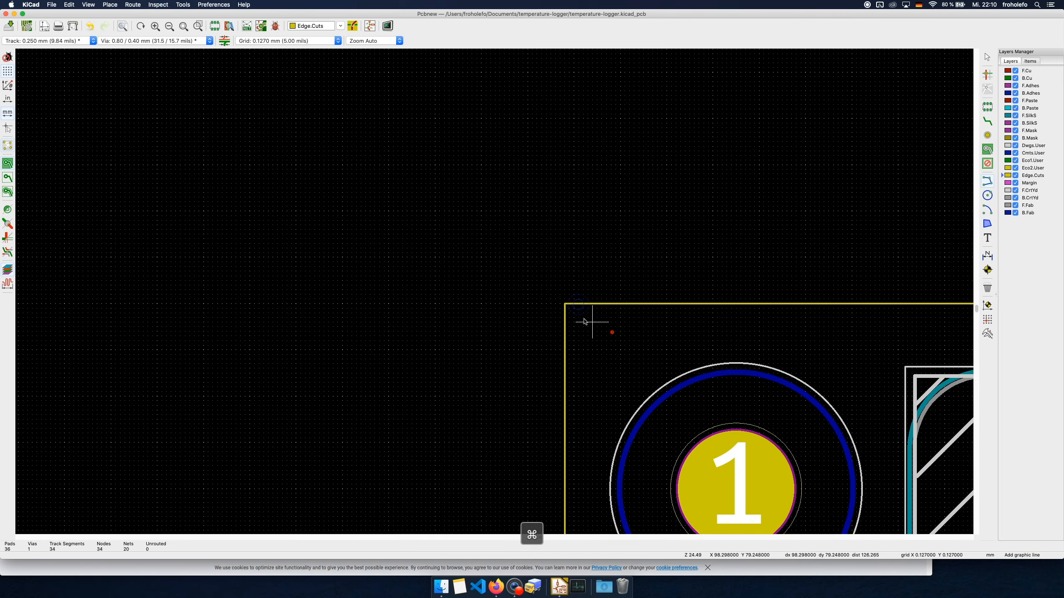
Add a two-line F.SilkS text, "Copyright 2020" above "by" and the author's first name, between the Arduino outline and the lower mounting hole
scroll(482, 349, "down", 4, "super")
scroll(494, 293, "down", 5, "super")
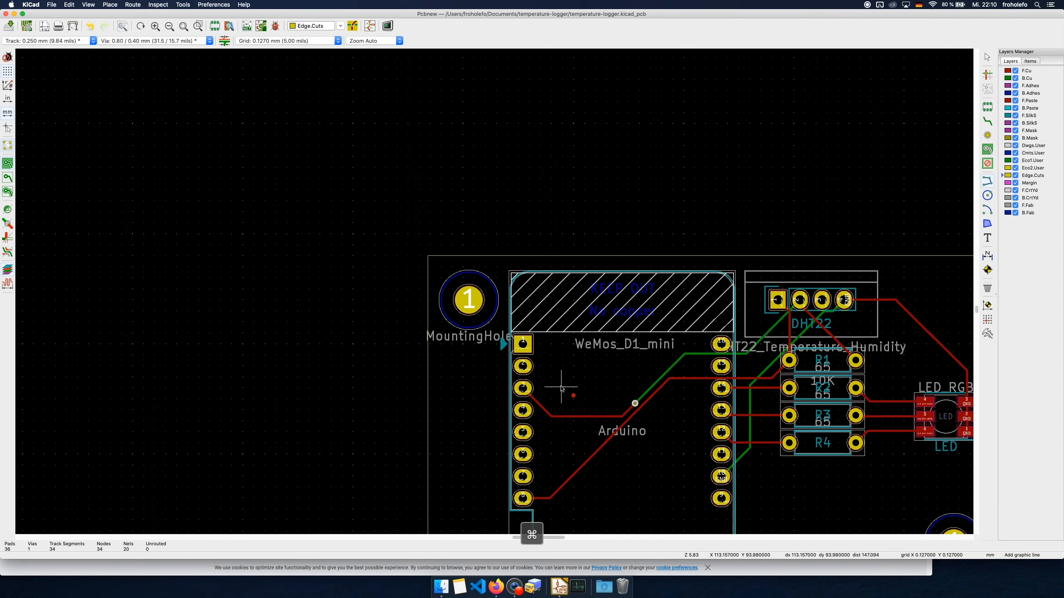
scroll(494, 383, "right", 2)
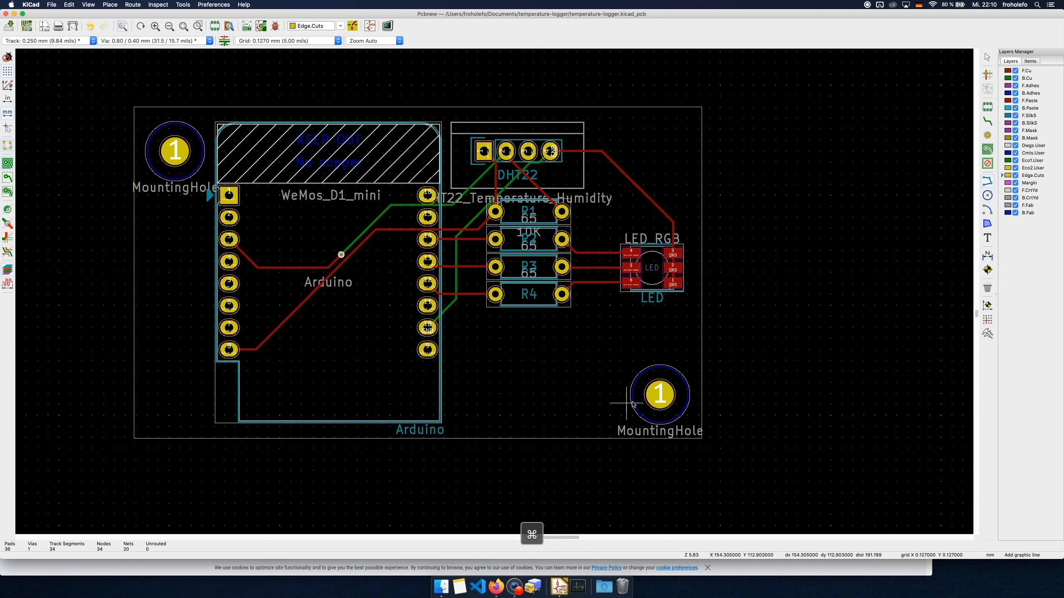
left_click(1027, 116)
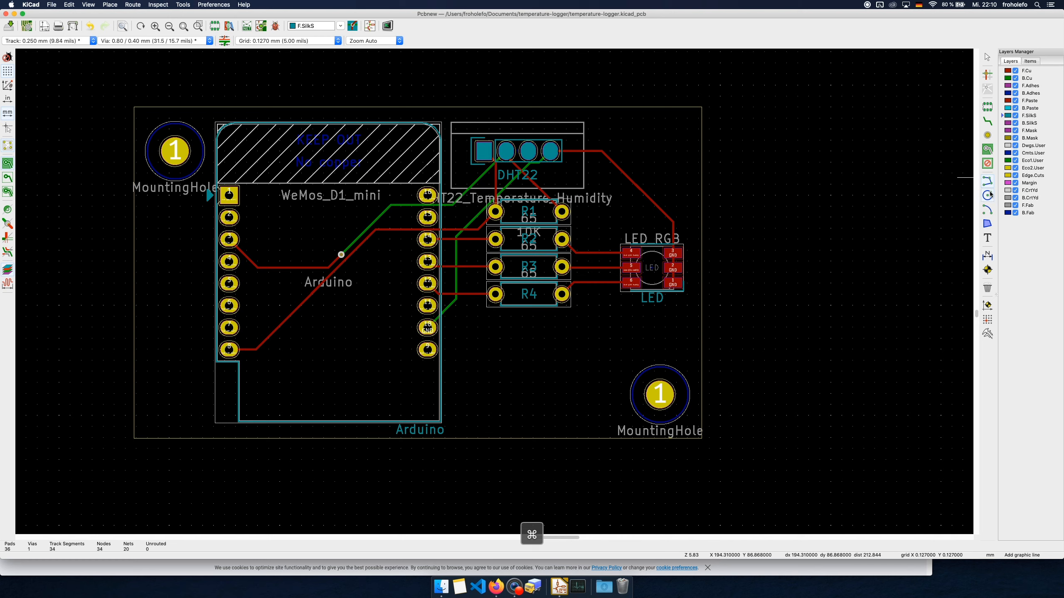
left_click(988, 238)
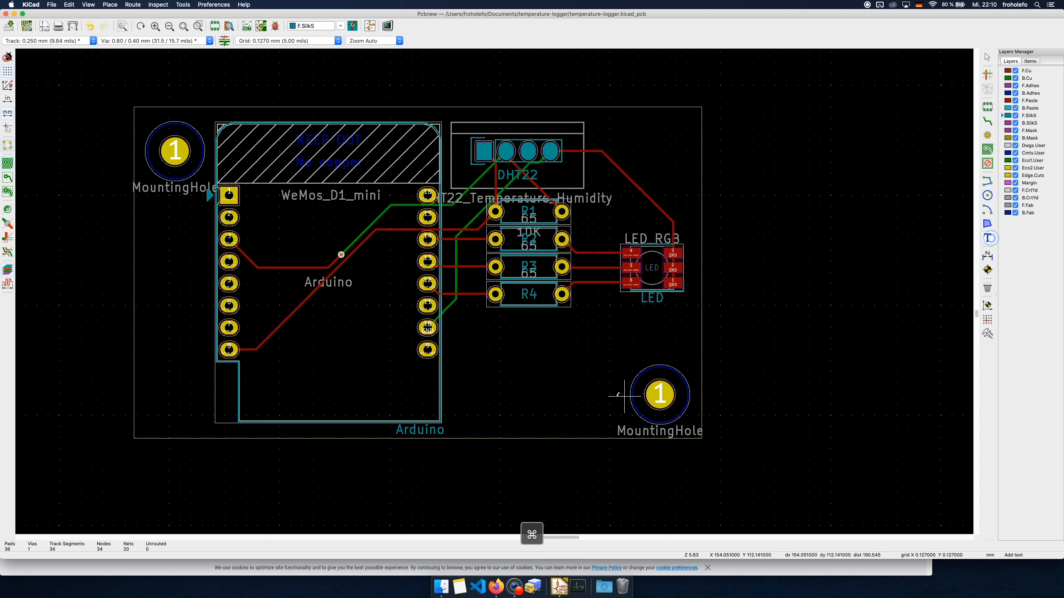
left_click(487, 391)
type("Copy")
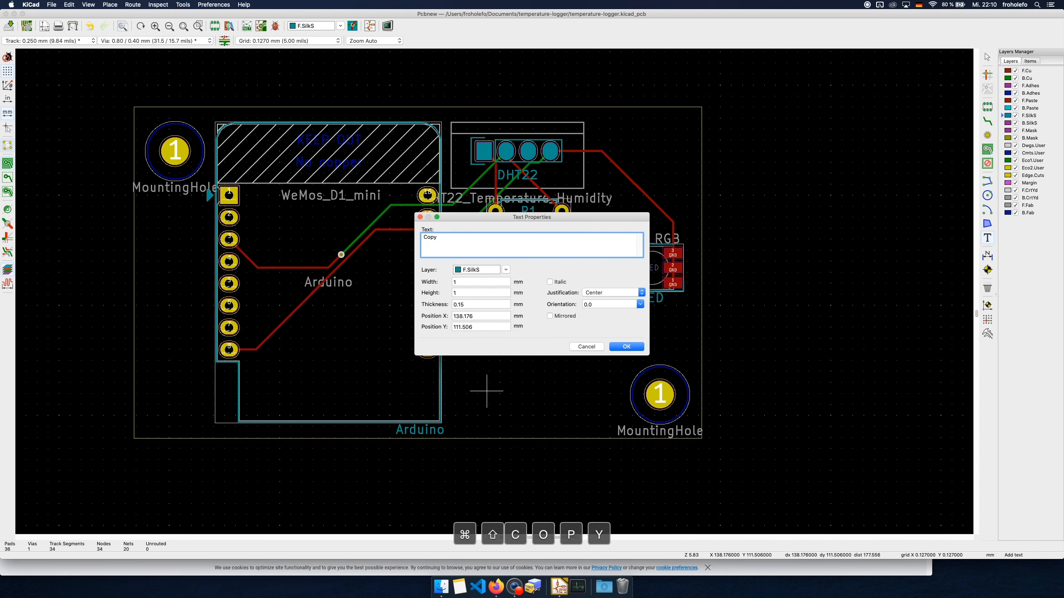
type("right 2020")
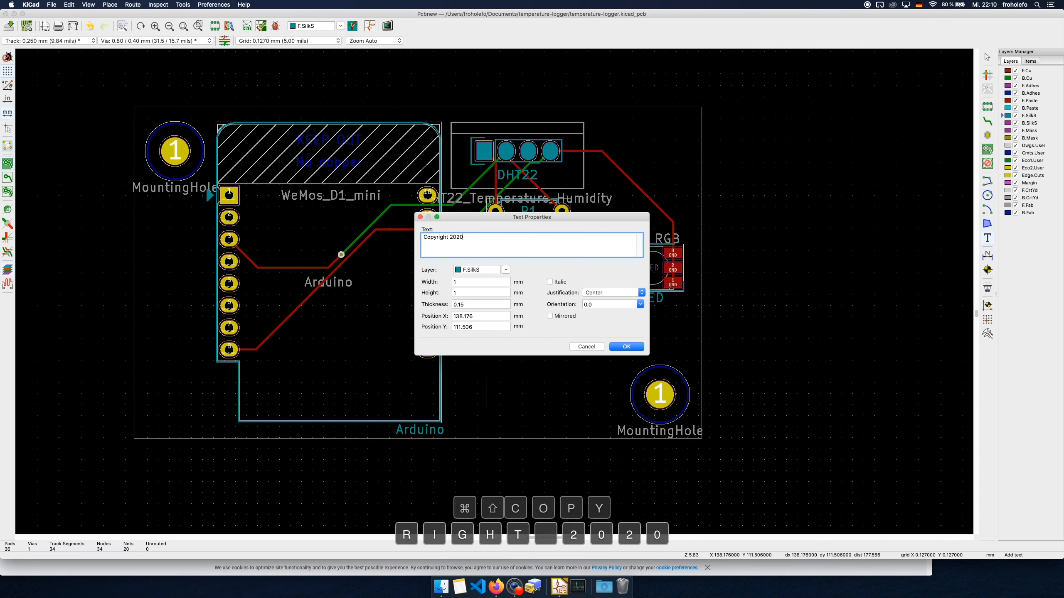
key("Return")
type("b")
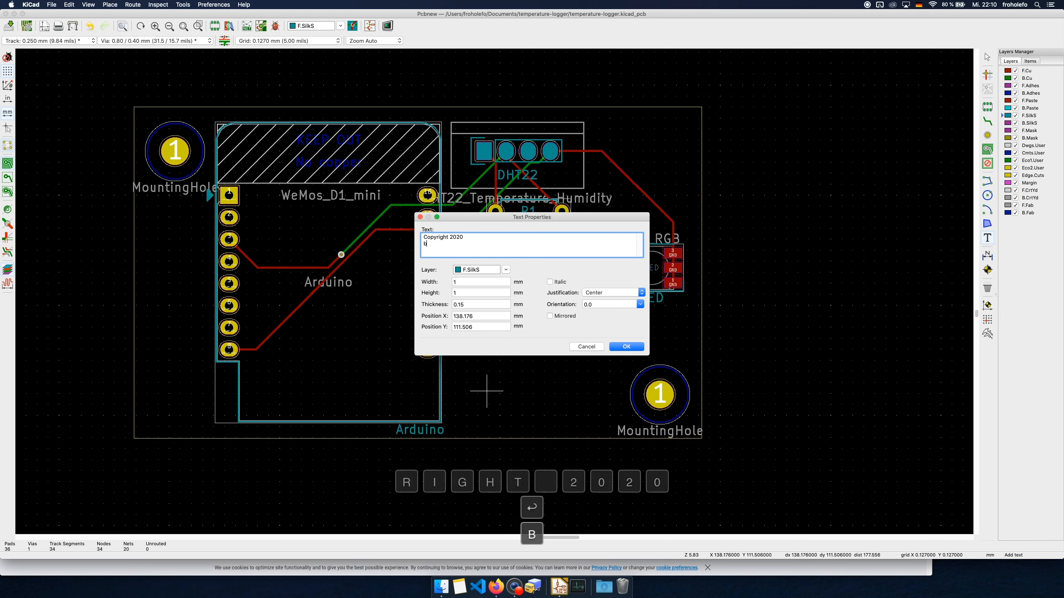
type("y Frowin")
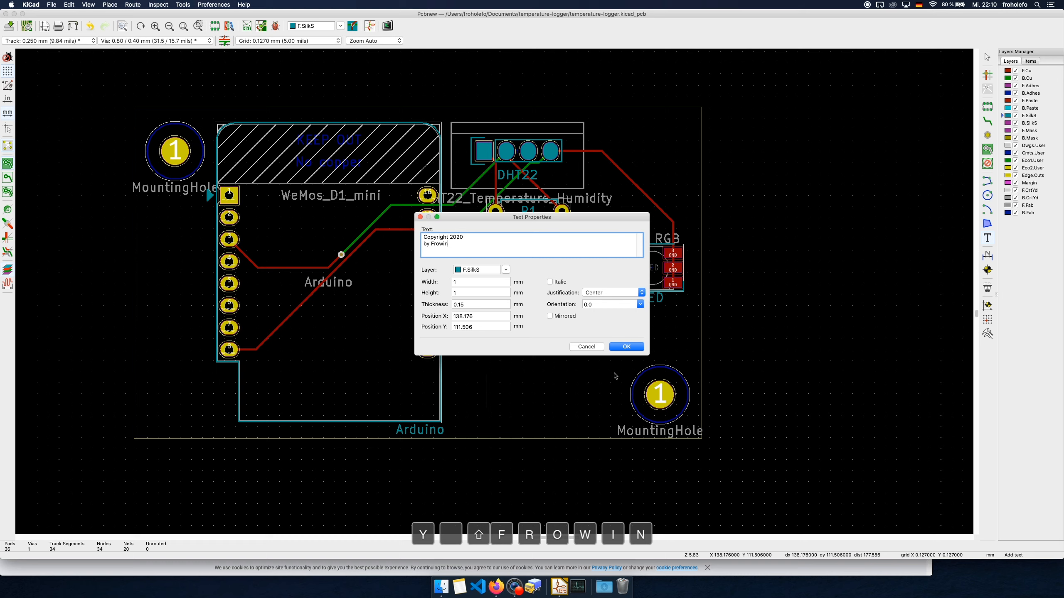
left_click(619, 348)
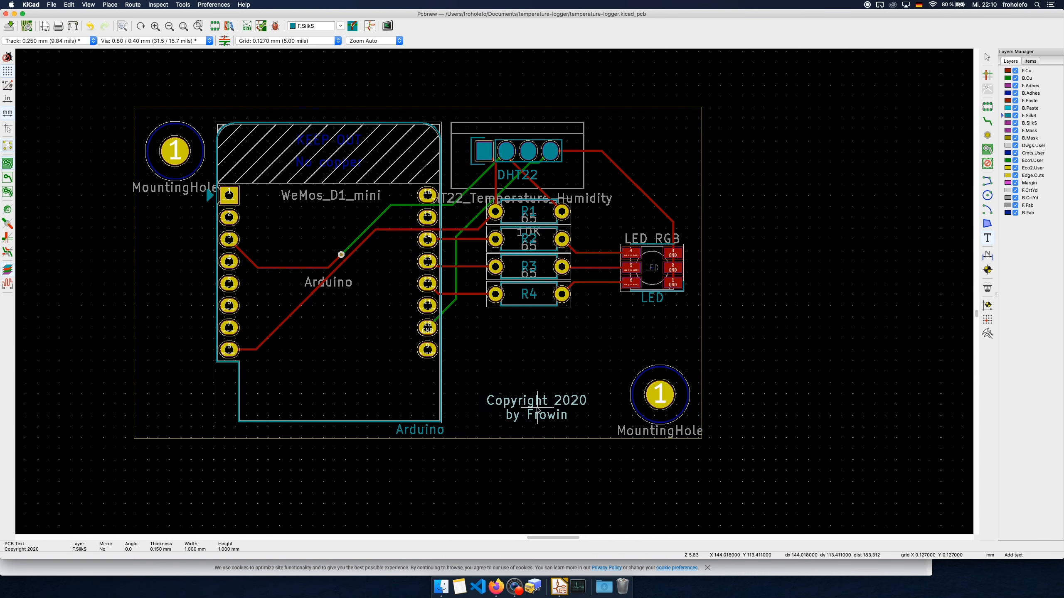
left_click(526, 406)
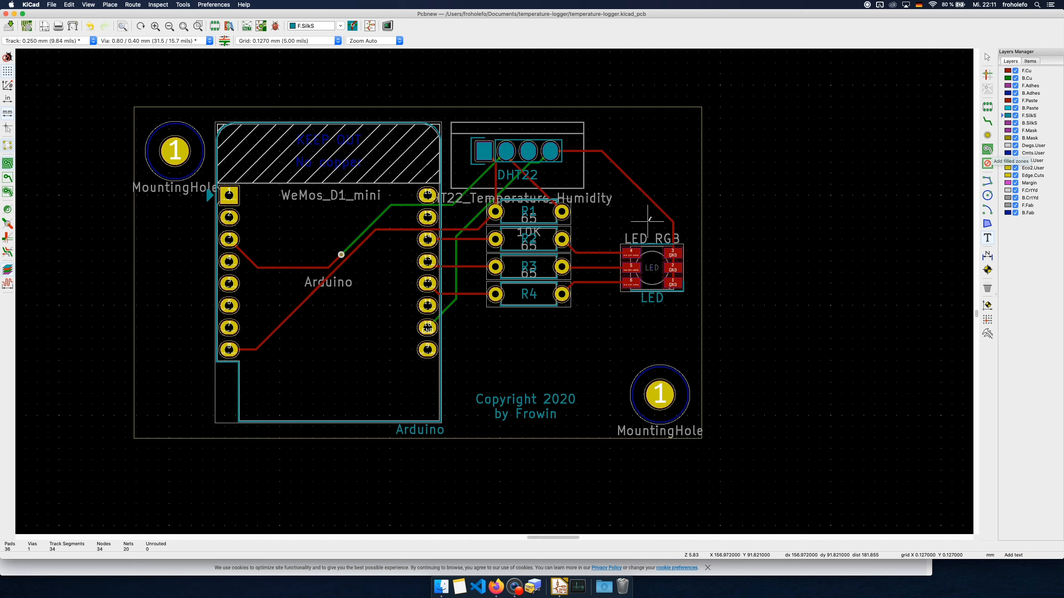
middle_click_drag(630, 334, 635, 342)
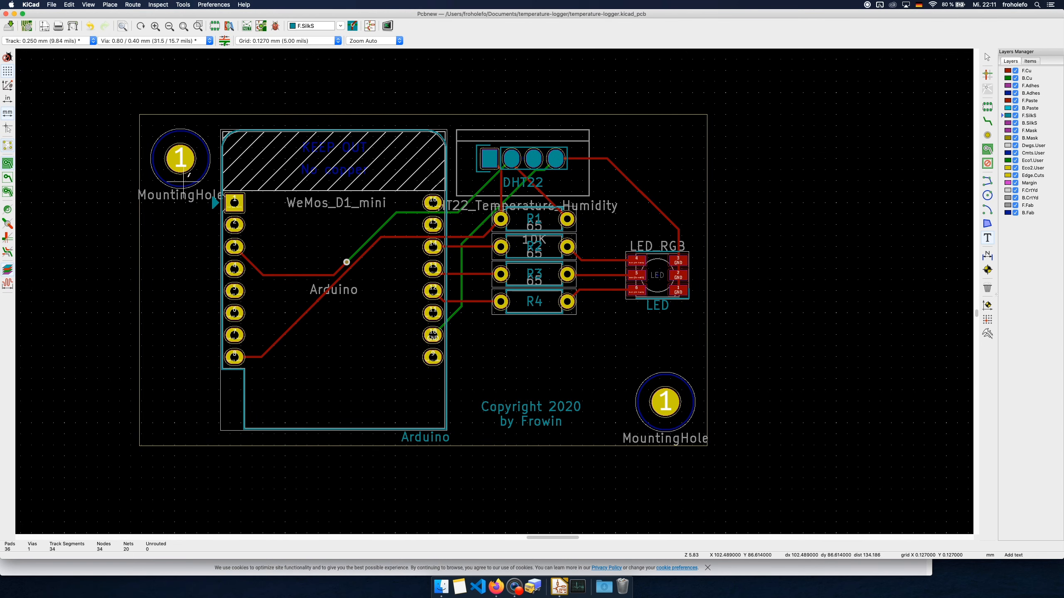
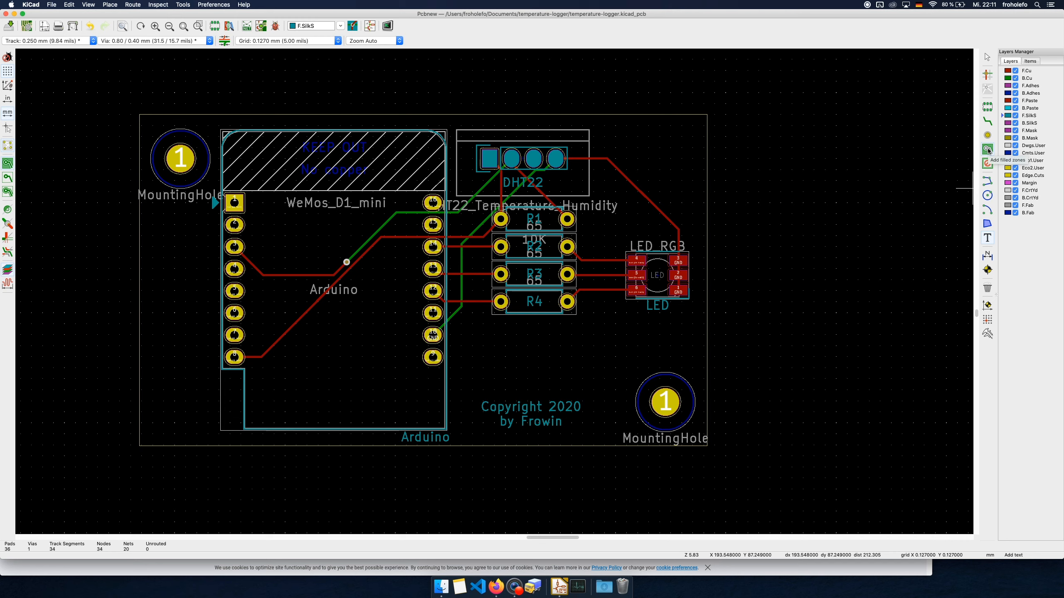
left_click(987, 150)
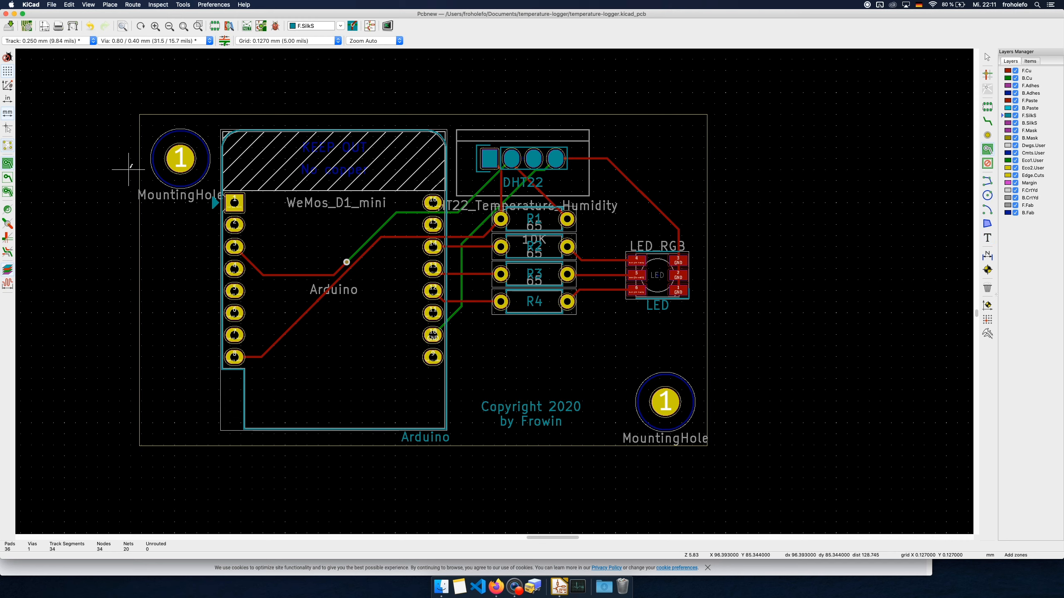
left_click(123, 97)
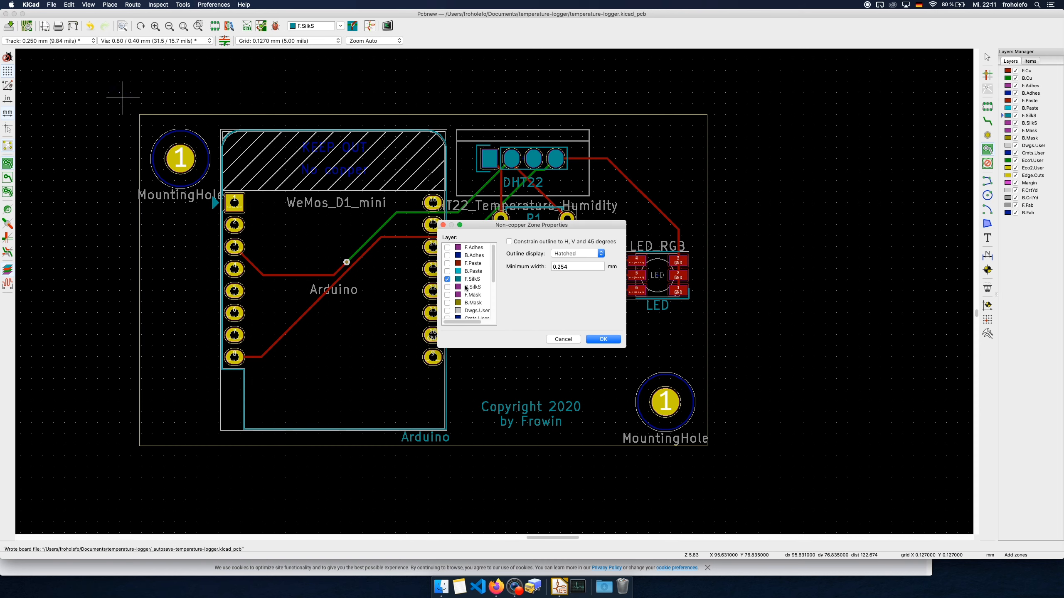
left_click(603, 339)
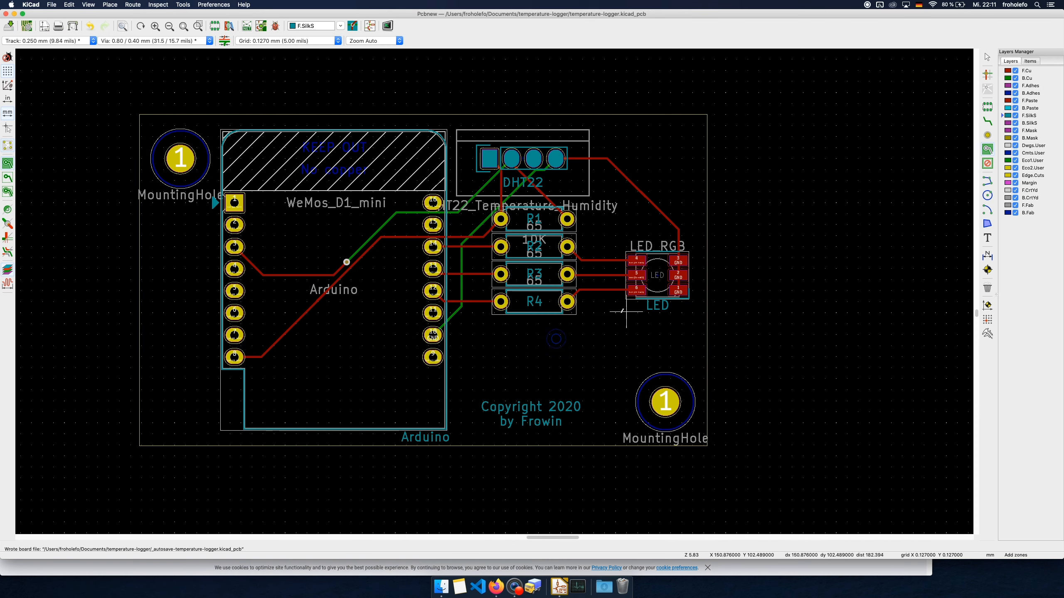
Start a filled copper zone on F.Cu outside the board's upper-left corner and assign it to the GND net
left_click(1028, 71)
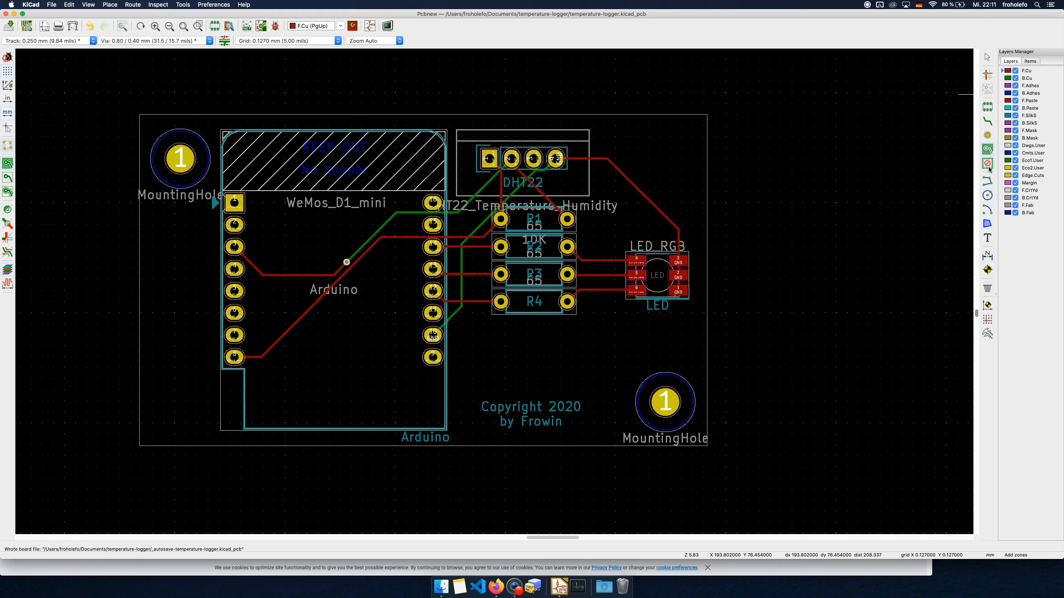
left_click(987, 148)
left_click(119, 101)
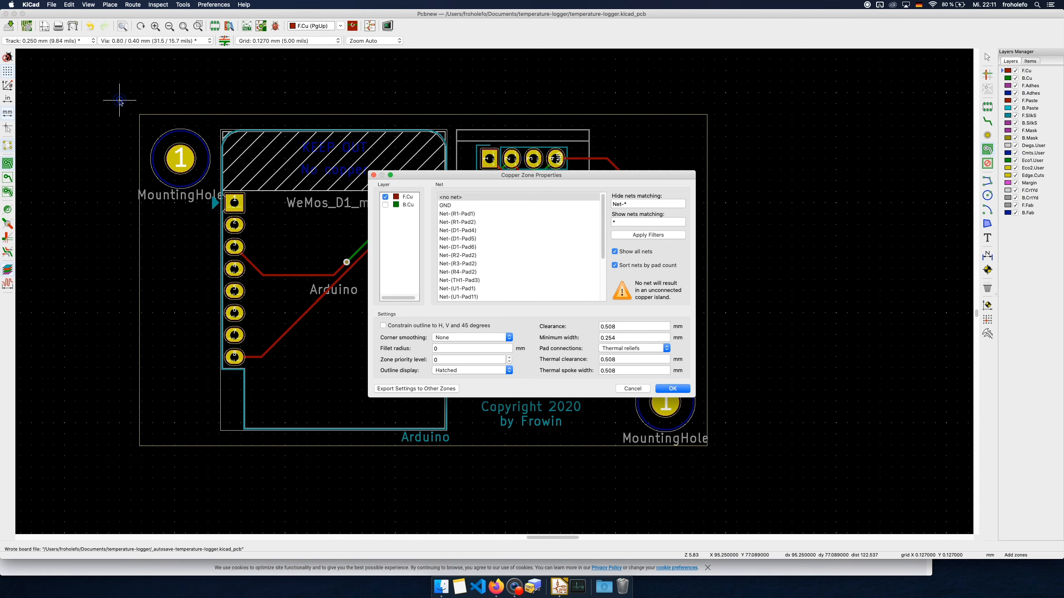
left_click(448, 206)
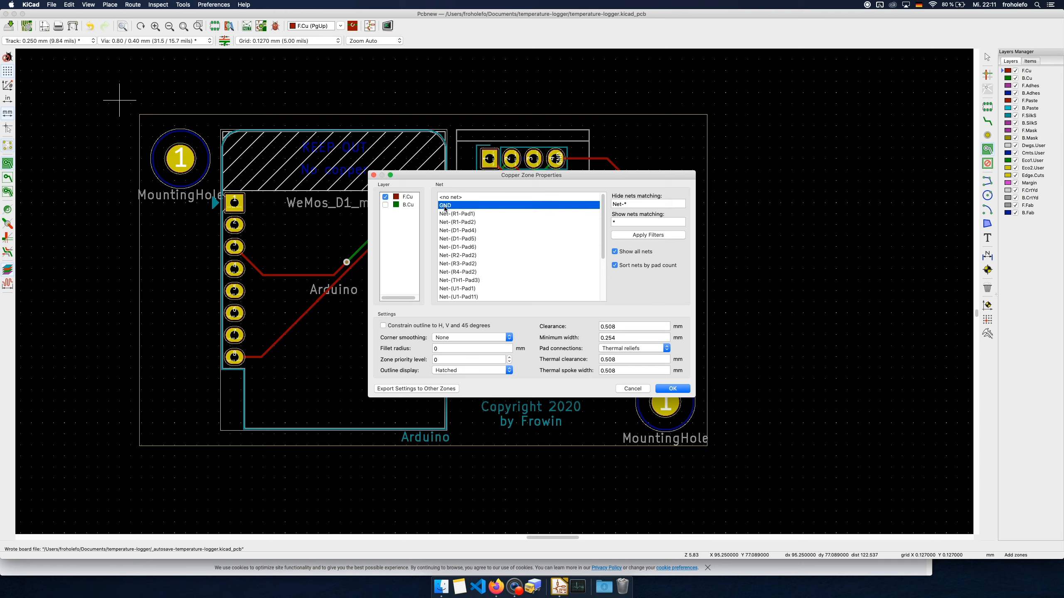
left_click(676, 389)
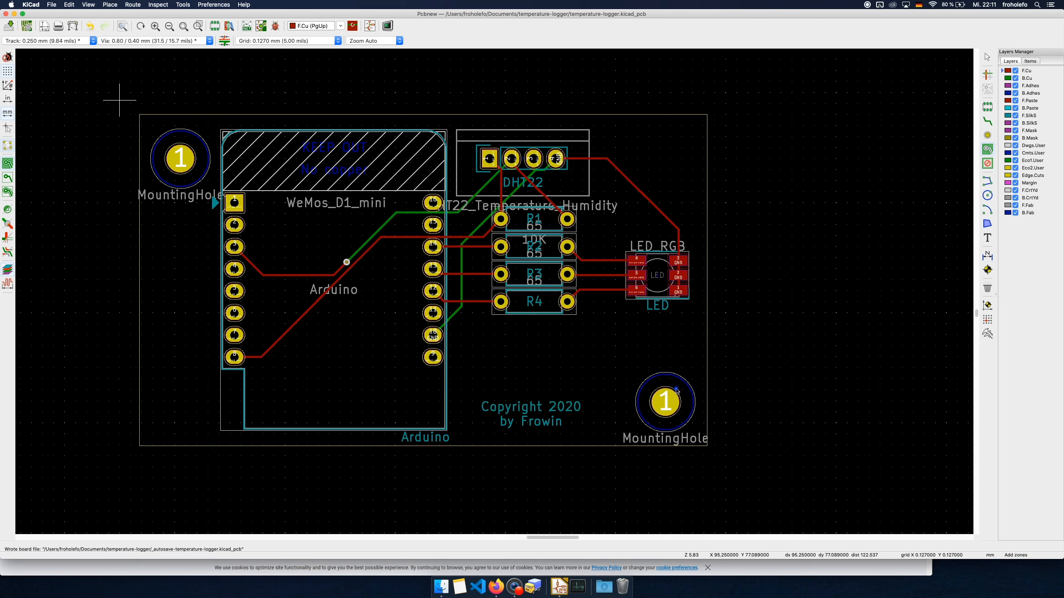
Draw the F.Cu zone outline as a four-cornered polygon outside all board edges and close it at its starting corner
left_click(137, 501)
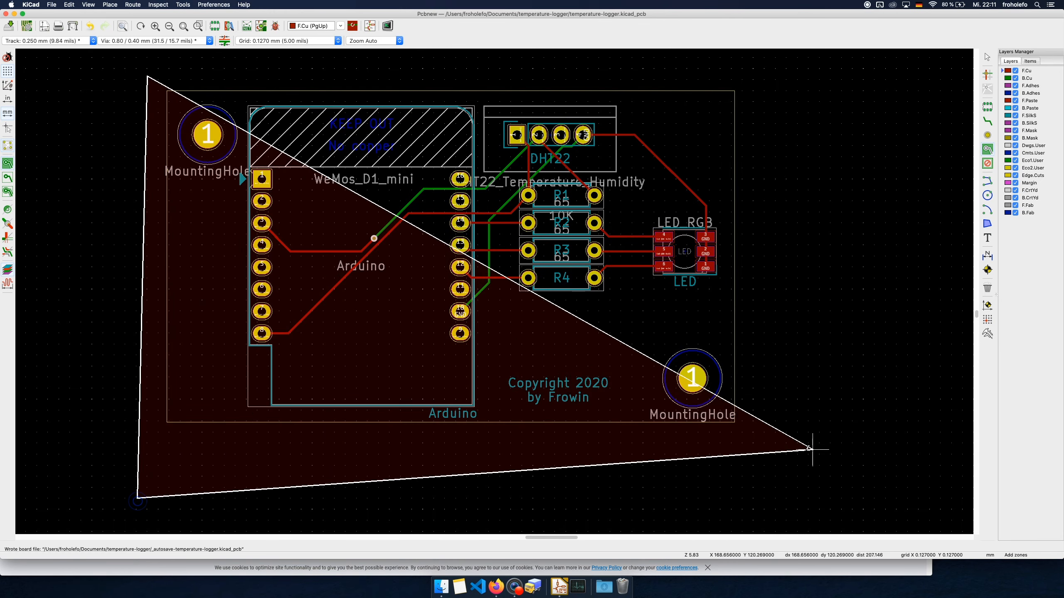
left_click(859, 470)
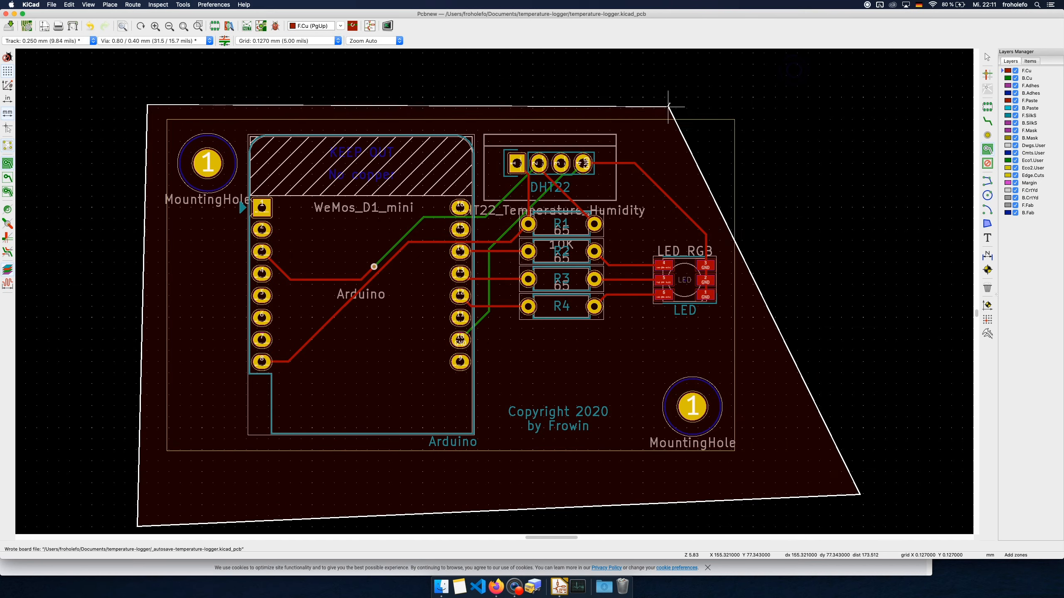
left_click(784, 85)
scroll(784, 85, "up", 1)
left_click(815, 108)
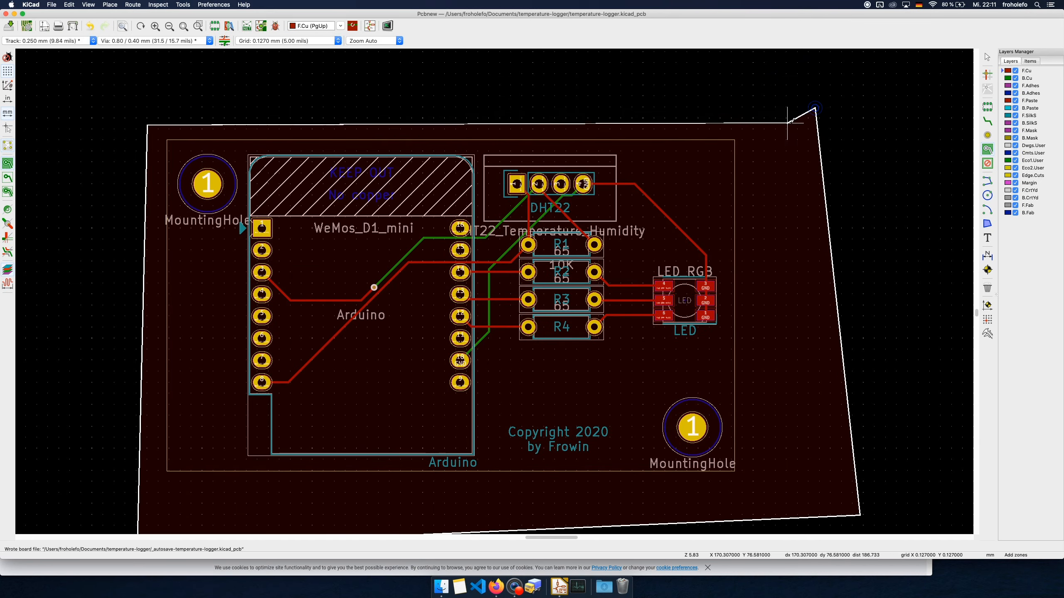
left_click(146, 125)
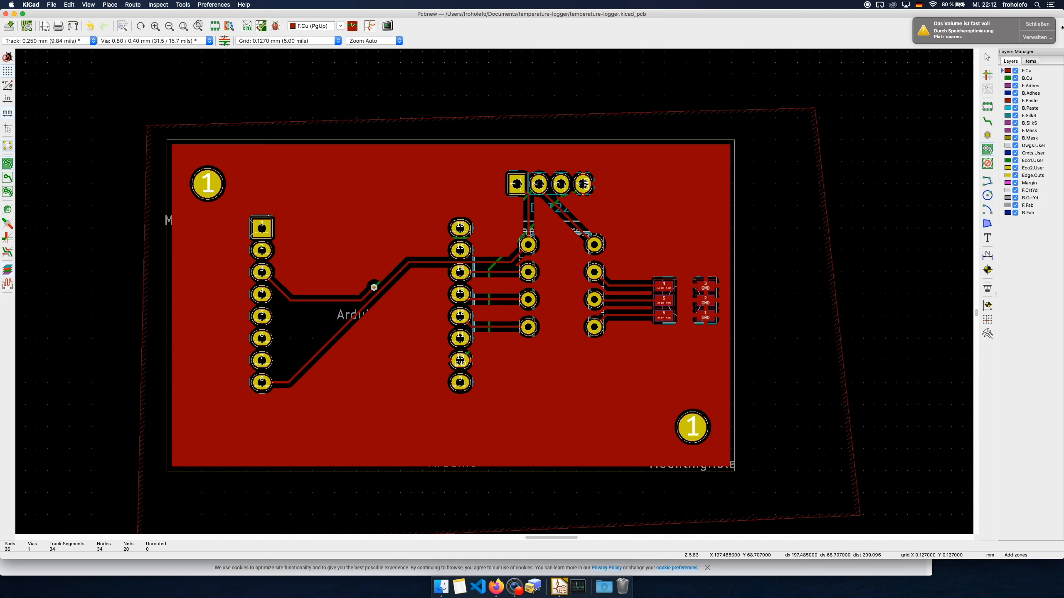
Dismiss the full-disk notification and make B.Cu the active layer with F.Cu hidden
left_click(1048, 23)
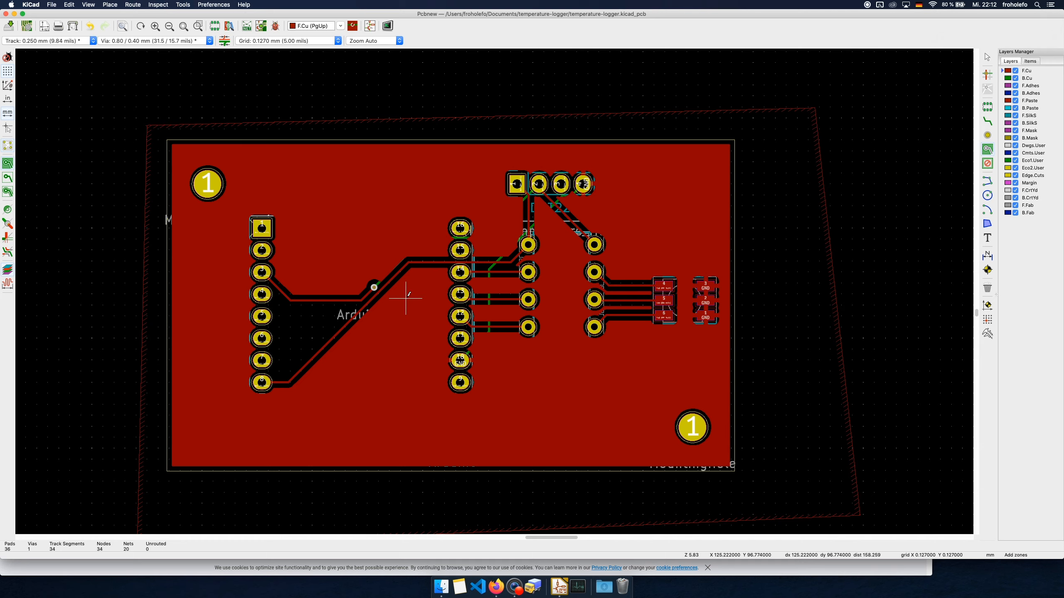
left_click(1029, 78)
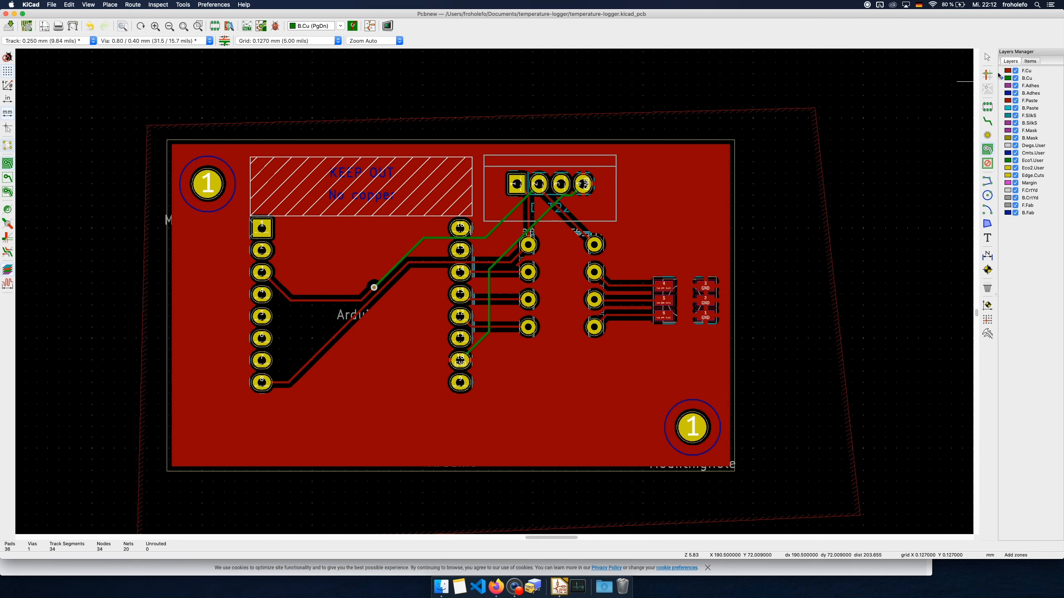
left_click(1016, 71)
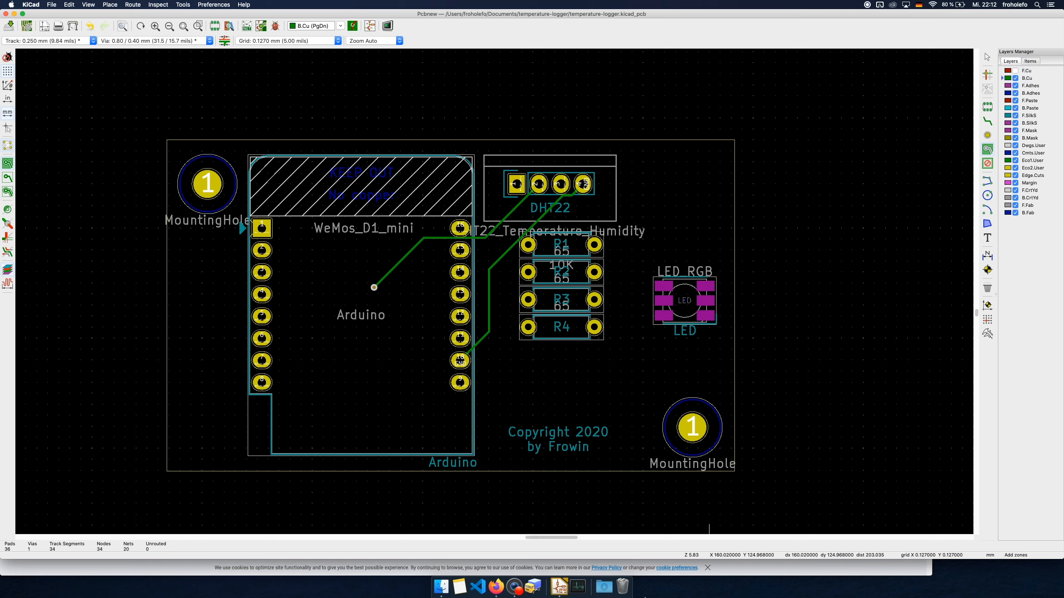
Empty the macOS Trash to free disk space and return to the Pcbnew window
right_click(623, 588)
left_click(627, 560)
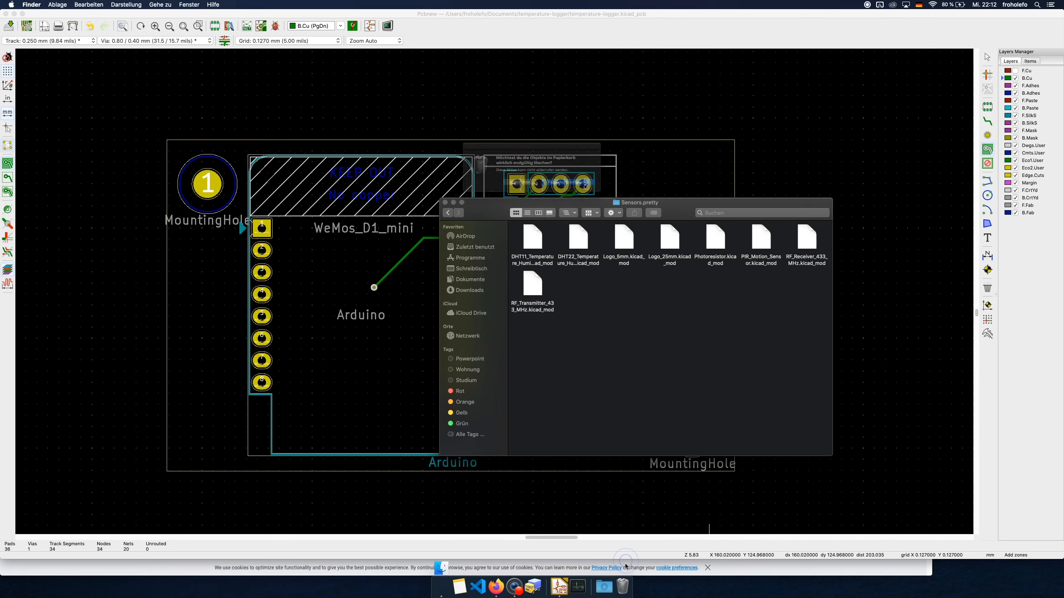
left_click(579, 187)
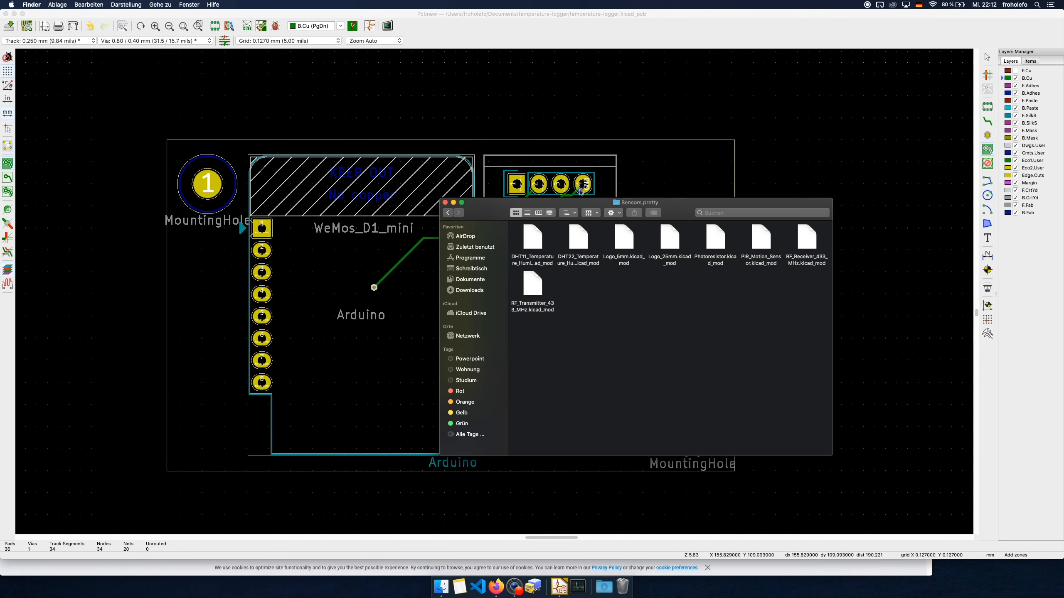
left_click(770, 13)
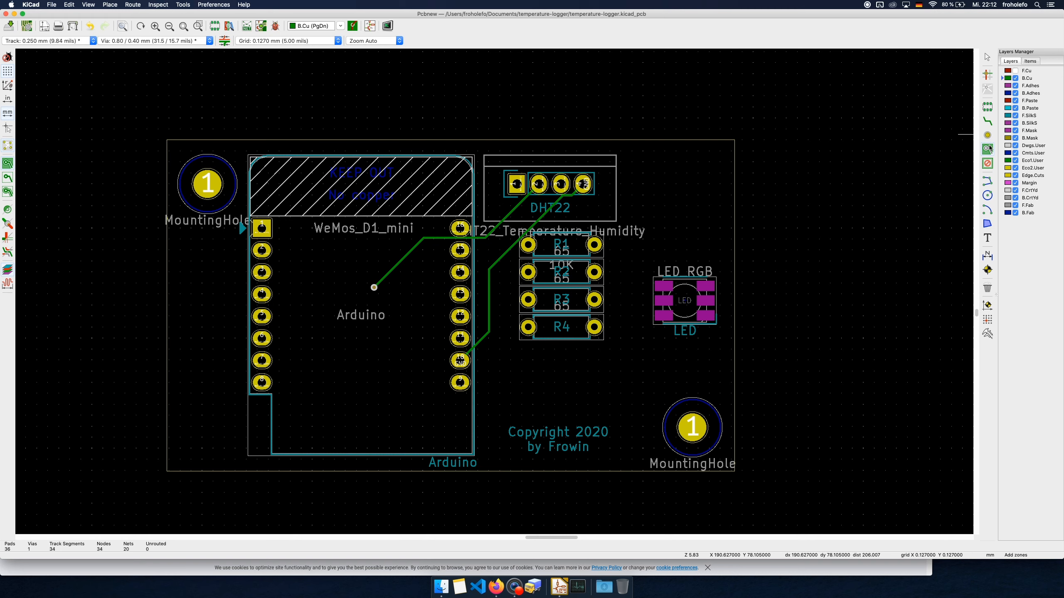
Start a filled copper zone on B.Cu outside the board's upper-right corner and assign it to the GND net
left_click(753, 124)
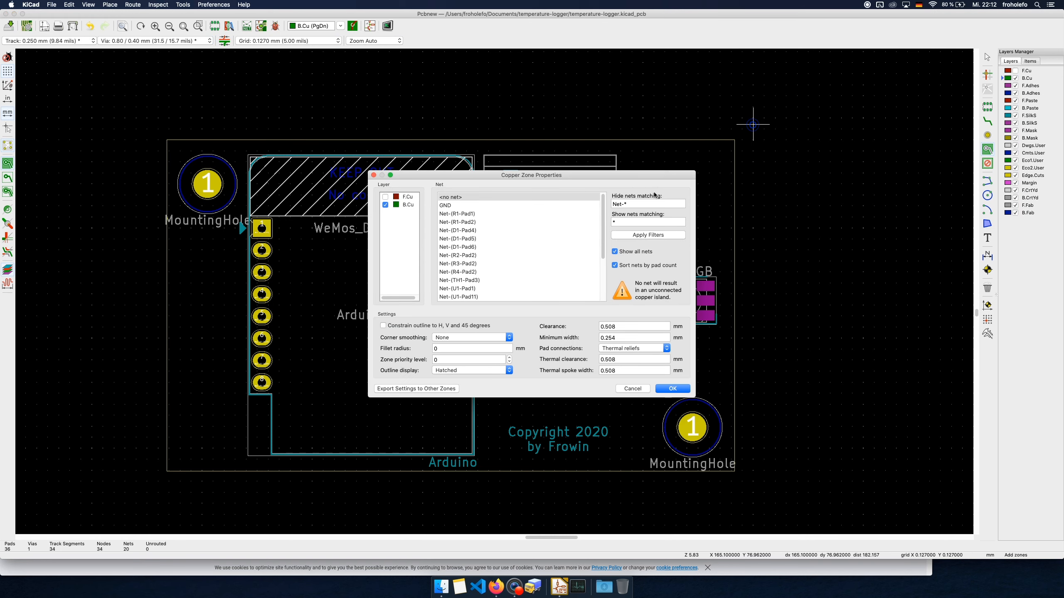
left_click(458, 206)
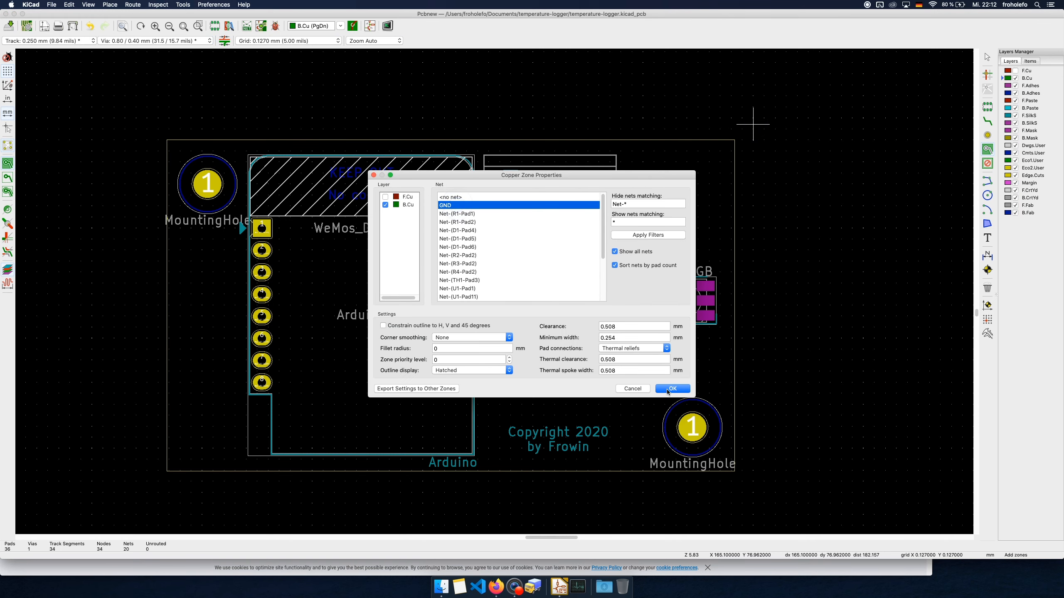
left_click(673, 389)
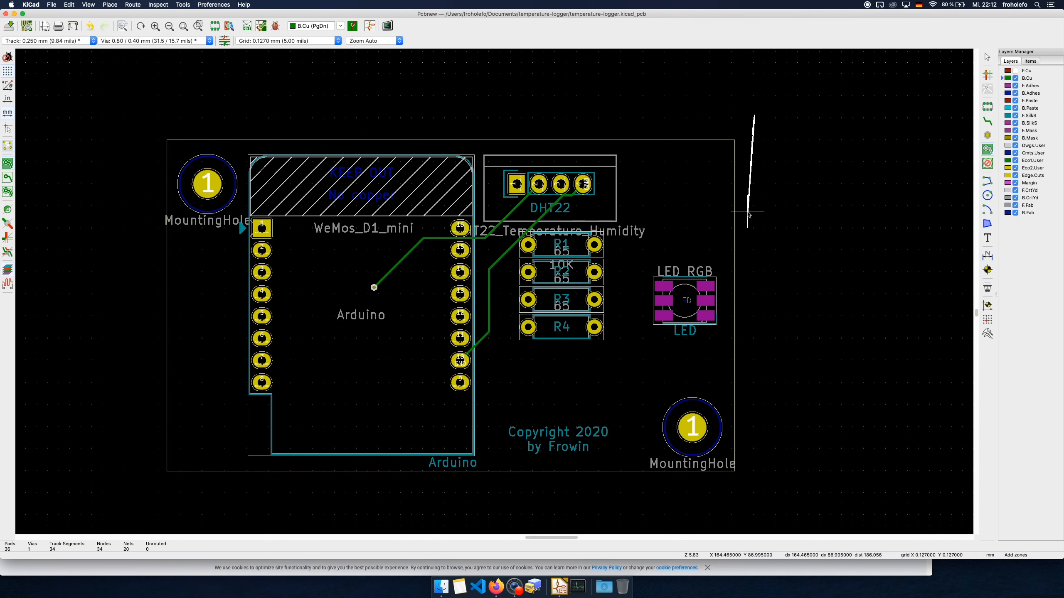
key("Escape")
left_click(754, 124)
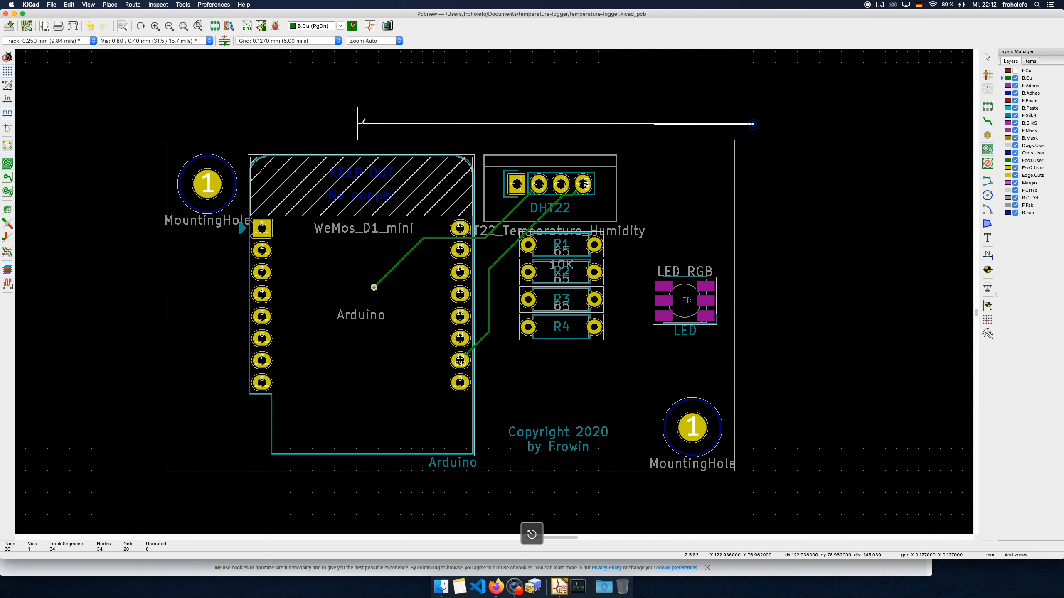
Draw the B.Cu zone's remaining corners outside the board edges and close the zone outline at the upper-right corner
left_click(146, 121)
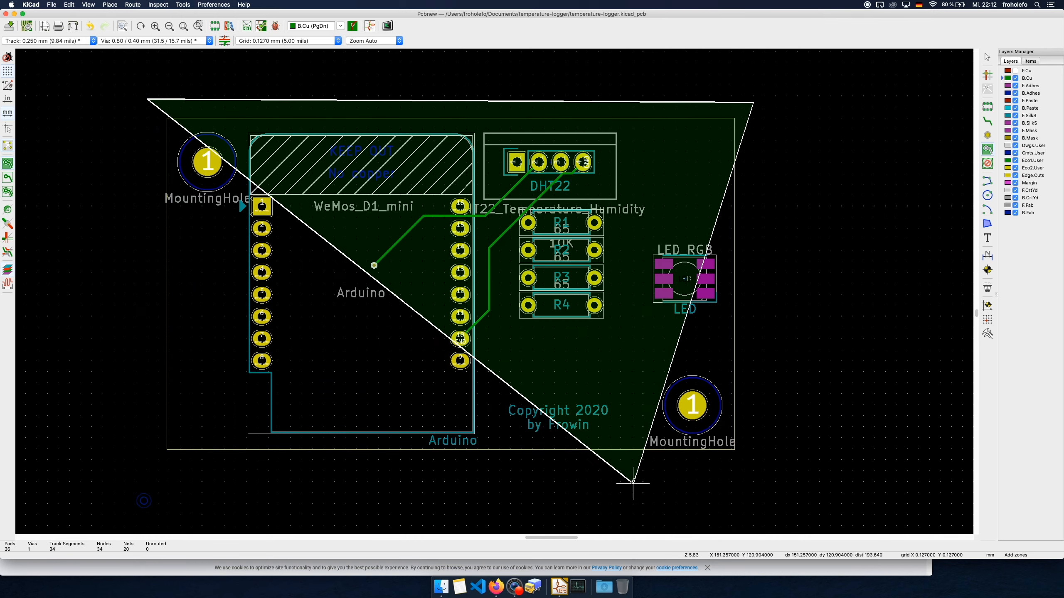
left_click(148, 481)
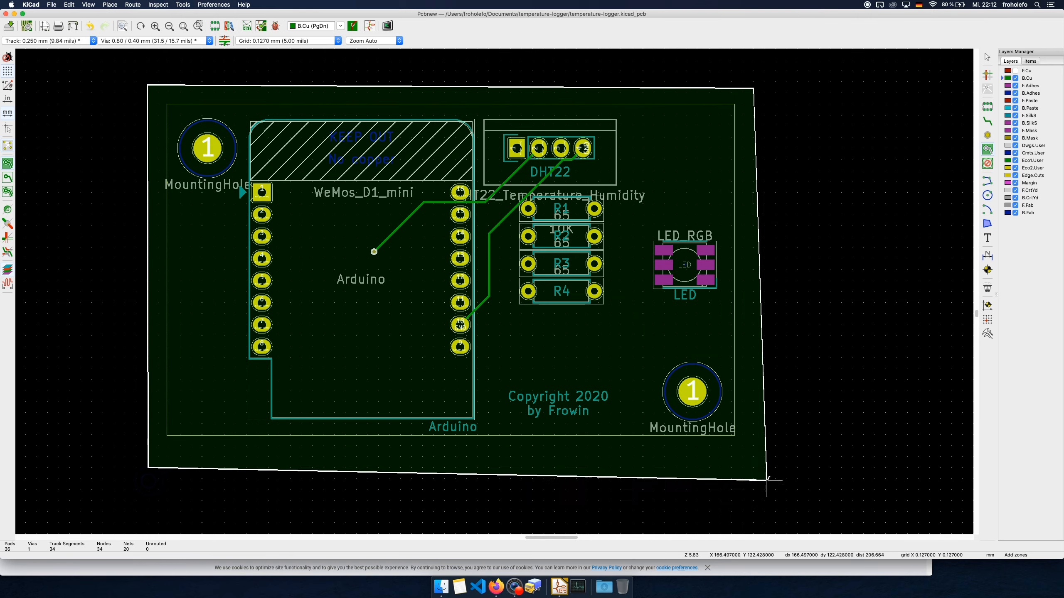
left_click(770, 476)
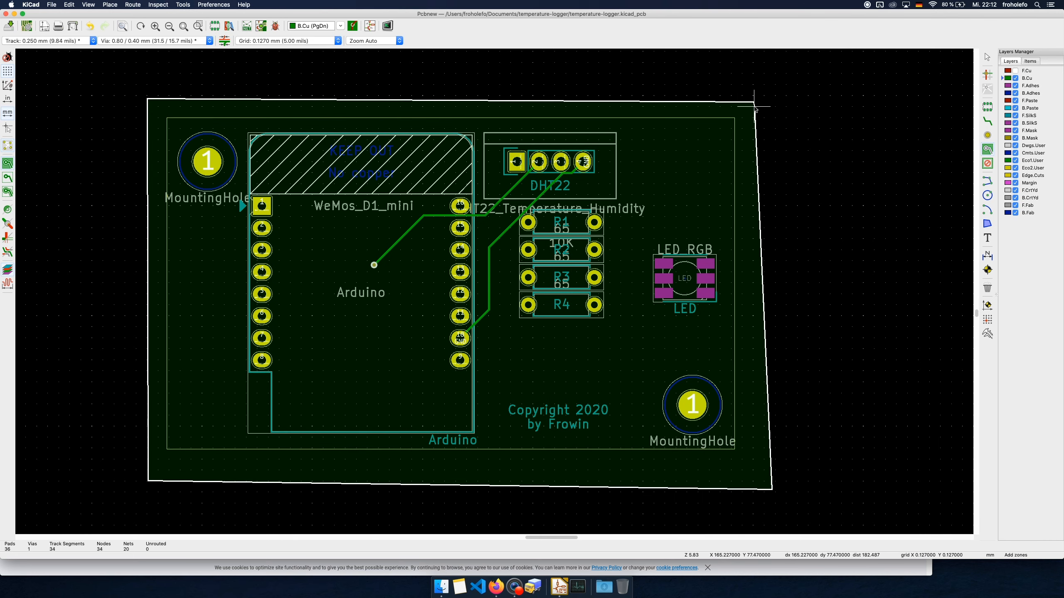
left_click(753, 101)
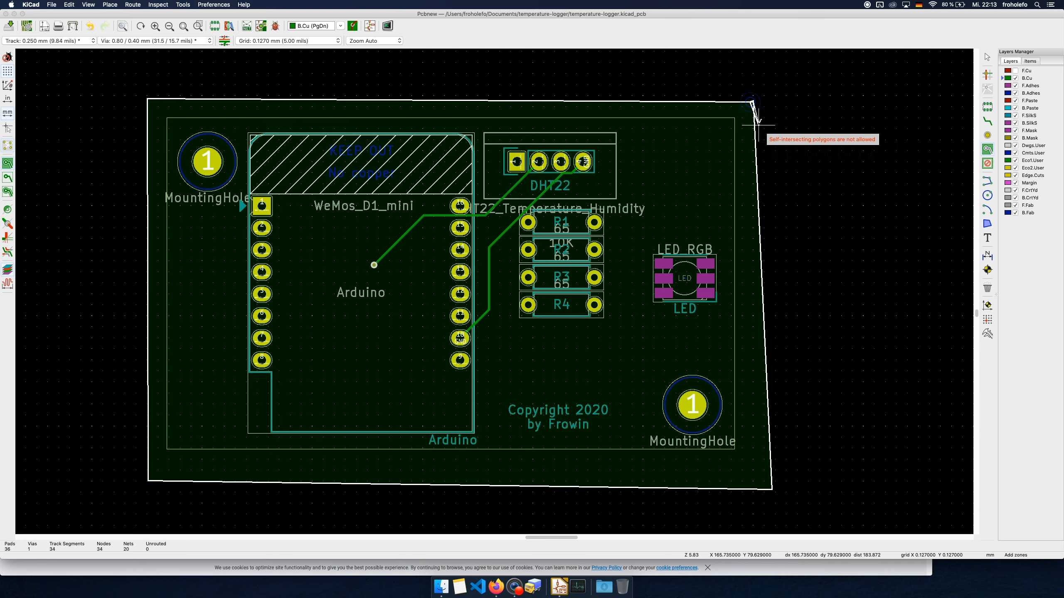
key("Escape")
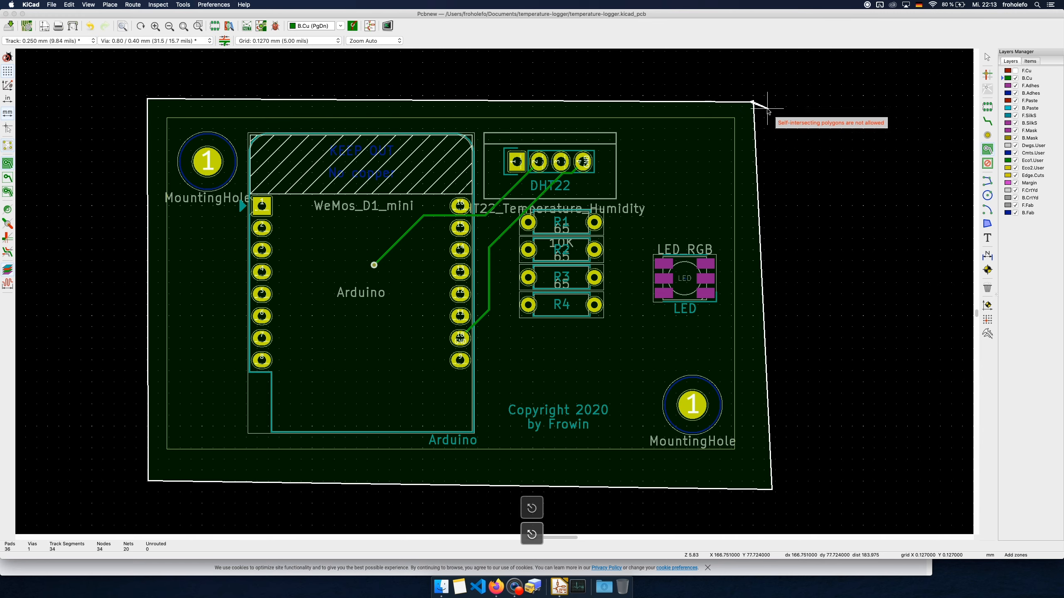
left_click(754, 103)
scroll(754, 101, "up", 3)
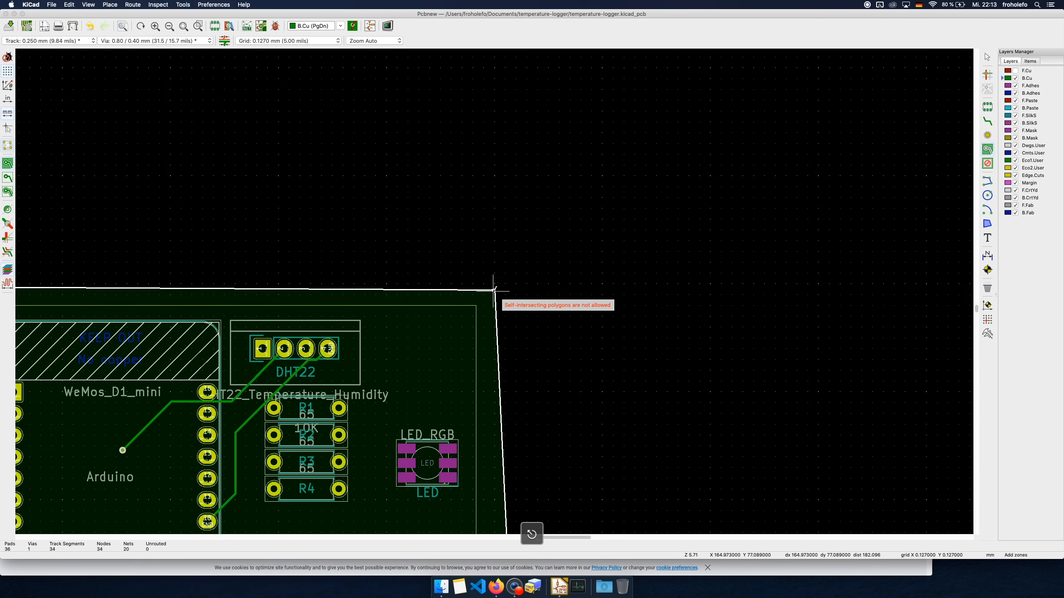
right_click(503, 275)
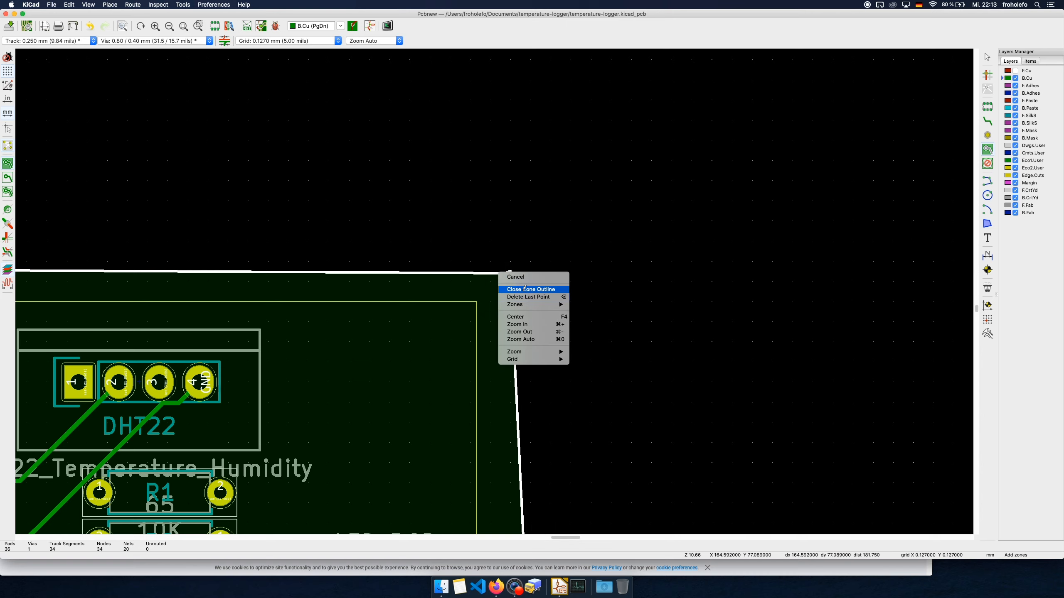
left_click(525, 288)
Show the F.Cu layer again alongside the filled B.Cu zone and save the board
middle_click_drag(493, 392, 636, 282)
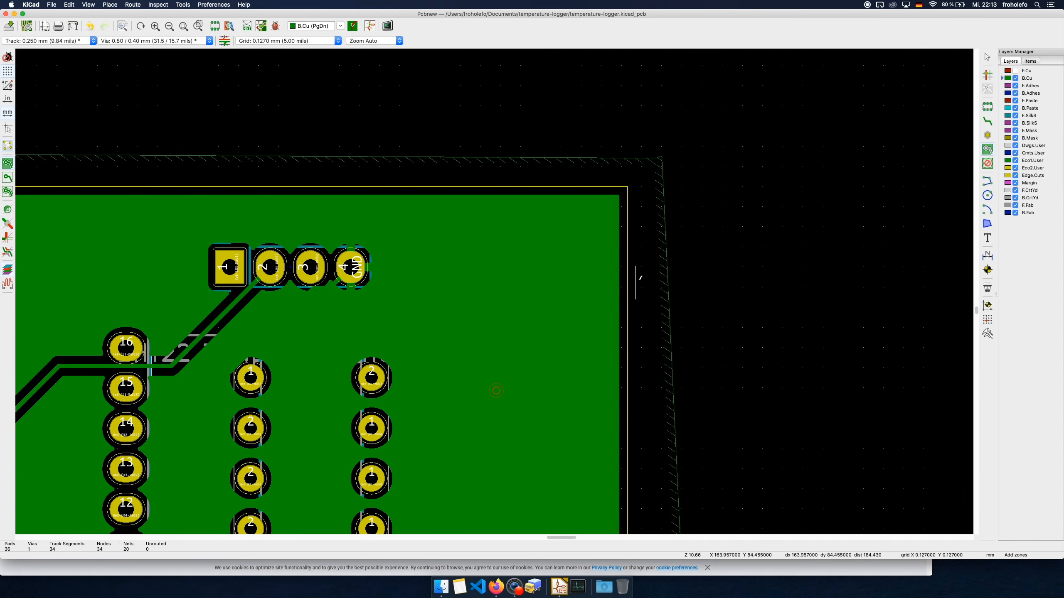
scroll(358, 386, "down", 2)
scroll(493, 293, "up", 5)
scroll(492, 294, "down", 7)
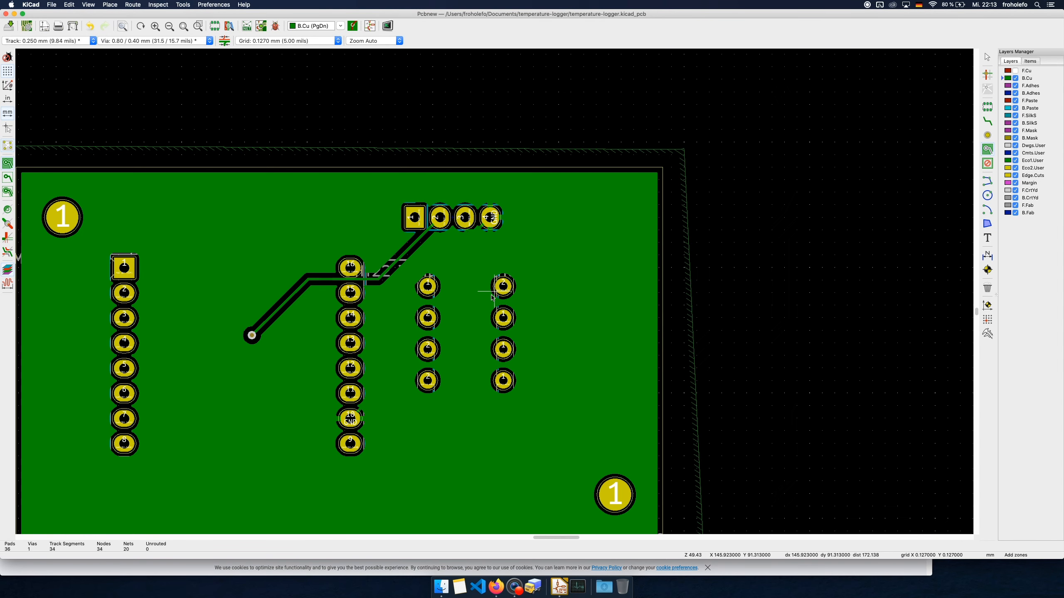
scroll(491, 297, "down", 8)
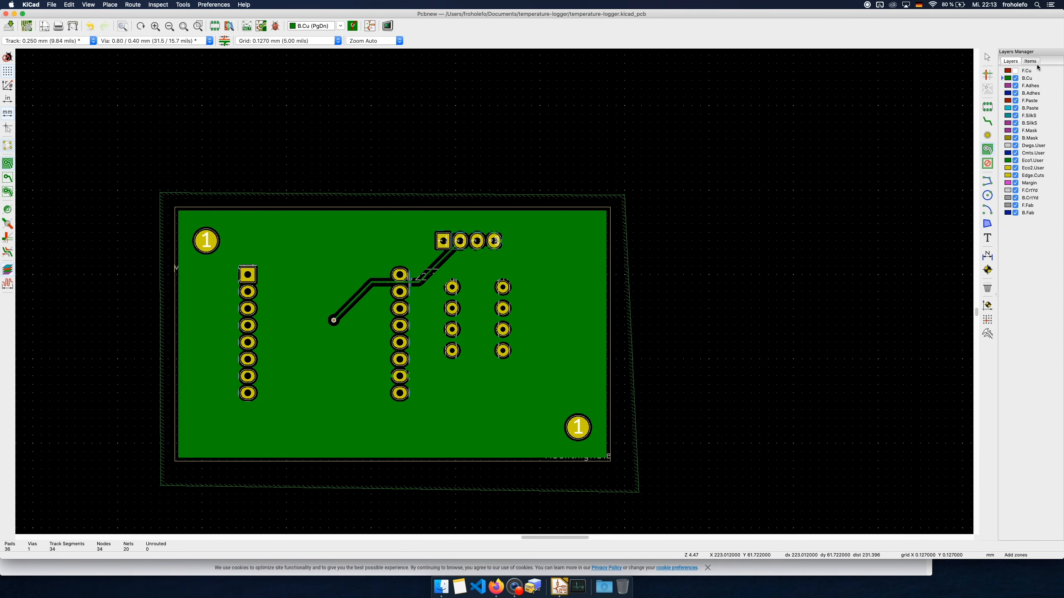
left_click(1015, 70)
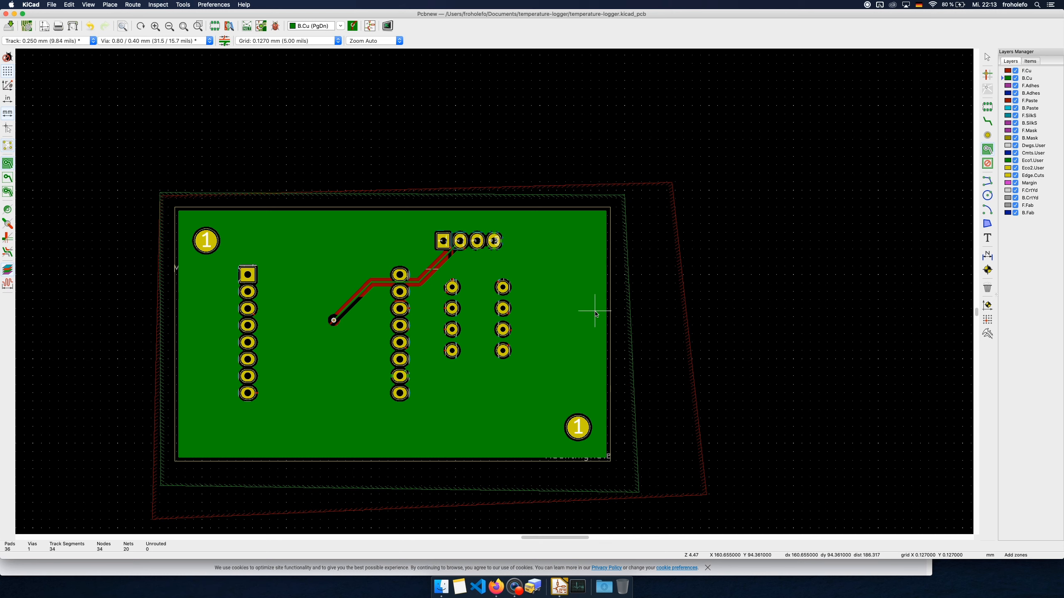
key("super+s")
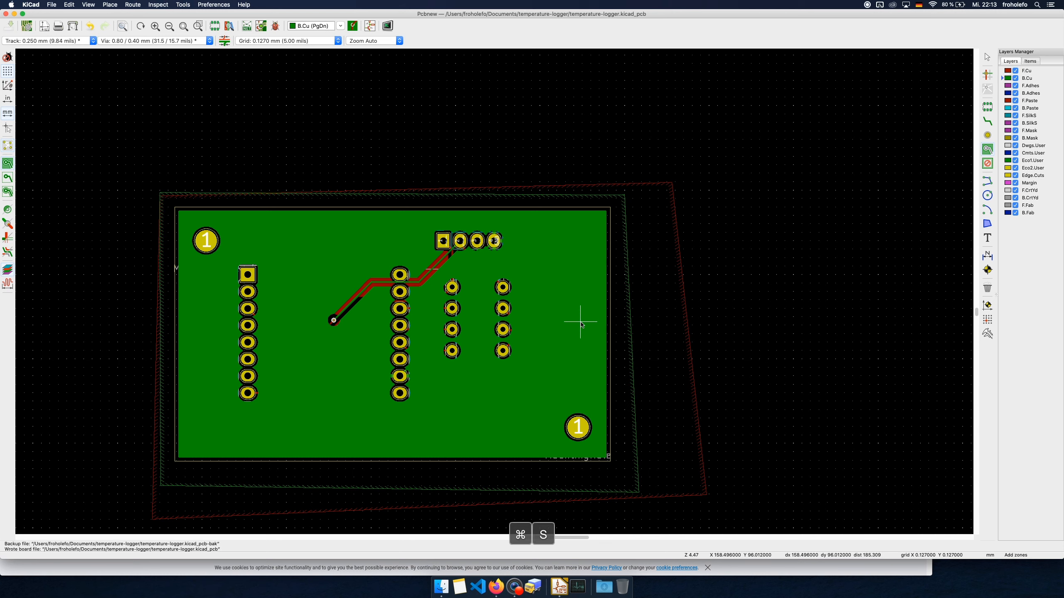
Switch to Firefox and bring up the AISLER project page with the PCB preview
left_click(495, 587)
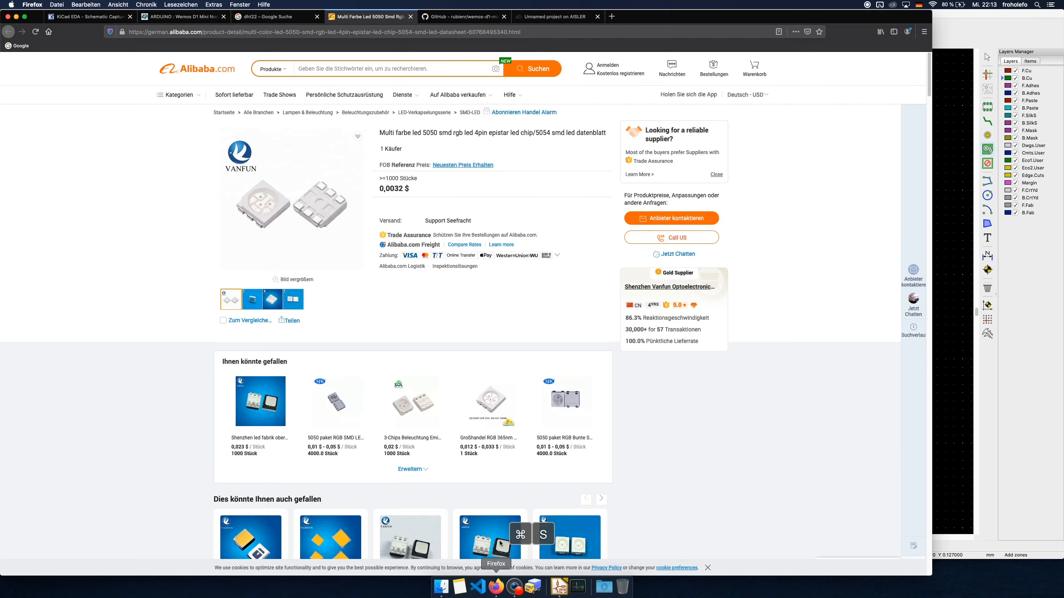
left_click(545, 18)
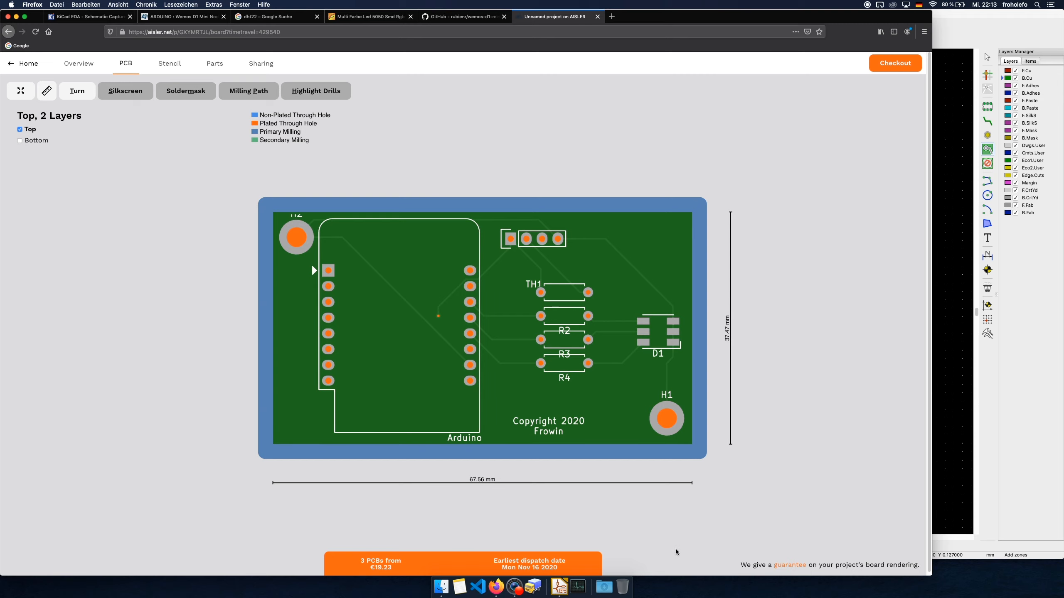
Start the AISLER project over with the temperature-logger.kicad_pcb file and open the new upload's PCB preview
left_click(72, 64)
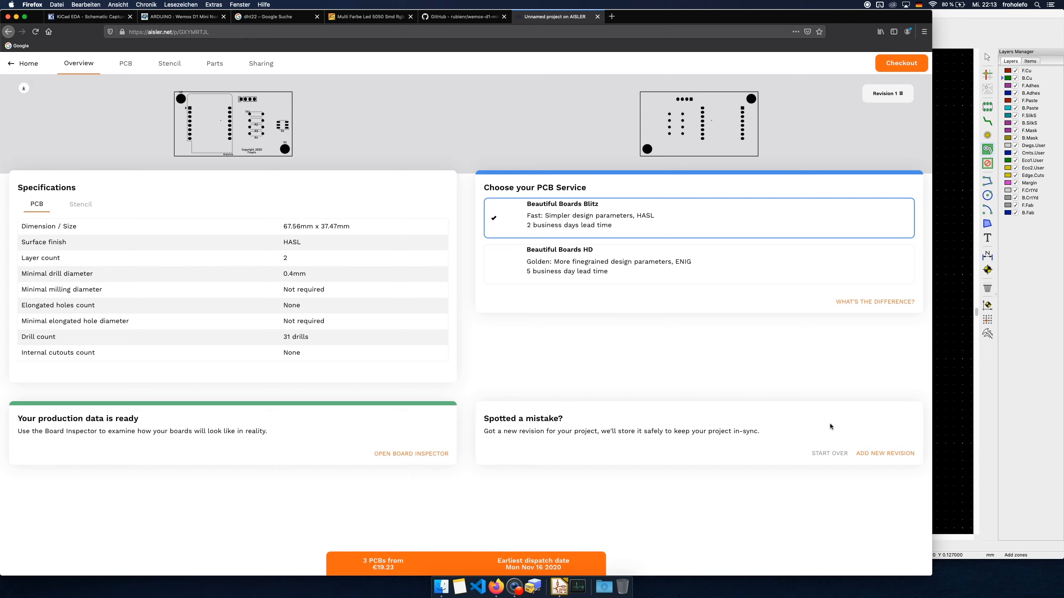
left_click(828, 454)
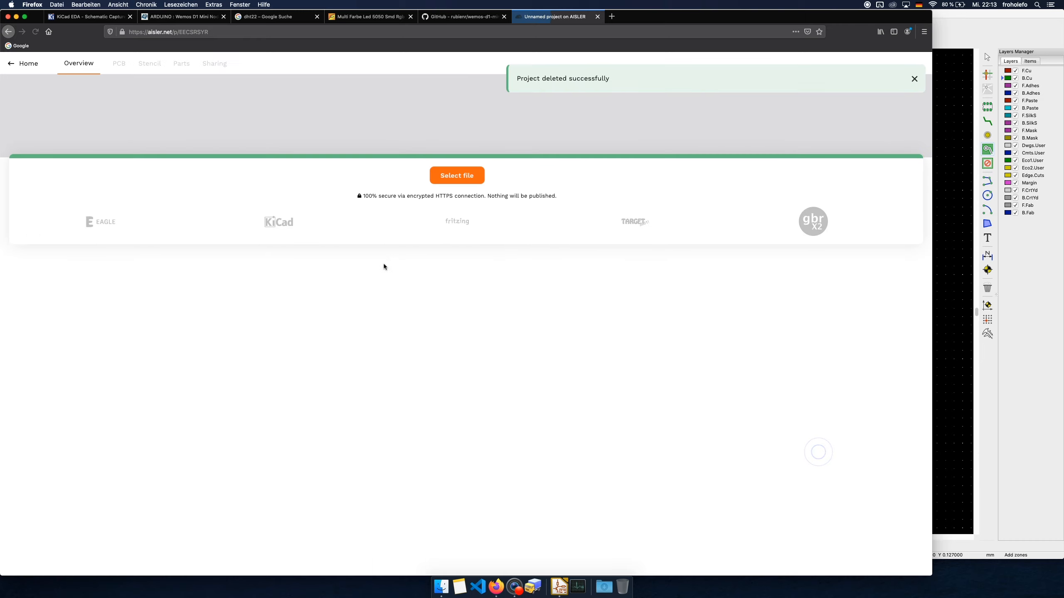
left_click(459, 176)
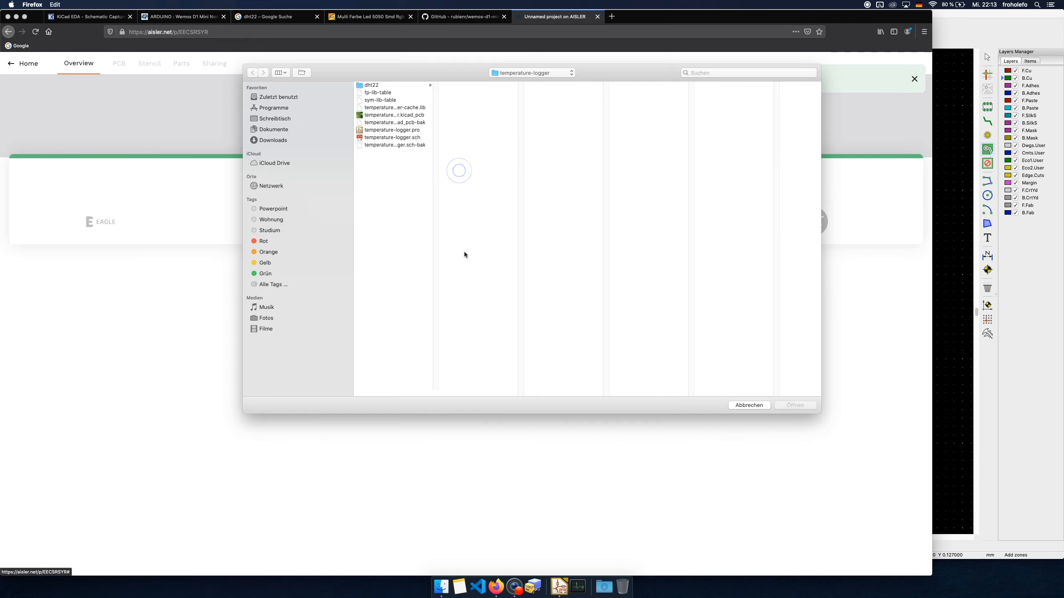
double_click(394, 115)
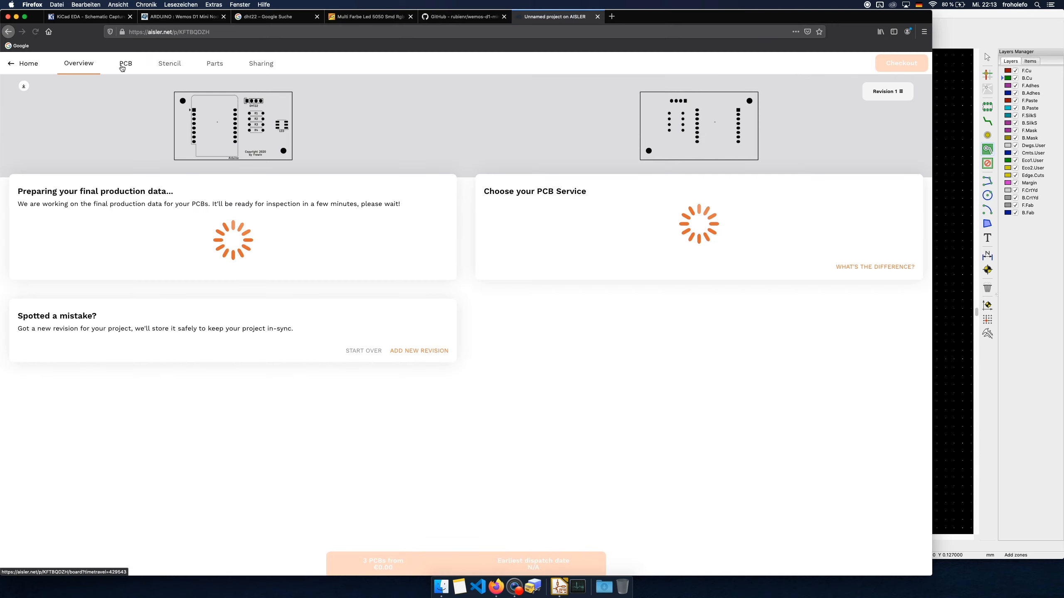
left_click(122, 67)
Switch to Finder, locate temperature-logger.kicad_pcb in the temperature-logger folder under Documents, and return to the AISLER preview in Firefox
left_click(441, 586)
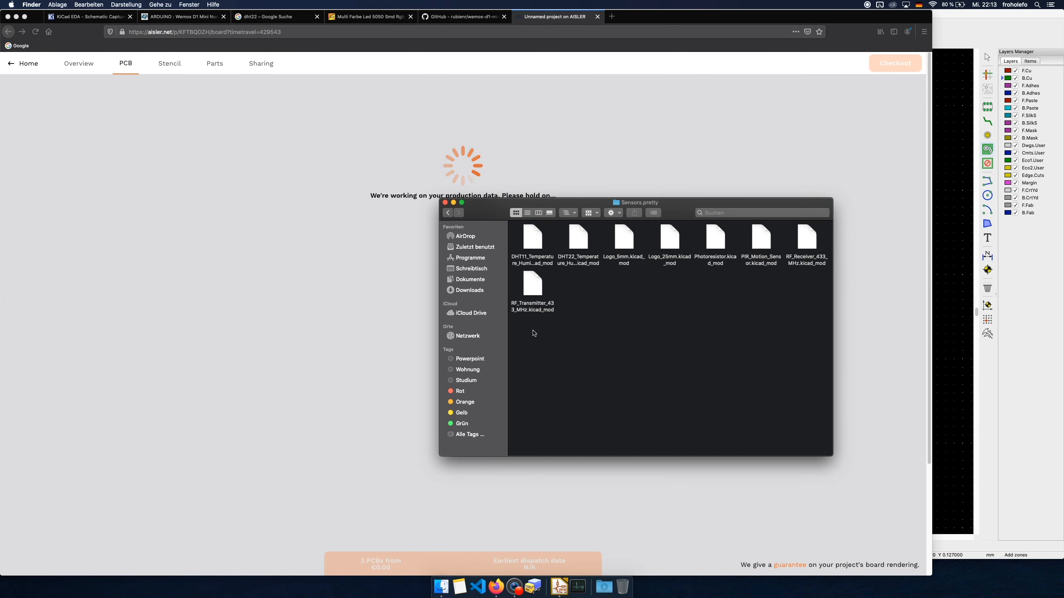
left_click(469, 284)
double_click(535, 249)
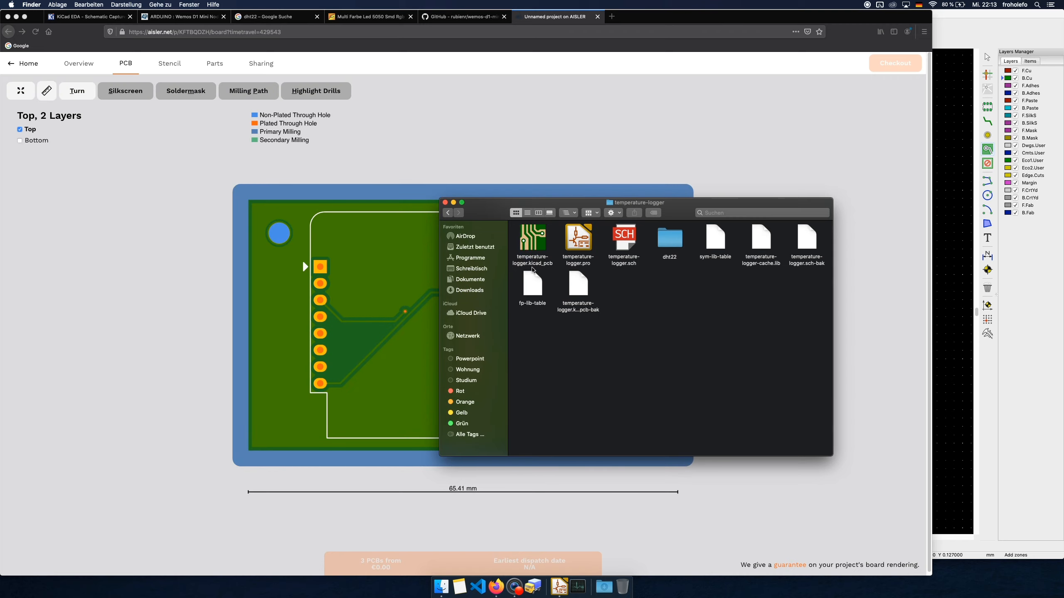
left_click(543, 250)
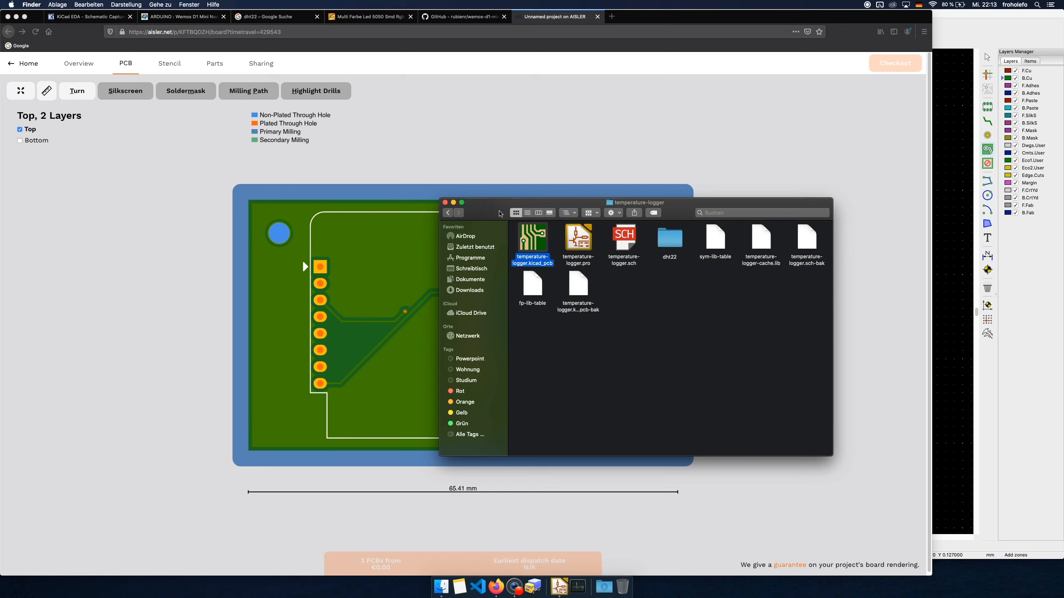
left_click(479, 155)
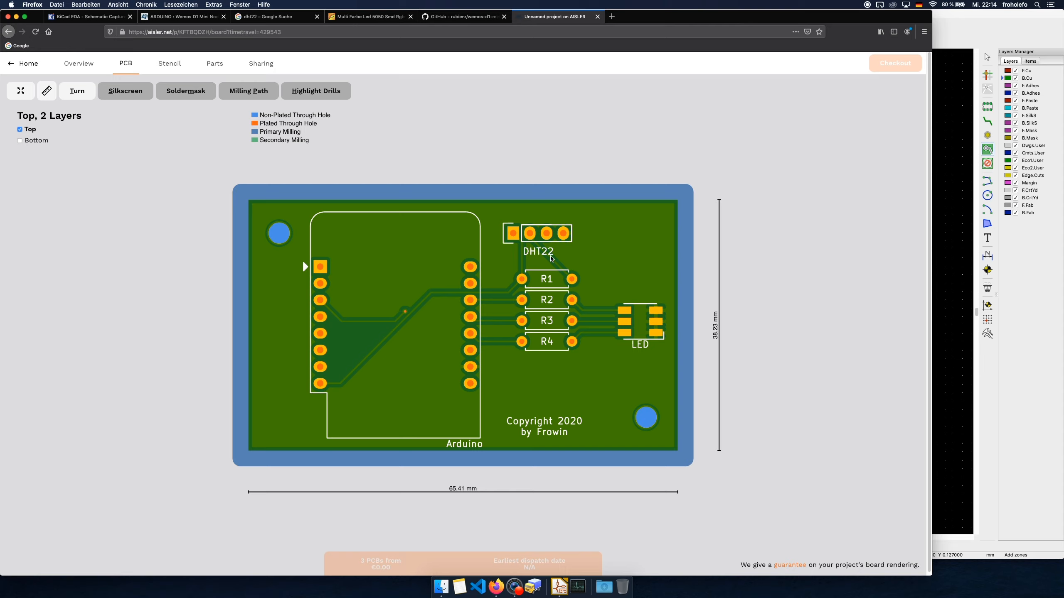
Inspect the DHT22 header's pads up close in the PCB preview, and check the board's bottom side before returning to the top
scroll(558, 257, "up", 8)
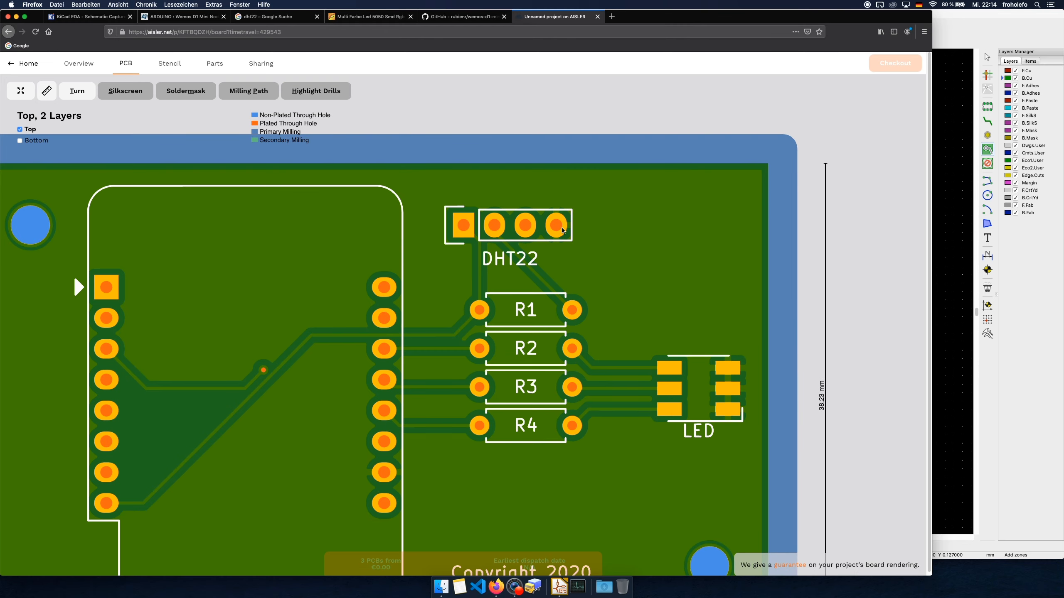
scroll(557, 226, "up", 10)
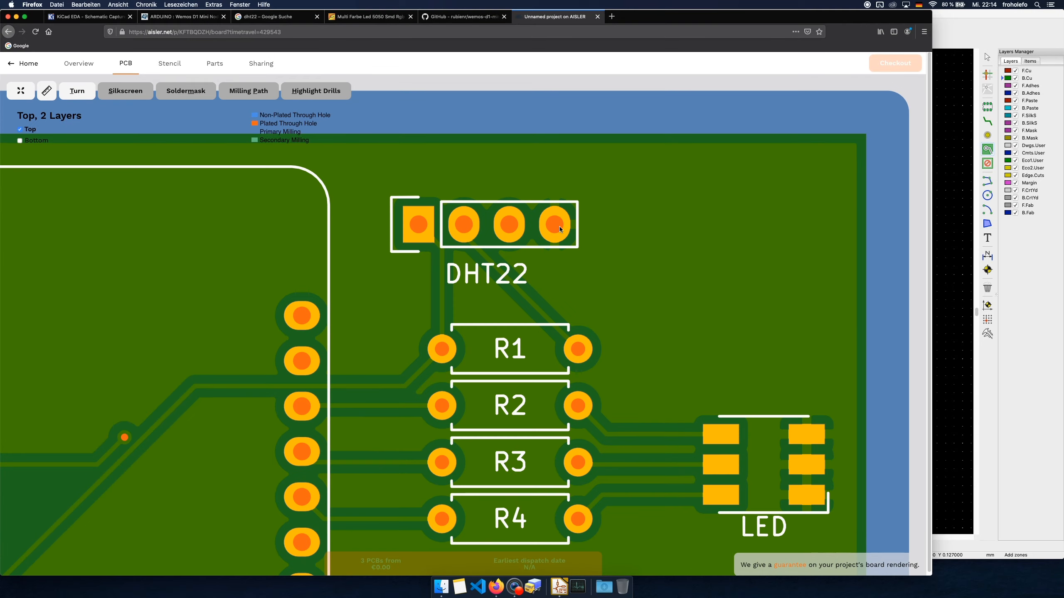
scroll(559, 225, "up", 3)
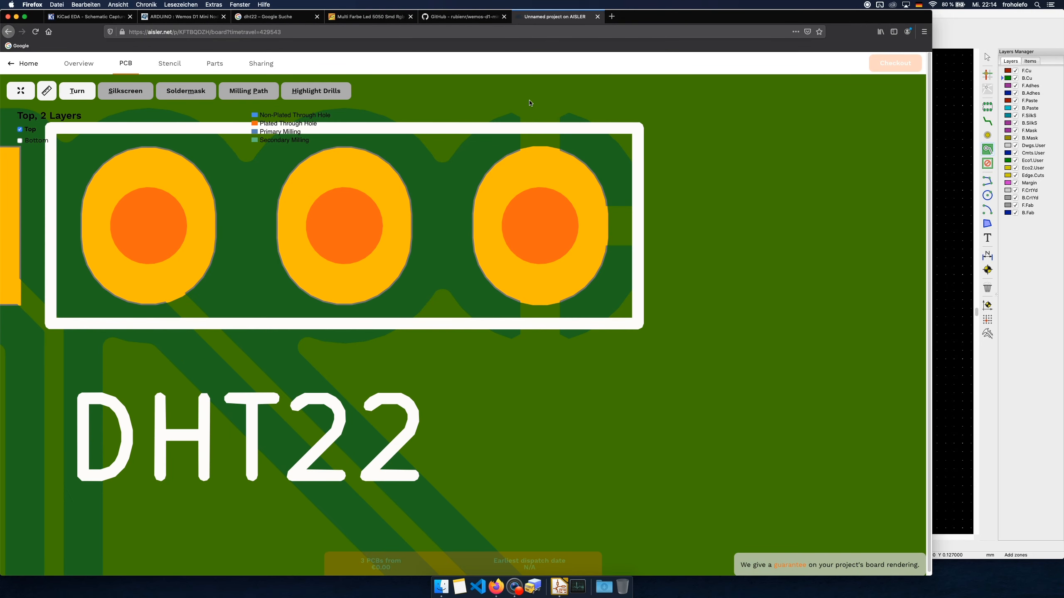
scroll(528, 350, "down", 12)
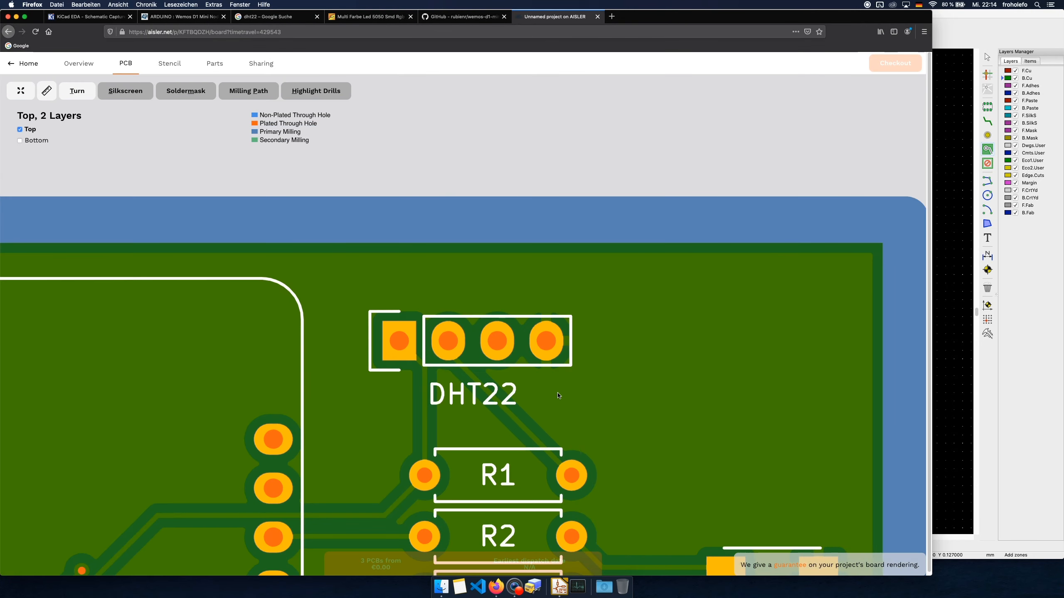
scroll(636, 465, "down", 8)
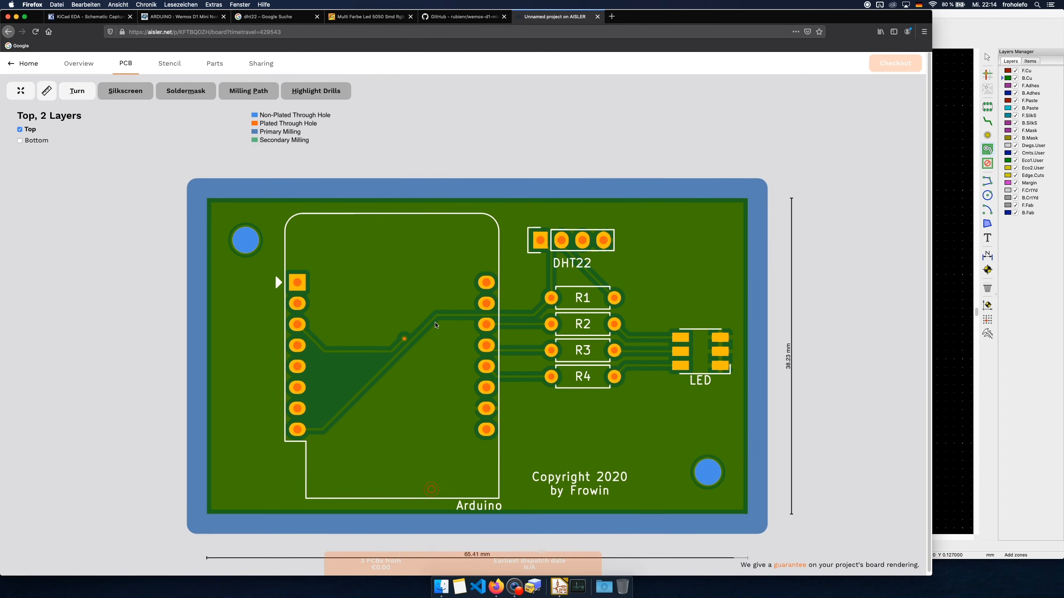
left_click(72, 93)
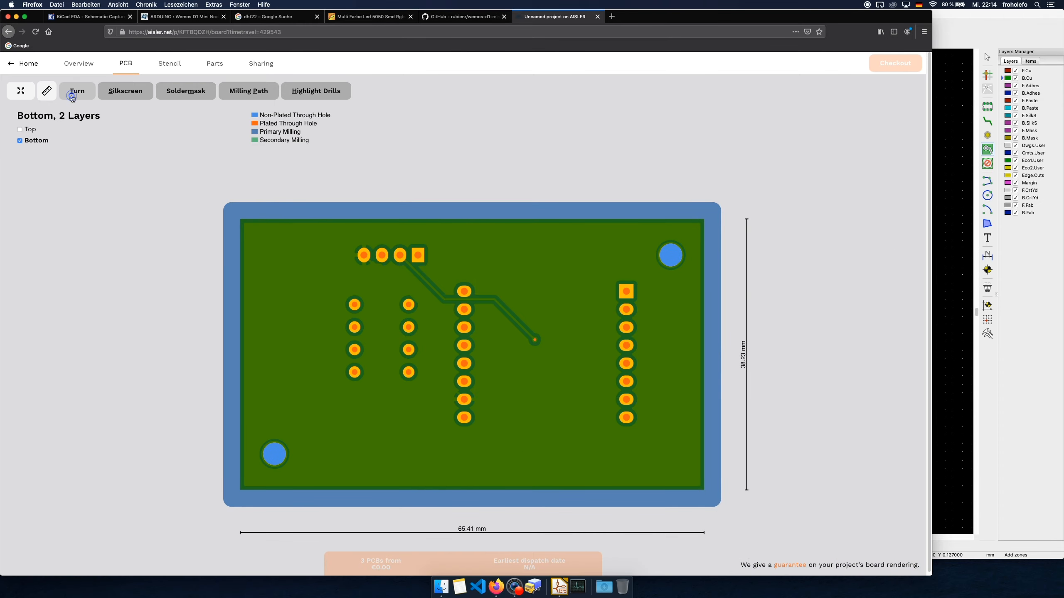
left_click(74, 91)
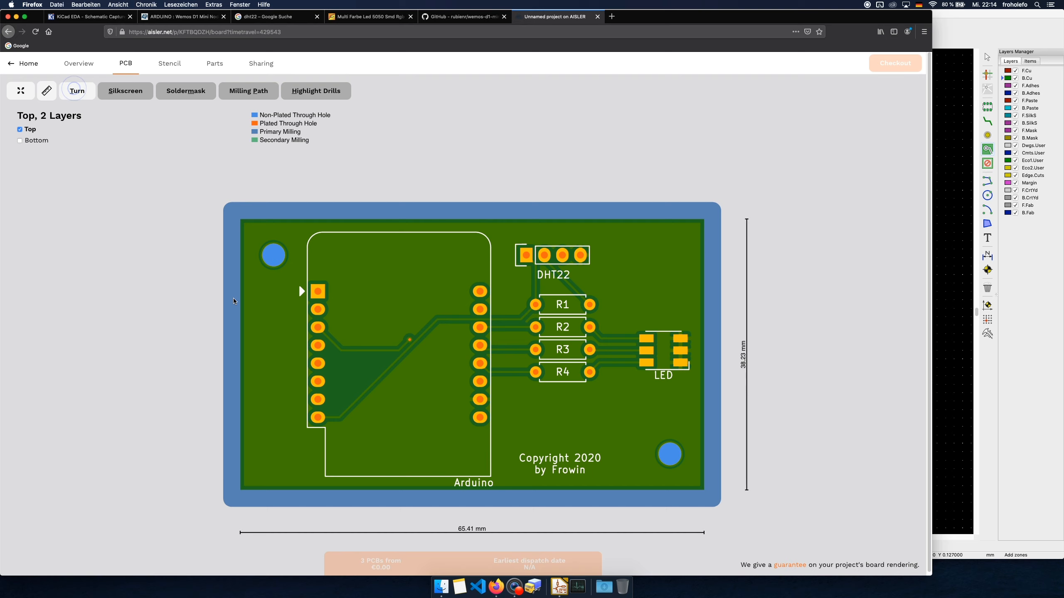
Switch to KiCad and view the board in the 3D Viewer from a tilted angle
left_click(559, 587)
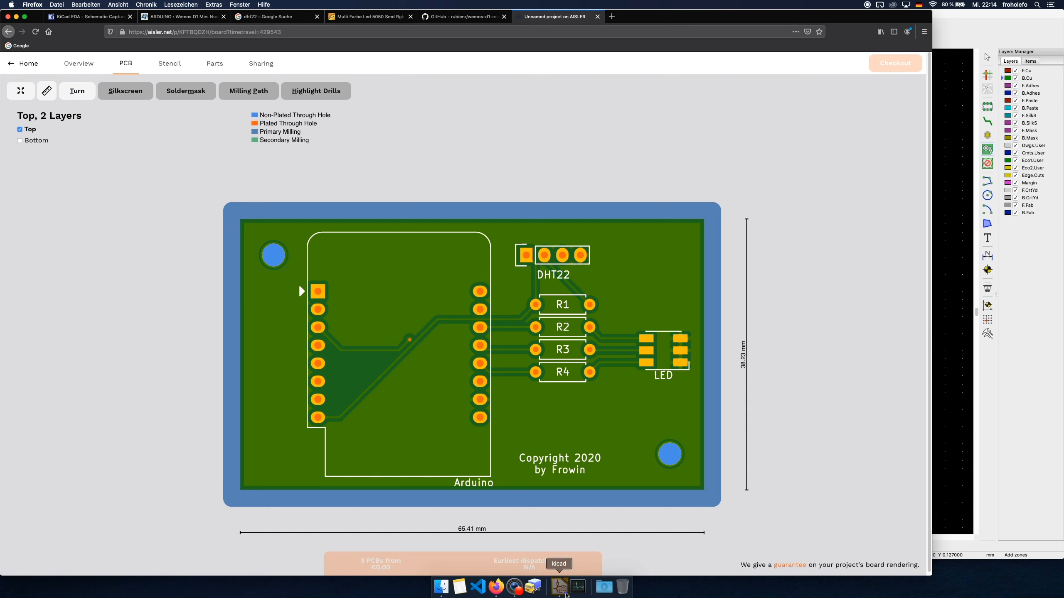
left_click(88, 5)
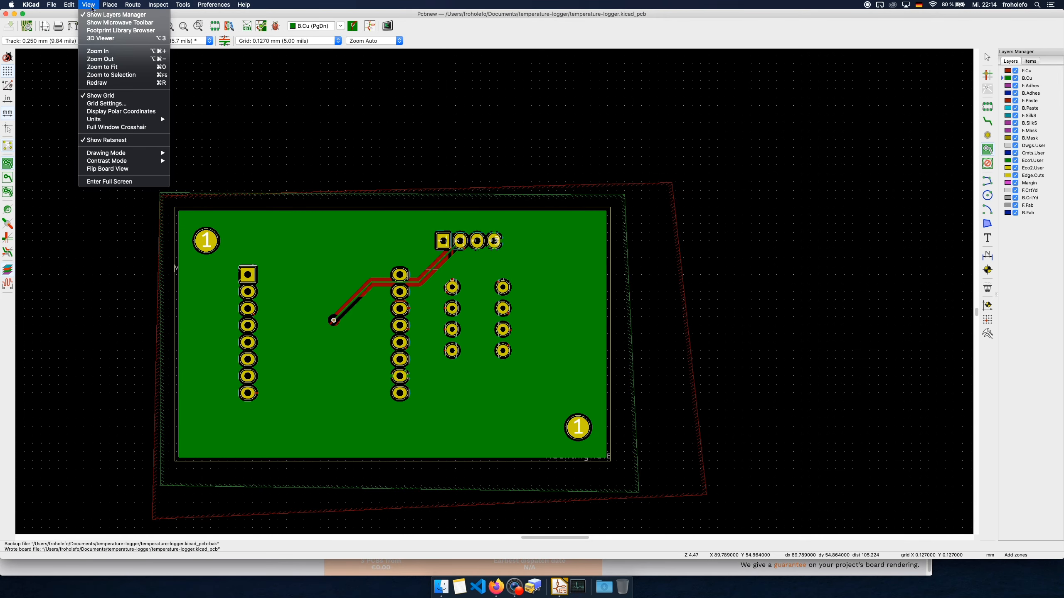
left_click(101, 38)
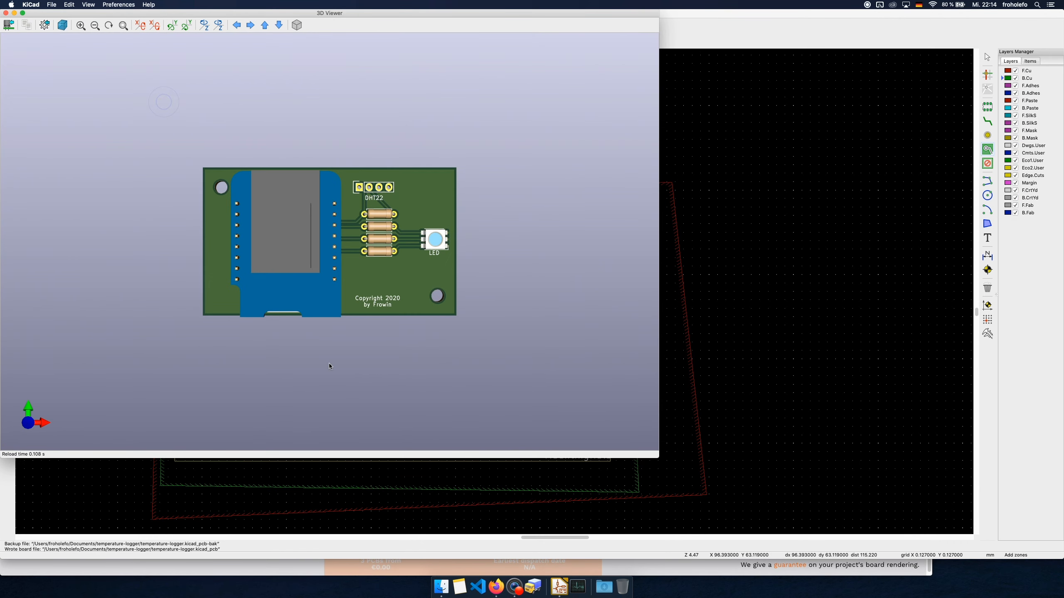
mouse_move(320, 355)
middle_mouse_down("shift")
mouse_move(325, 338)
mouse_move(326, 361)
mouse_move(330, 342)
middle_mouse_up("shift")
left_click_drag(349, 264, 363, 229, "shift")
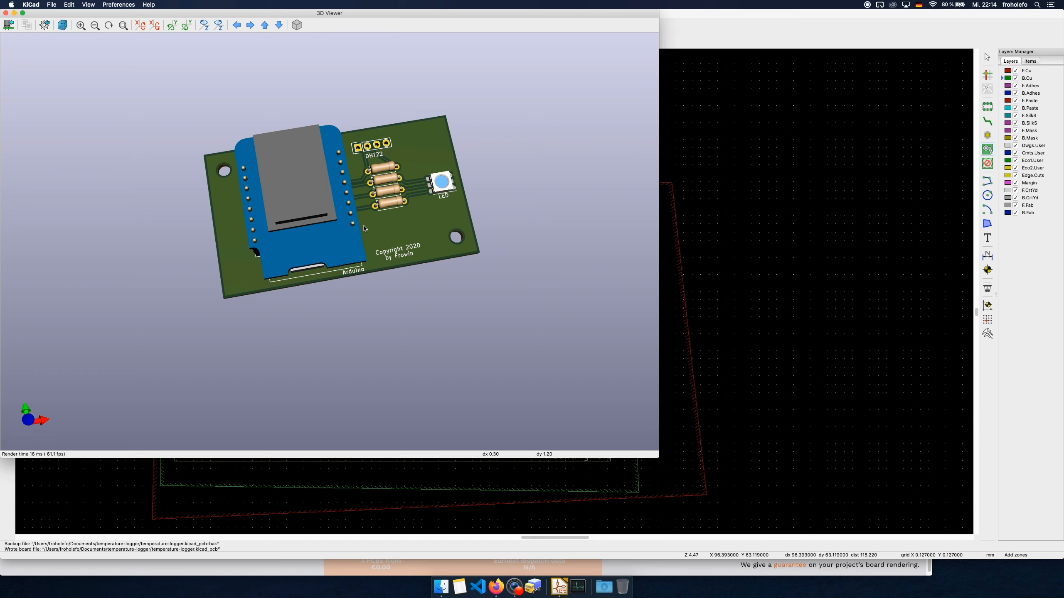
key("ctrl")
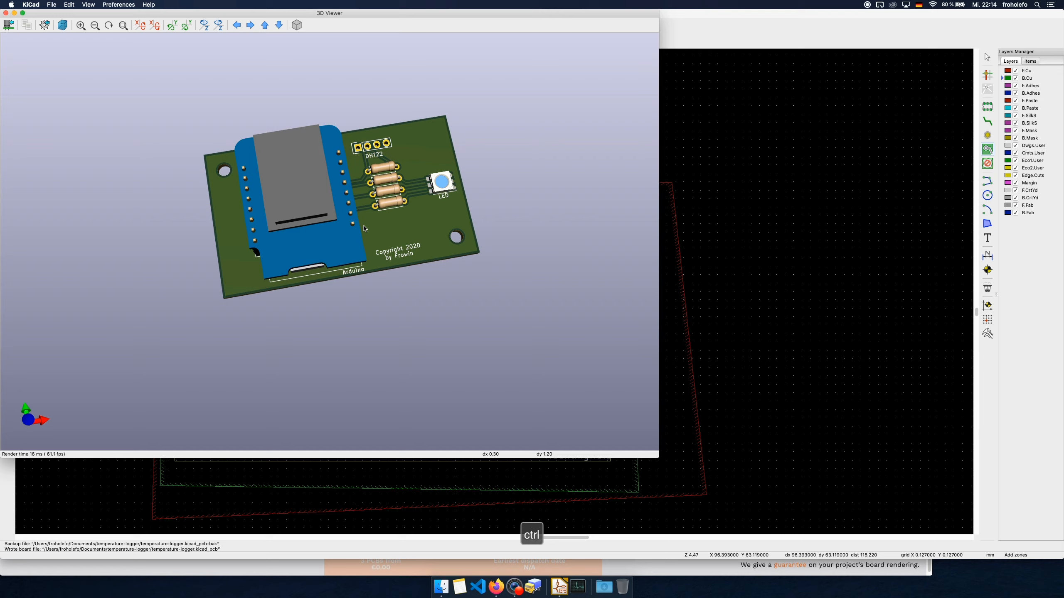